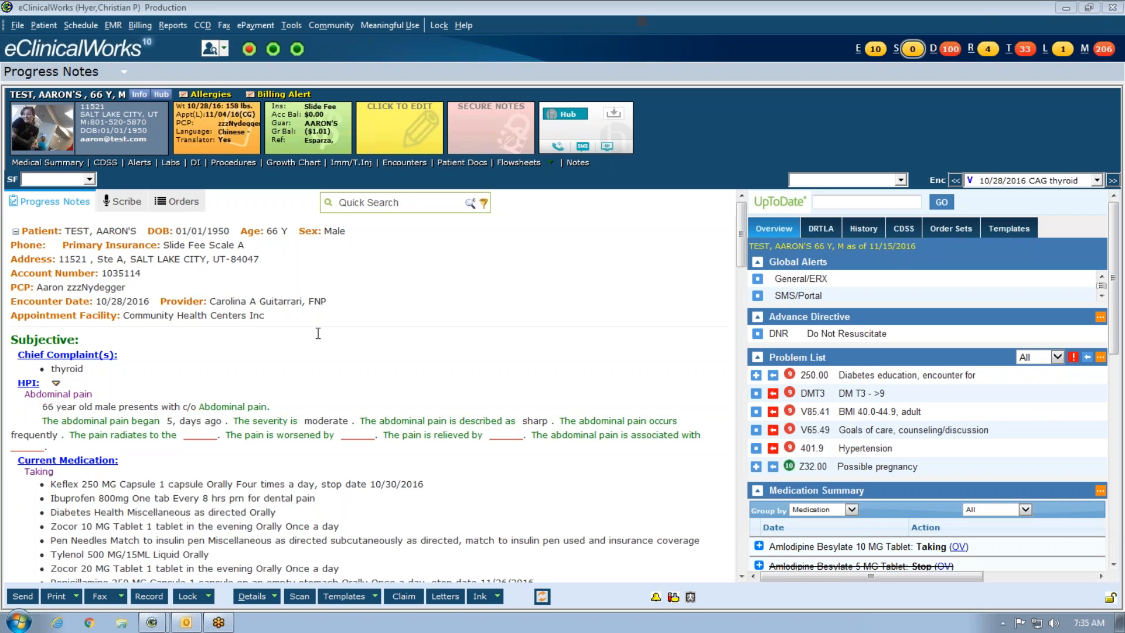
# - Open the Configure Macros window from EMR's Miscellaneous Configuration Options
pyautogui.scroll(-12, 238, 362)
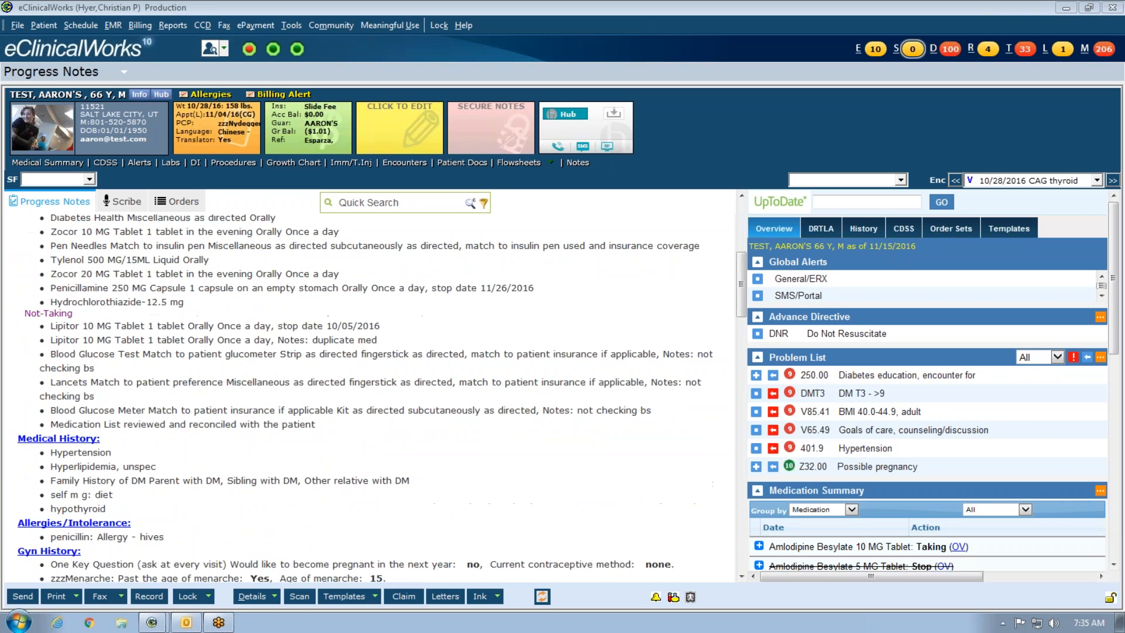
pyautogui.scroll(-10, 238, 362)
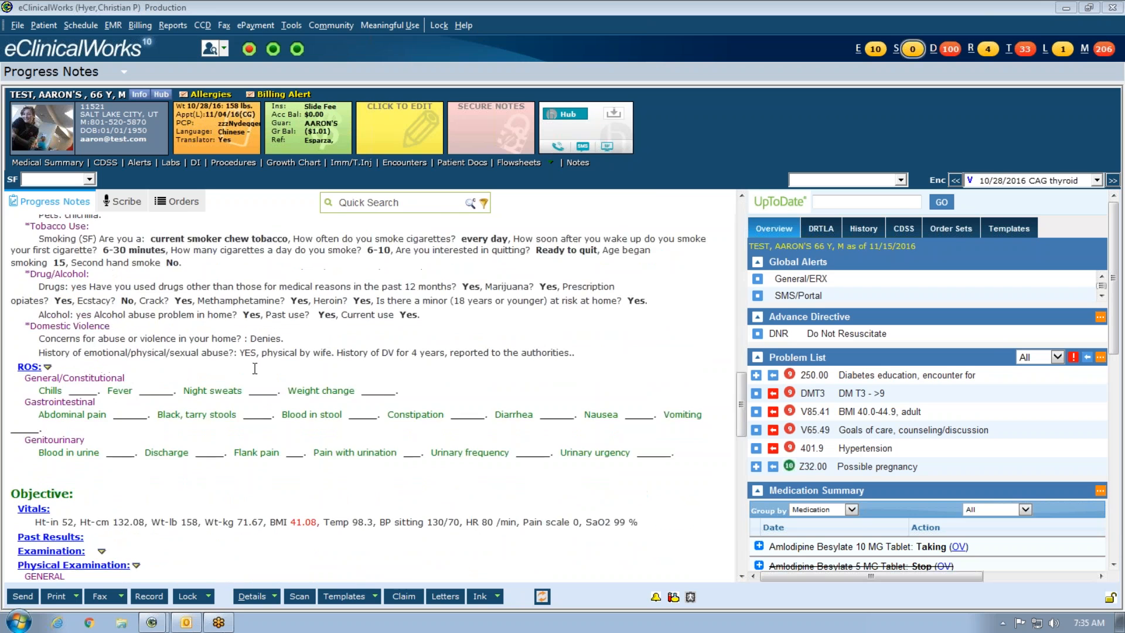
pyautogui.scroll(20, 255, 368)
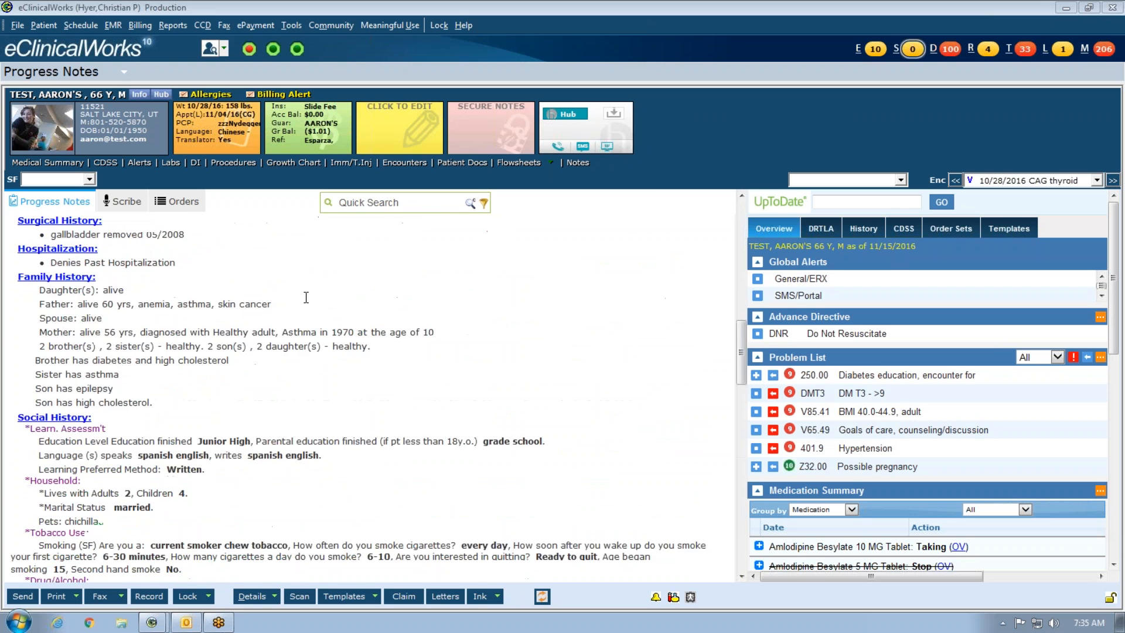
pyautogui.scroll(-10, 258, 362)
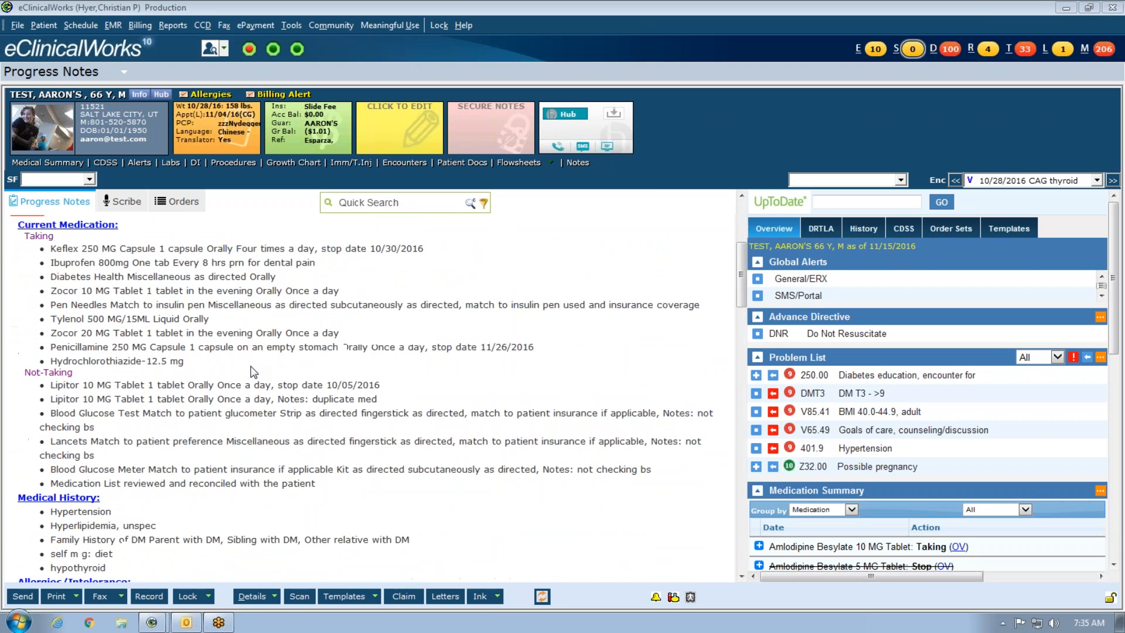
pyautogui.scroll(-5, 245, 368)
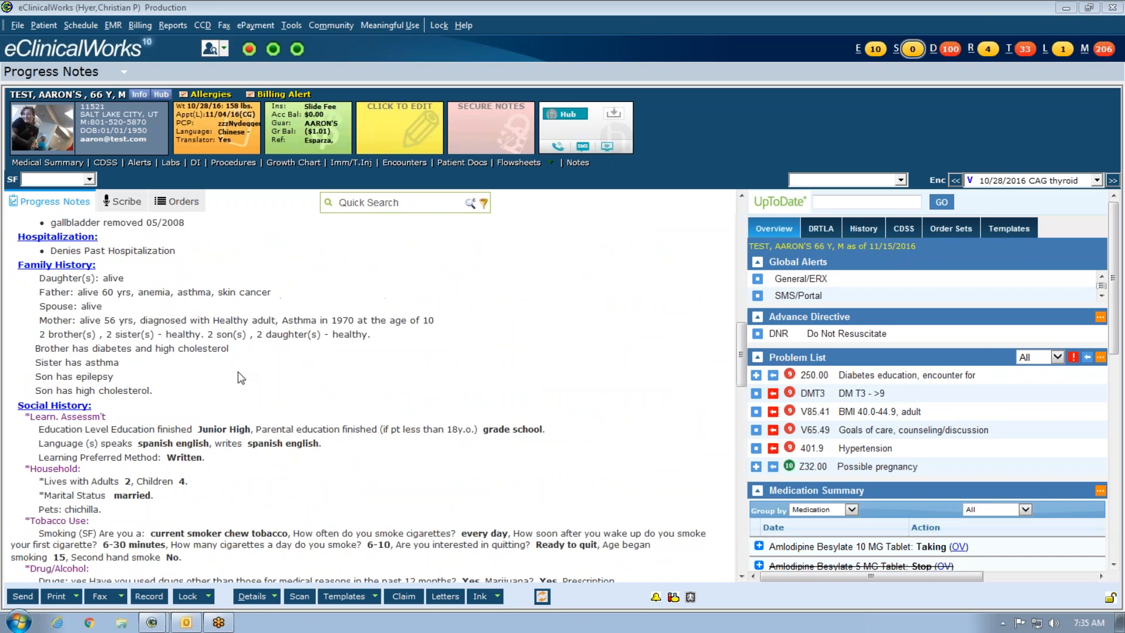
pyautogui.scroll(-15, 238, 371)
pyautogui.scroll(20, 370, 387)
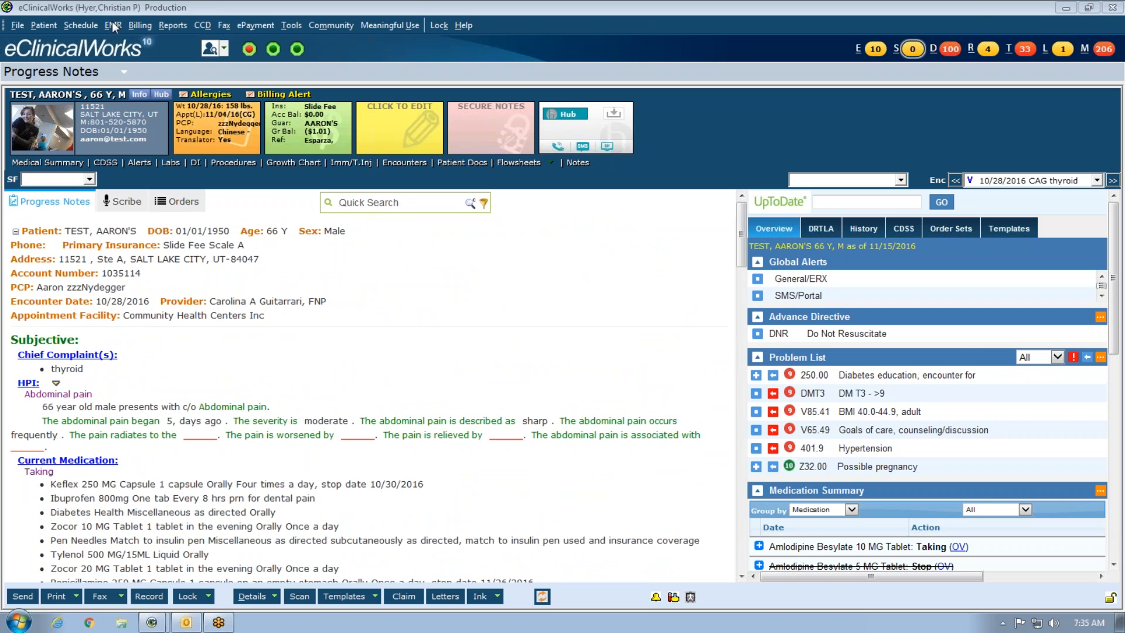
pyautogui.click(112, 26)
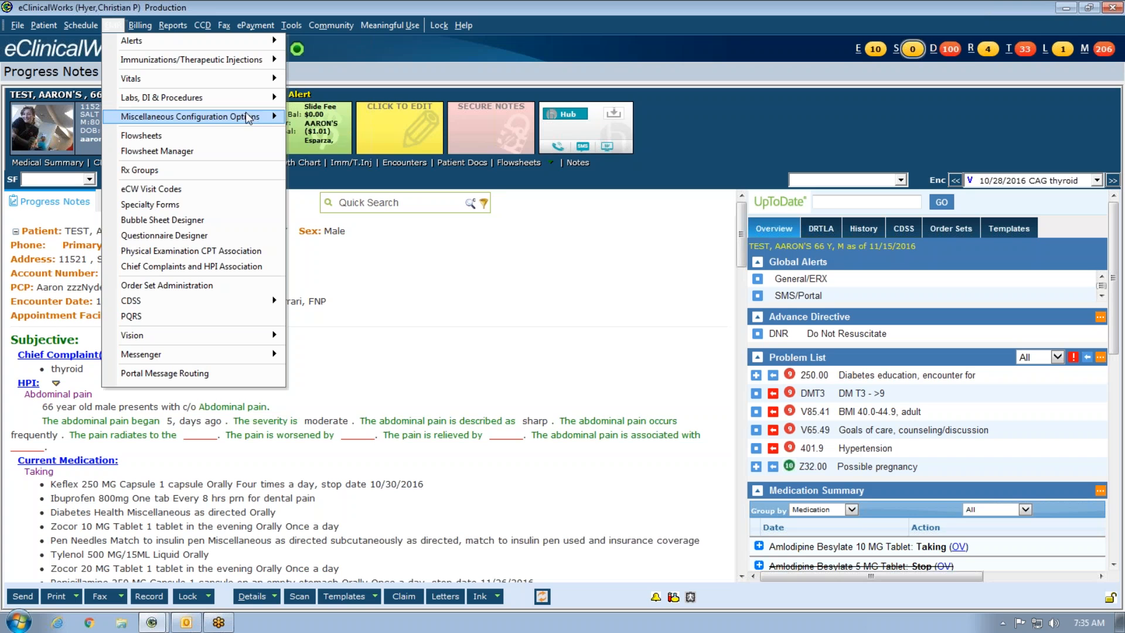
pyautogui.moveTo(249, 116)
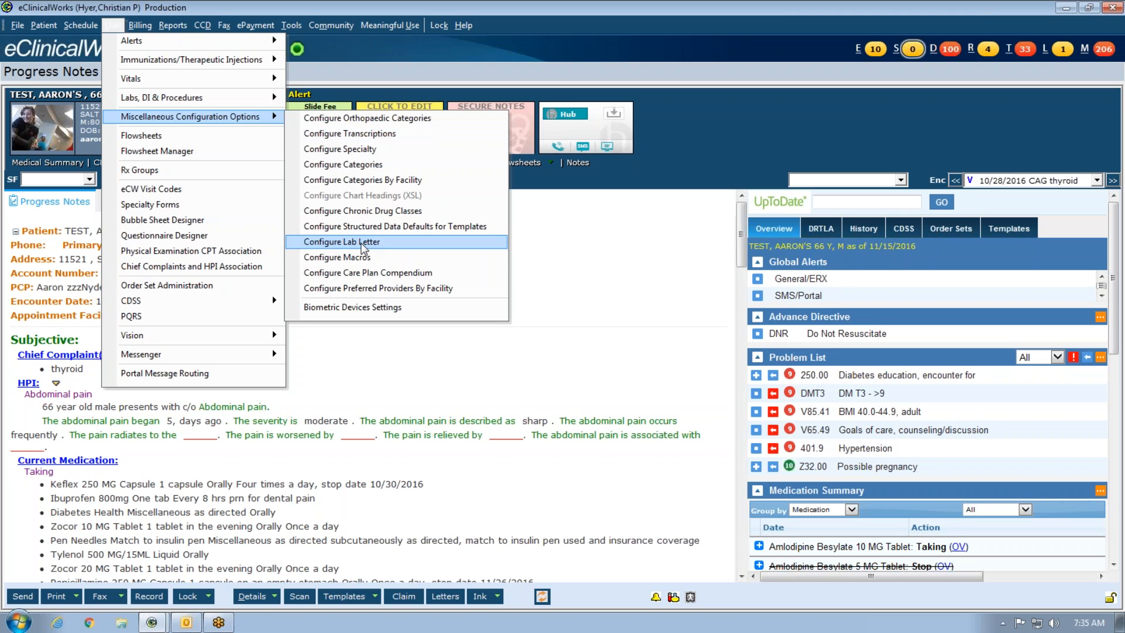
pyautogui.click(358, 257)
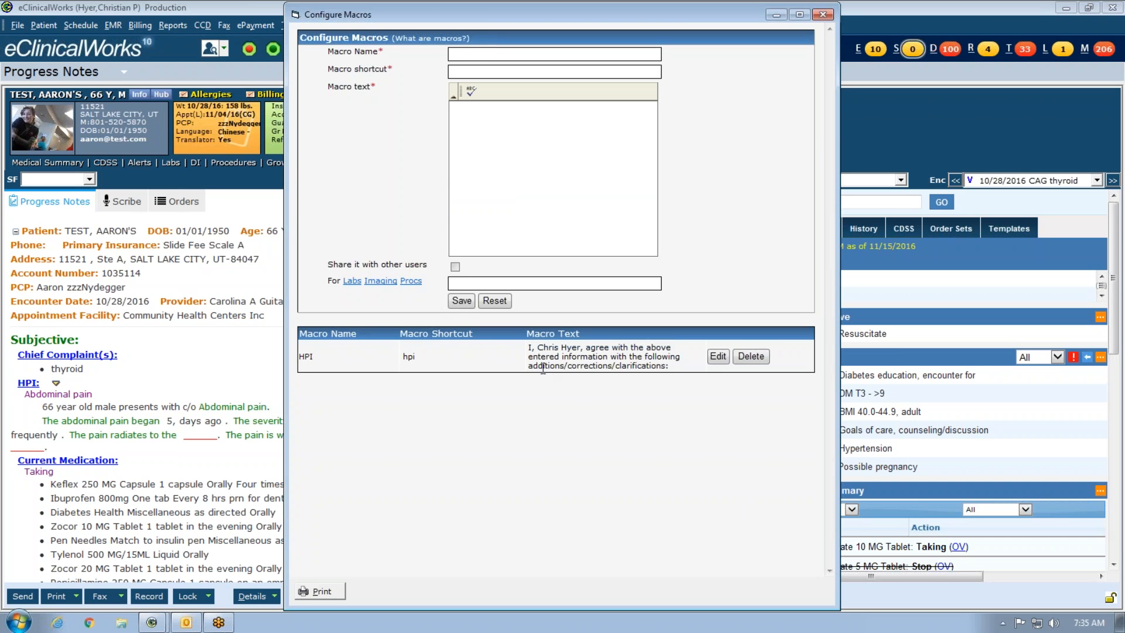
# - Enter macro name Test, shortcut test, and text 'Pt denies CP/SOB/PND/Orthopnea'
pyautogui.write('Test')
pyautogui.write('test')
pyautogui.press('BackSpace')
pyautogui.press('BackSpace')
pyautogui.press('BackSpace')
pyautogui.write('est')
pyautogui.write('Pt denies')
pyautogui.write(' CP/SOB/')
pyautogui.write('PND/')
pyautogui.write('Orthopnea')
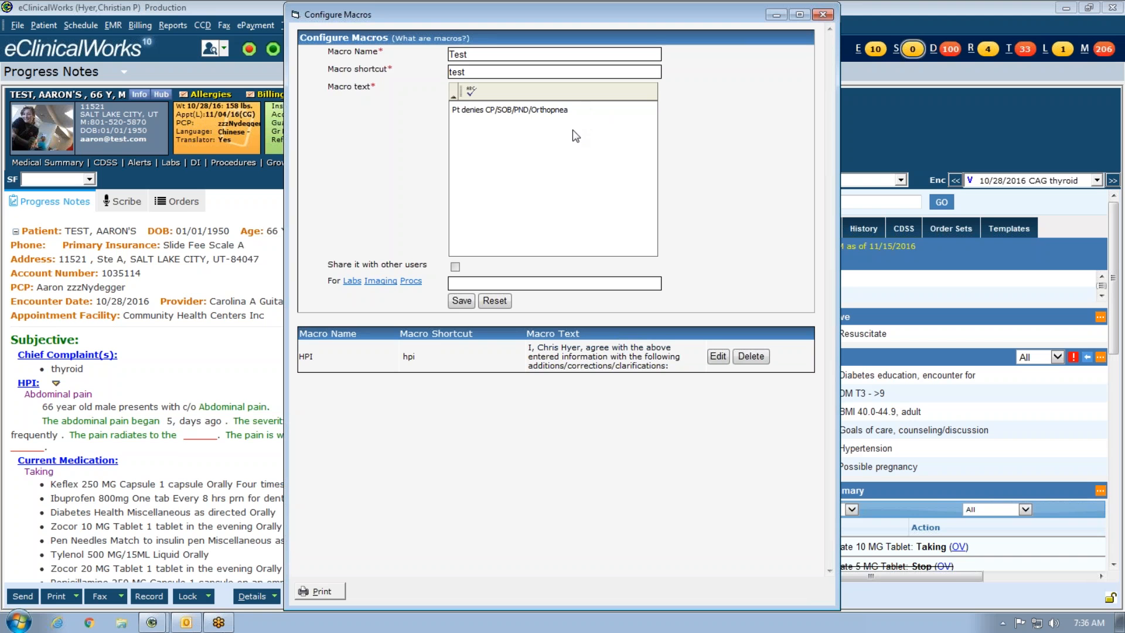
# - Mark the Test macro as shared and save it
pyautogui.click(456, 268)
pyautogui.click(473, 282)
pyautogui.click(463, 302)
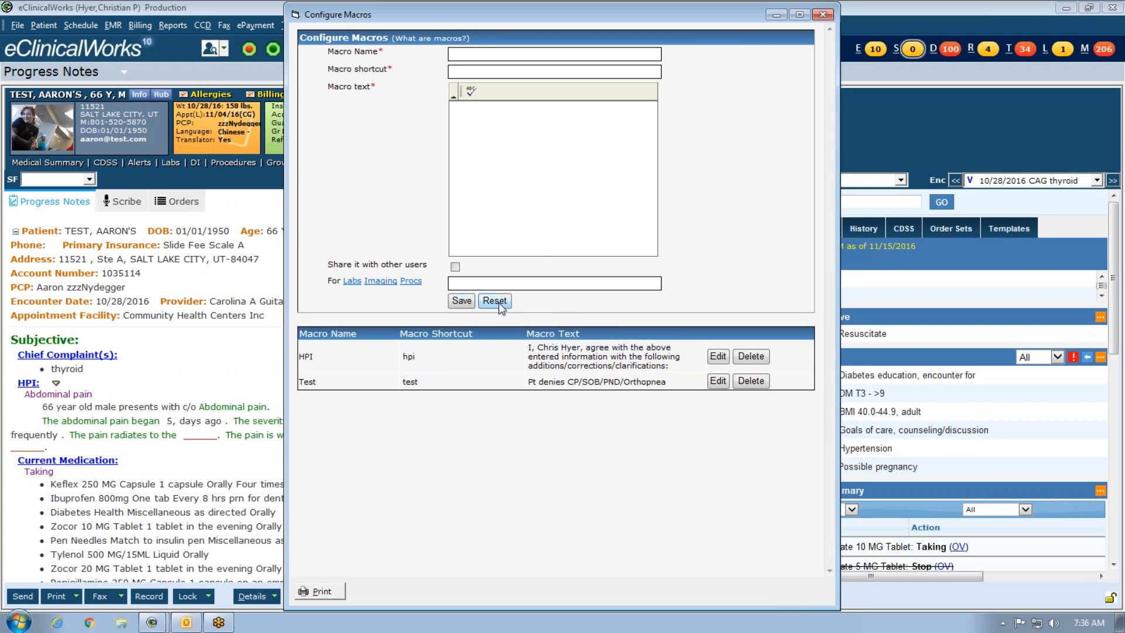
pyautogui.moveTo(702, 24); pyautogui.dragTo(699, 75)
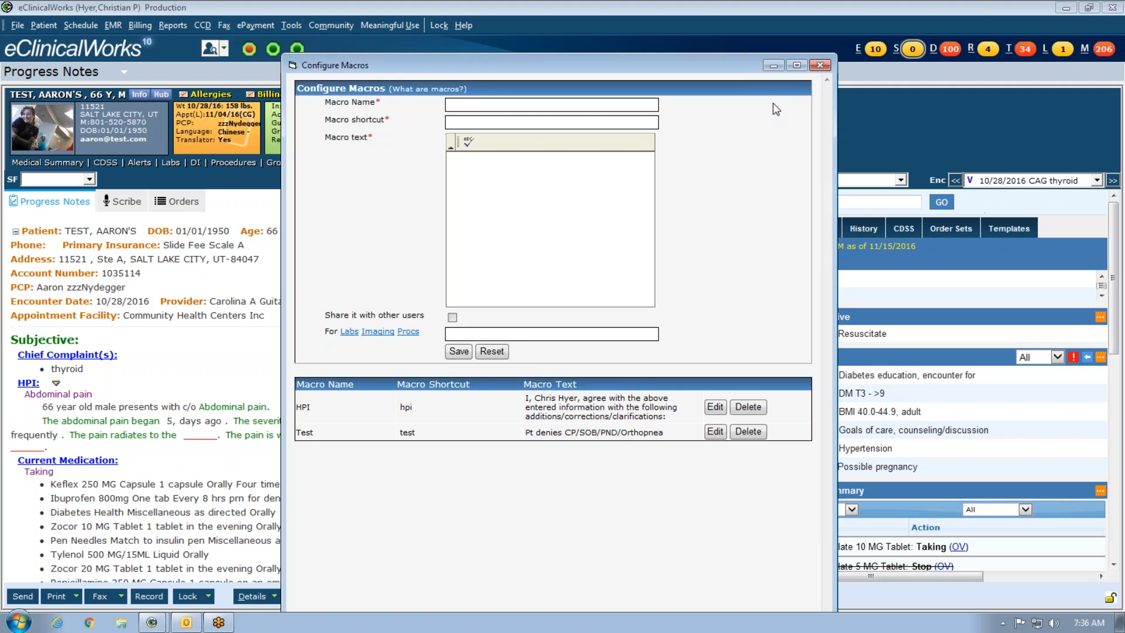
# - Close Configure Macros and expand the hpi shortcut in the HPI notes
pyautogui.click(820, 65)
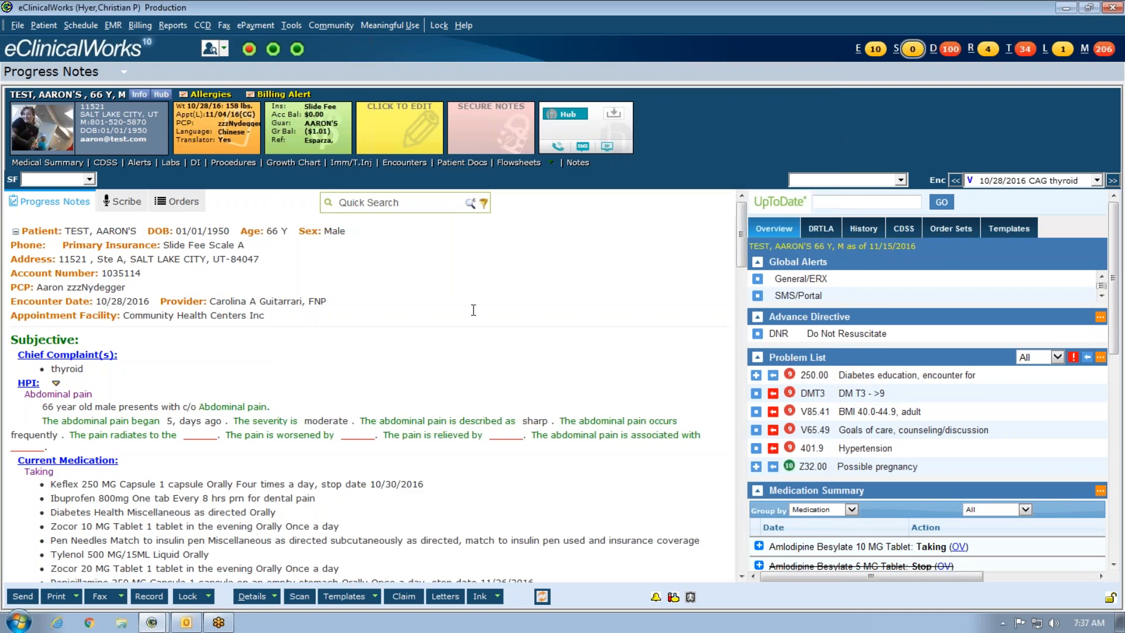
pyautogui.click(397, 336)
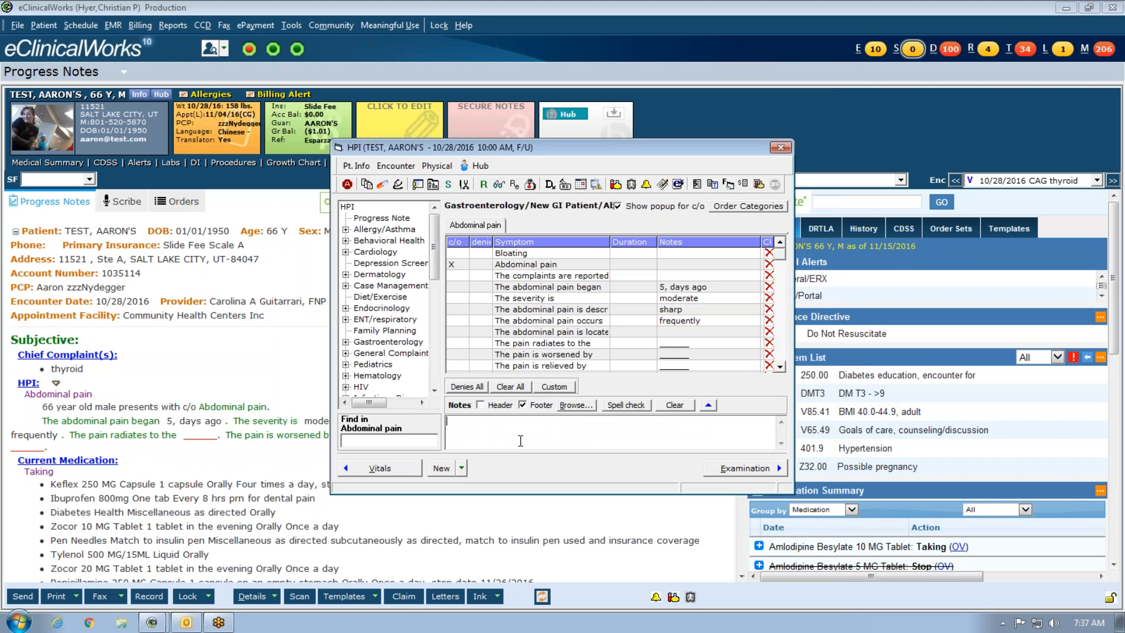
pyautogui.click(520, 440)
pyautogui.write('hpi')
pyautogui.press('space')
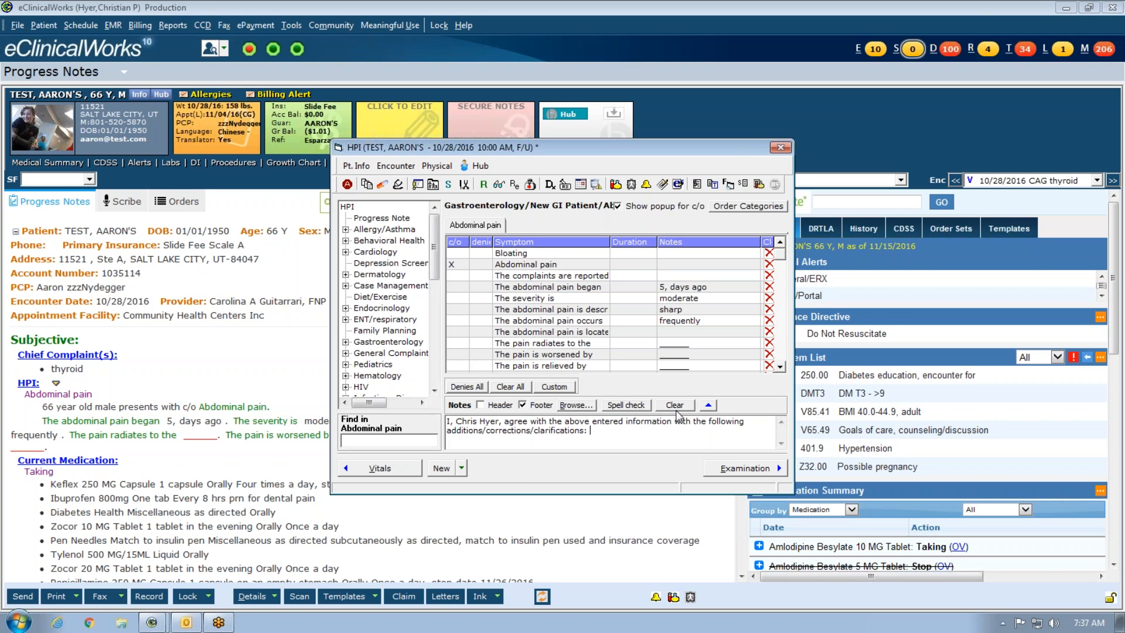
# - Clear the HPI notes and enter the test macro, giving 'Pt denies CP/SOB/PND/Orthopnea'
pyautogui.click(677, 406)
pyautogui.click(573, 361)
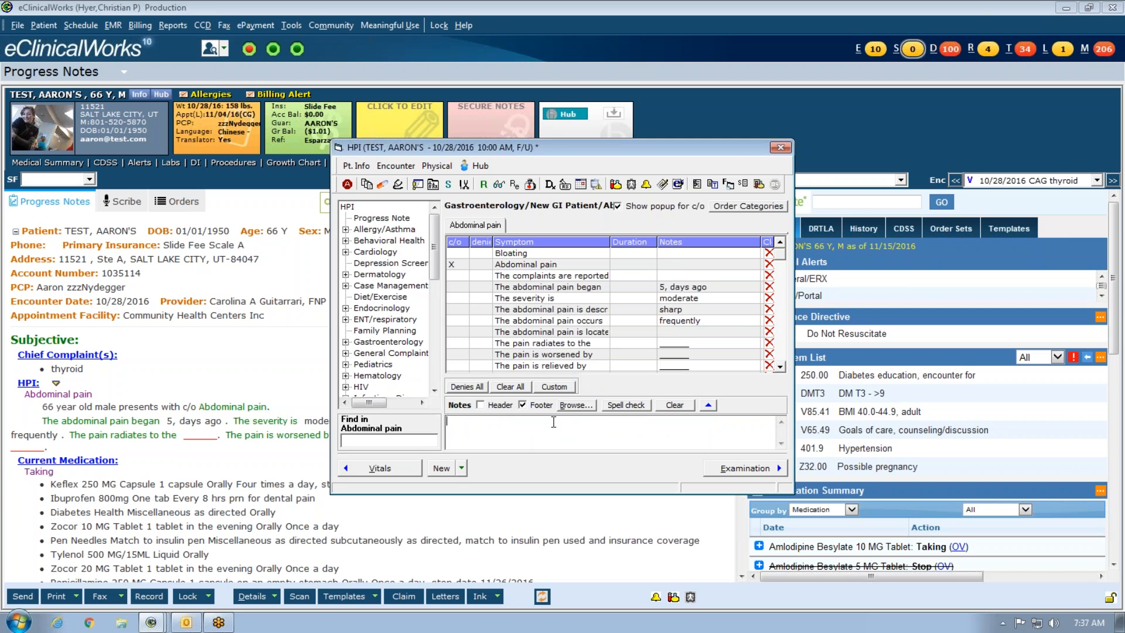
pyautogui.write('test')
pyautogui.click(573, 219)
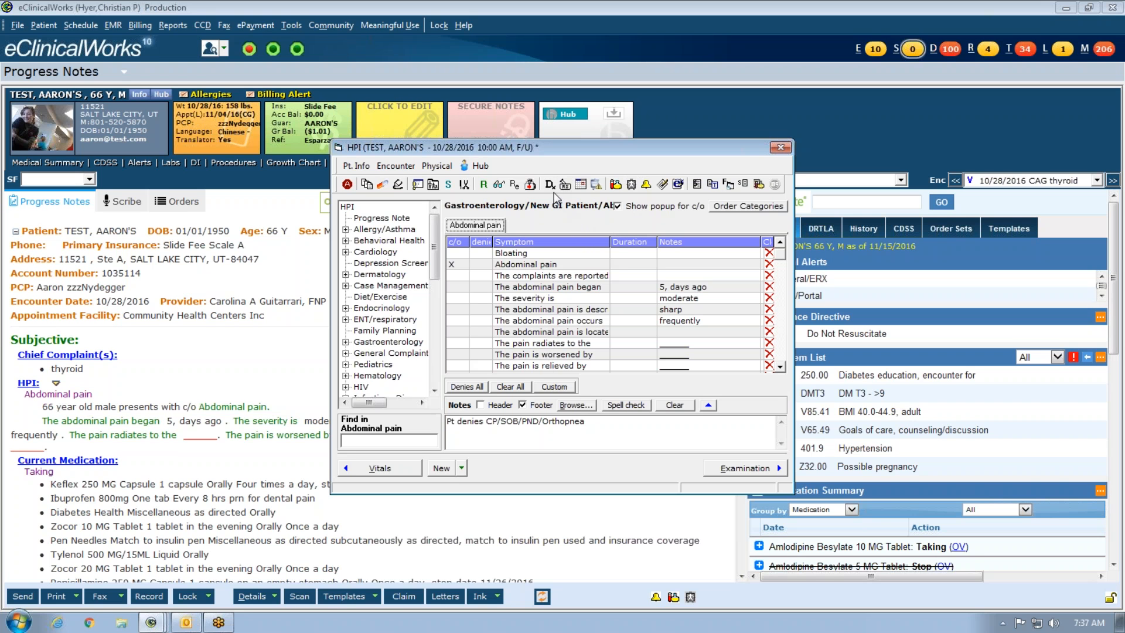
pyautogui.click(501, 187)
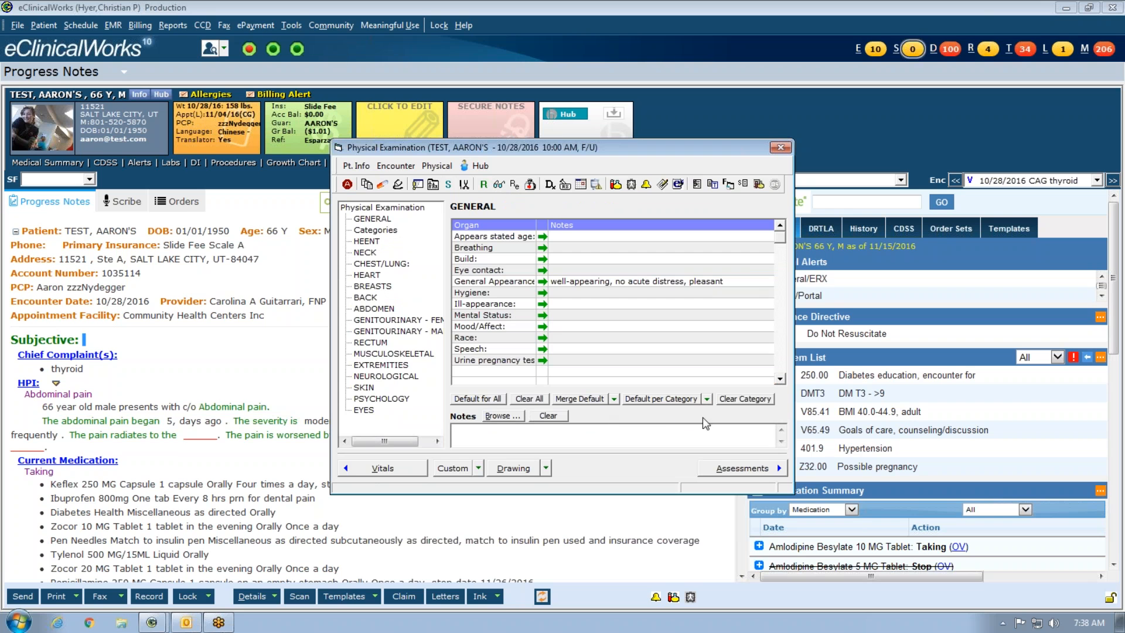
# - Expand the test macro in the Physical Examination notes to 'Pt denies CP/SOB/PND/Orthopnea'
pyautogui.write('test')
pyautogui.press('space')
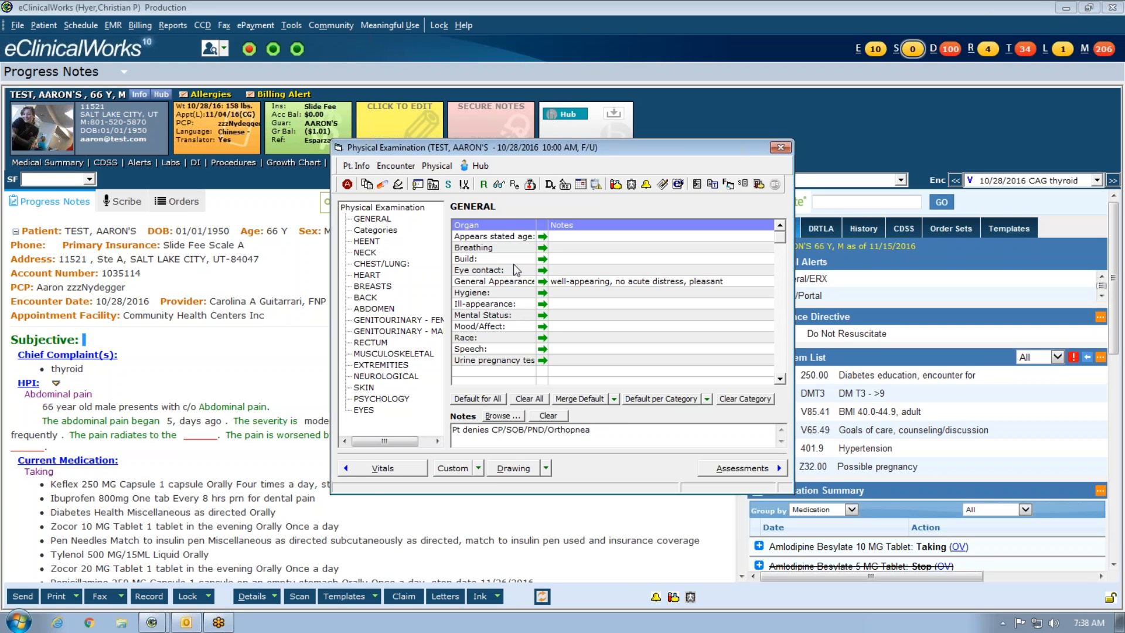
pyautogui.click(566, 185)
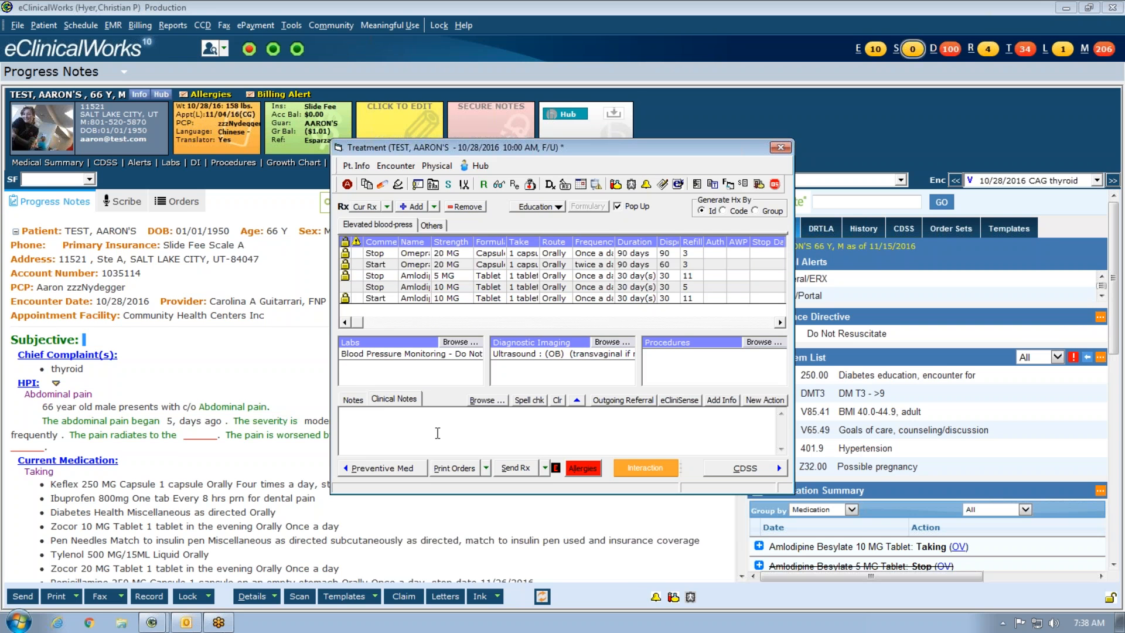
# - Try test in the treatment Clinical Notes, erase it, and leave plain 'test' in Notes
pyautogui.write('test')
pyautogui.press('BackSpace')
pyautogui.press('BackSpace')
pyautogui.press('BackSpace')
pyautogui.click(353, 399)
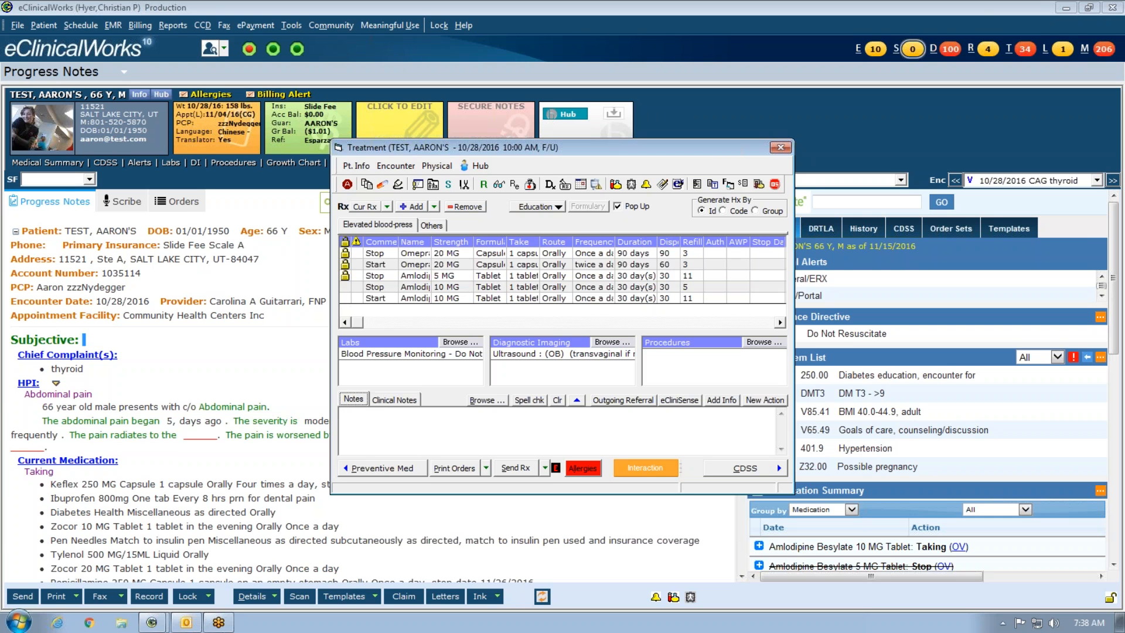
pyautogui.click(374, 429)
pyautogui.write('test')
pyautogui.click(394, 400)
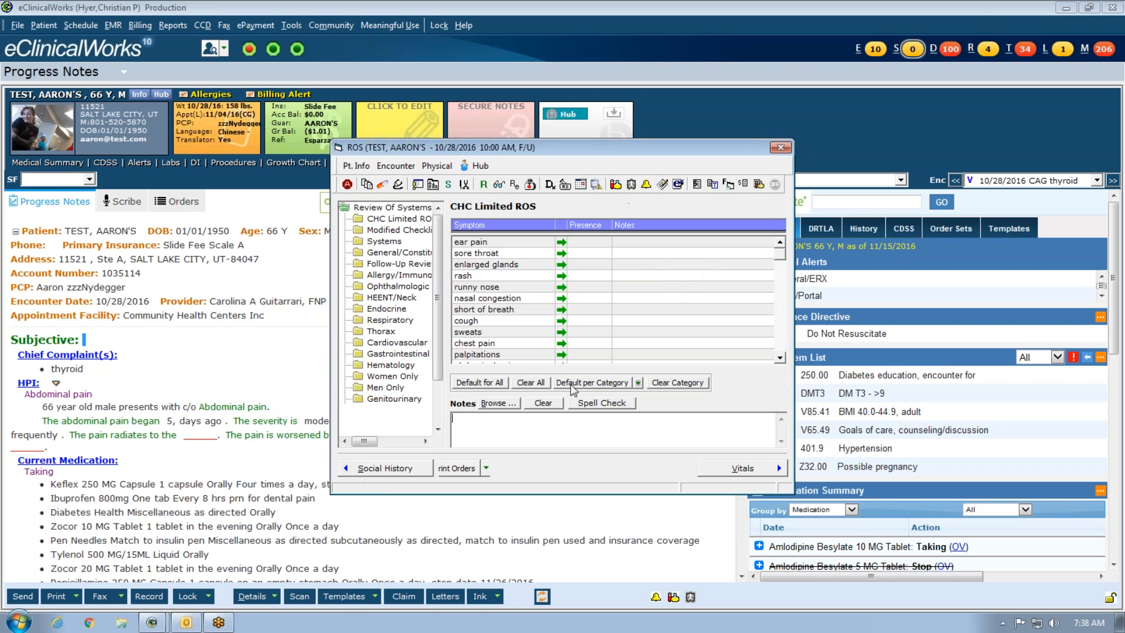
# - Add the review note 'test' to the ear pain ROS symptom and close the ROS window
pyautogui.click(537, 422)
pyautogui.write('h')
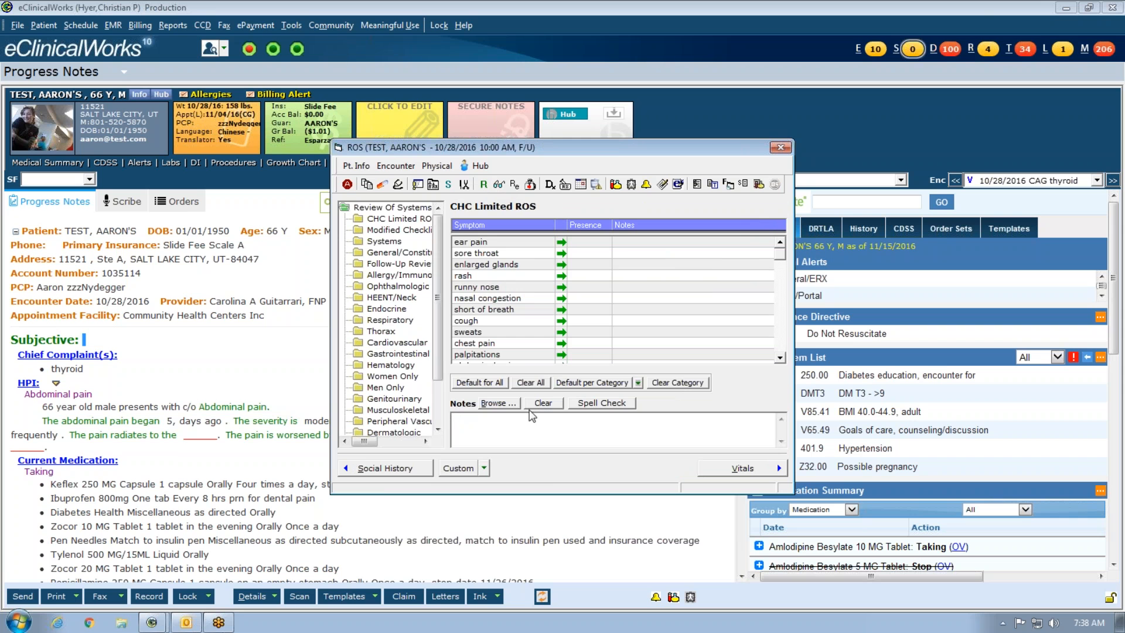
pyautogui.doubleClick(643, 243)
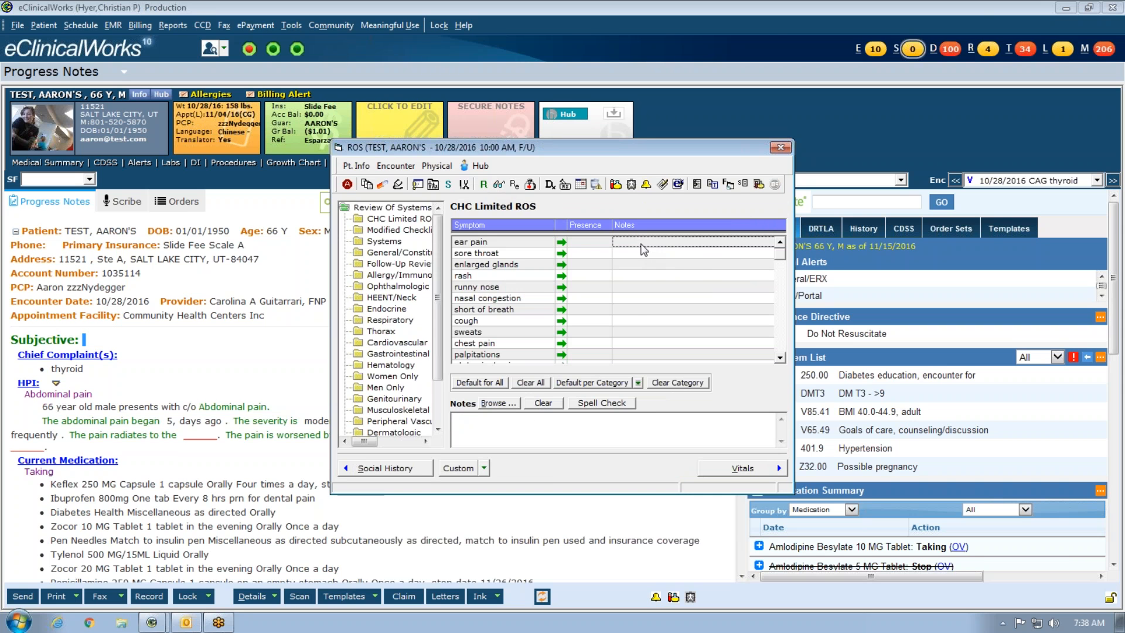
pyautogui.write('hpi')
pyautogui.press('BackSpace')
pyautogui.write('test')
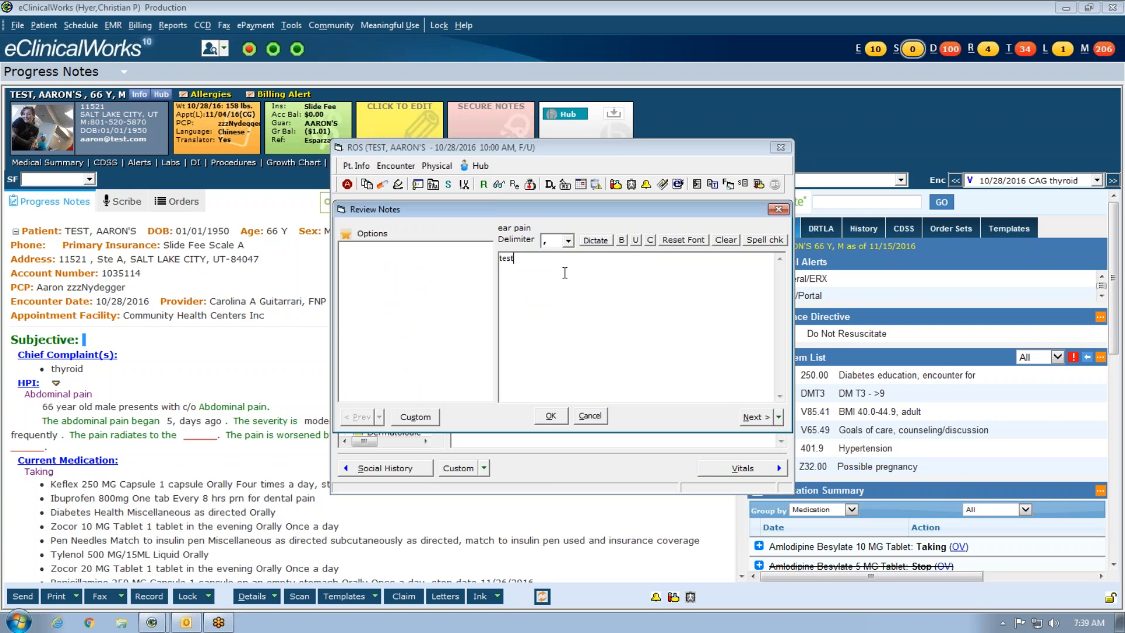
pyautogui.click(550, 416)
pyautogui.click(780, 147)
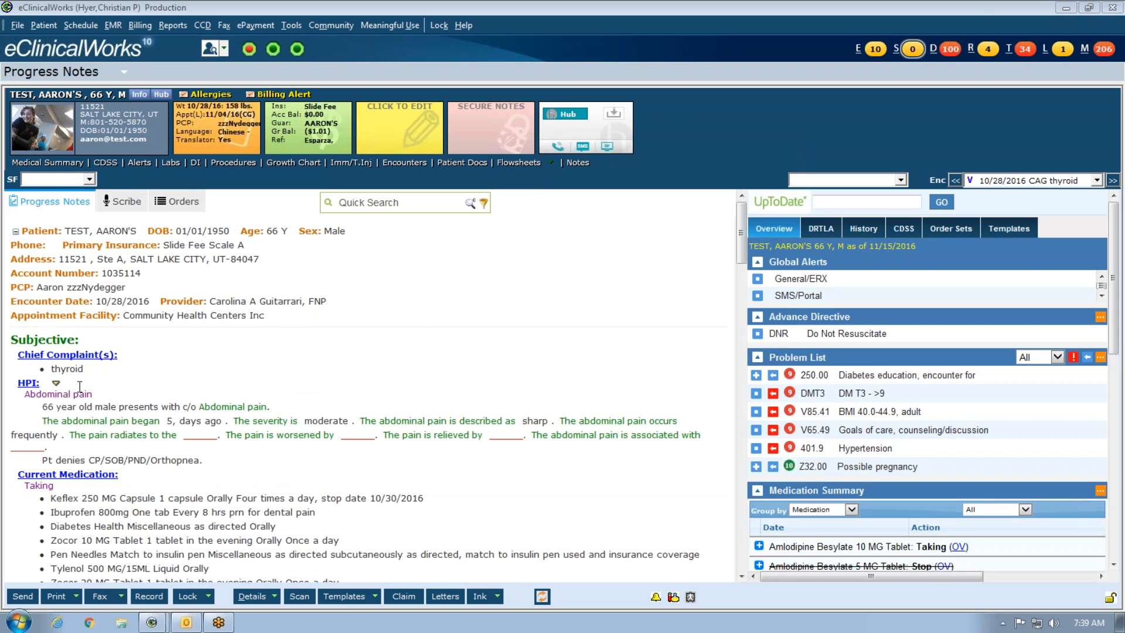
# - Browse the HPI keyword list, then close Keywords and the HPI window
pyautogui.click(26, 384)
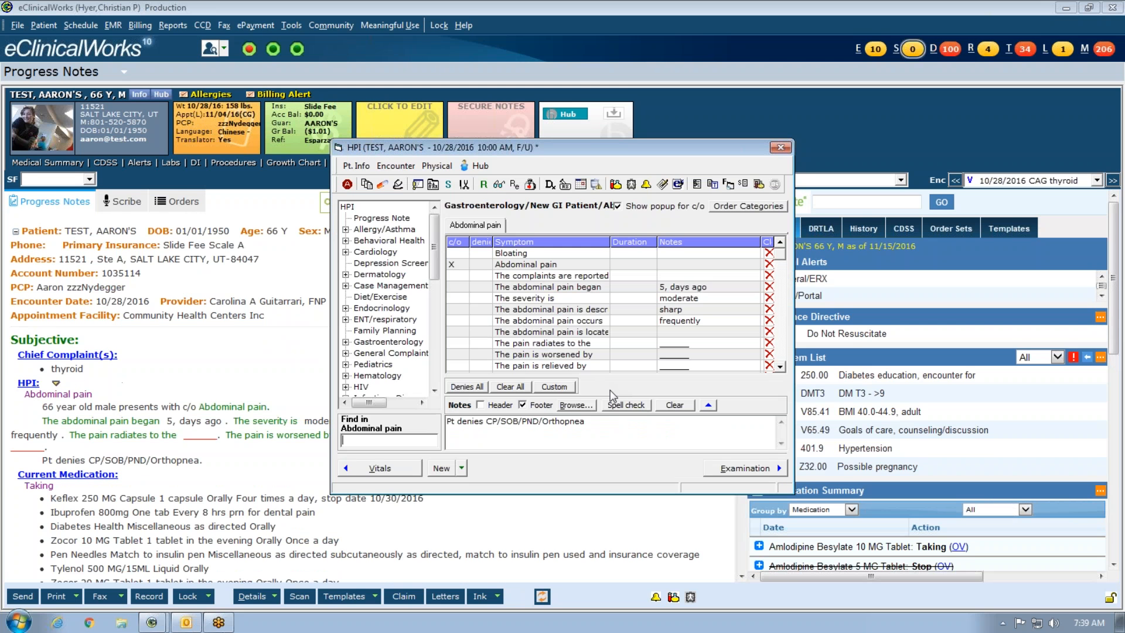
pyautogui.click(582, 406)
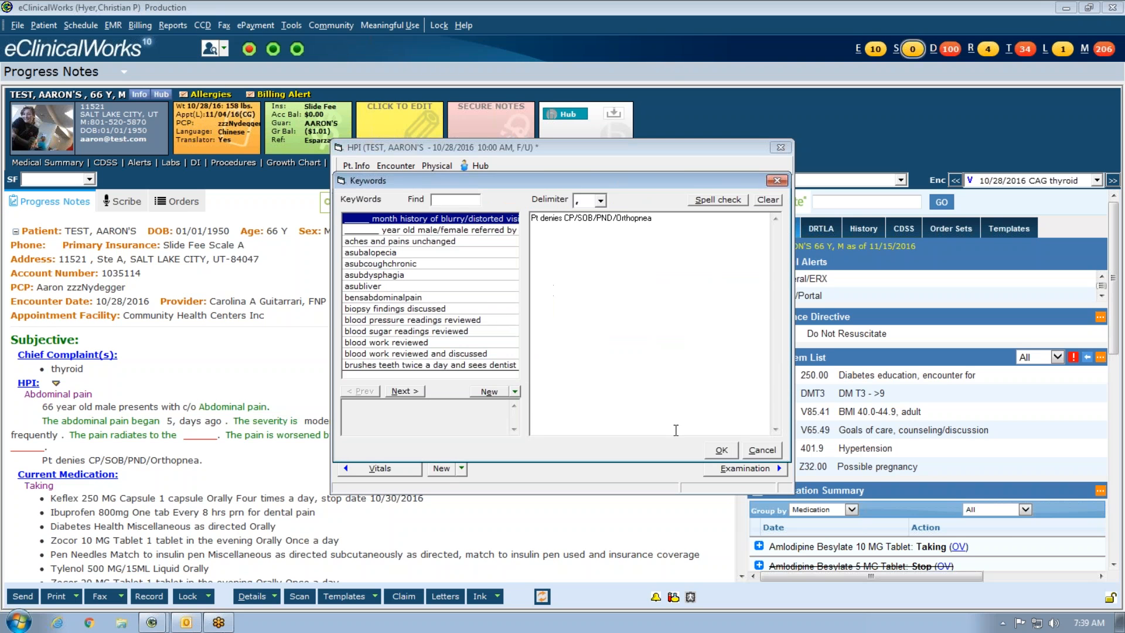
pyautogui.click(718, 451)
pyautogui.click(781, 149)
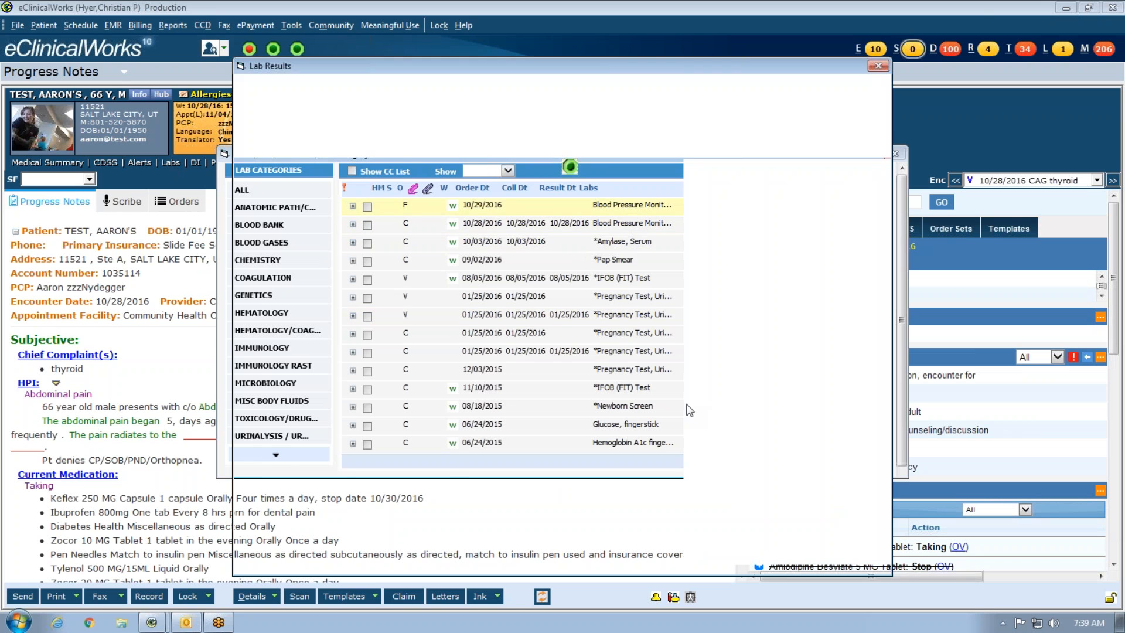
# - Type test in a lab result's notes, discard the changes, and close the Labs list
pyautogui.click(552, 475)
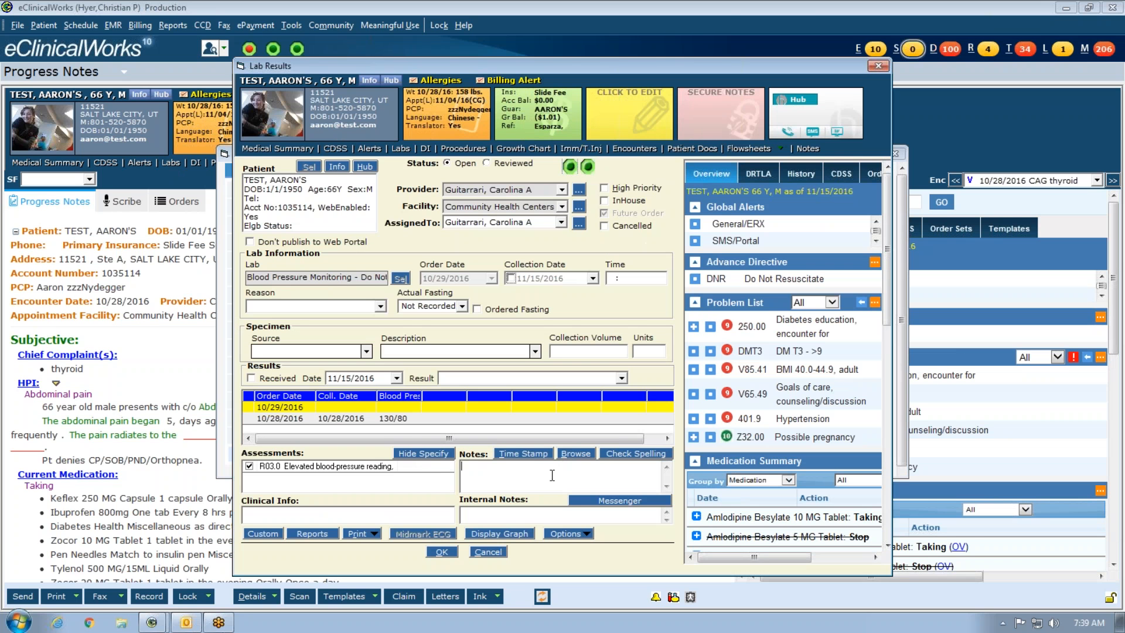
pyautogui.write('test')
pyautogui.press('BackSpace')
pyautogui.press('BackSpace')
pyautogui.press('BackSpace')
pyautogui.click(496, 555)
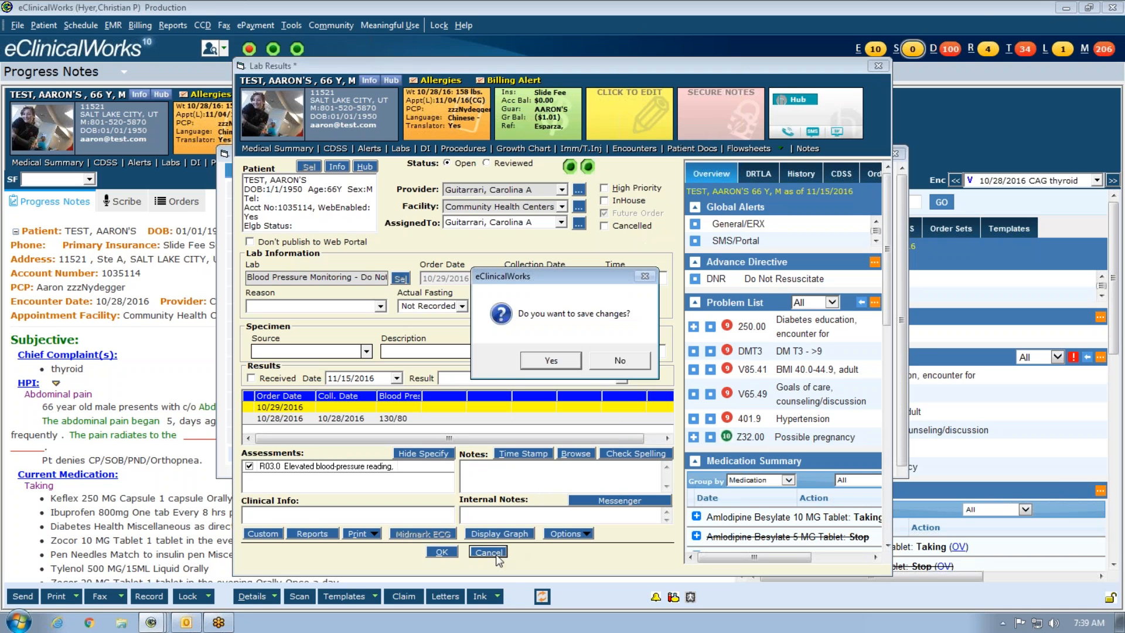
pyautogui.click(607, 365)
pyautogui.click(895, 153)
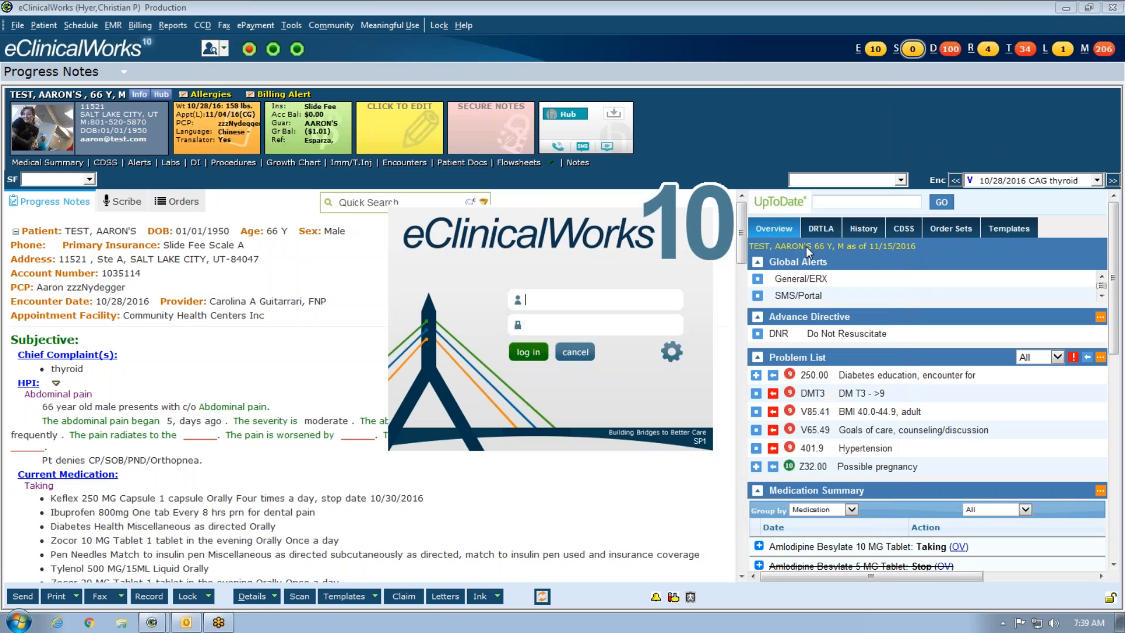
pyautogui.click(563, 352)
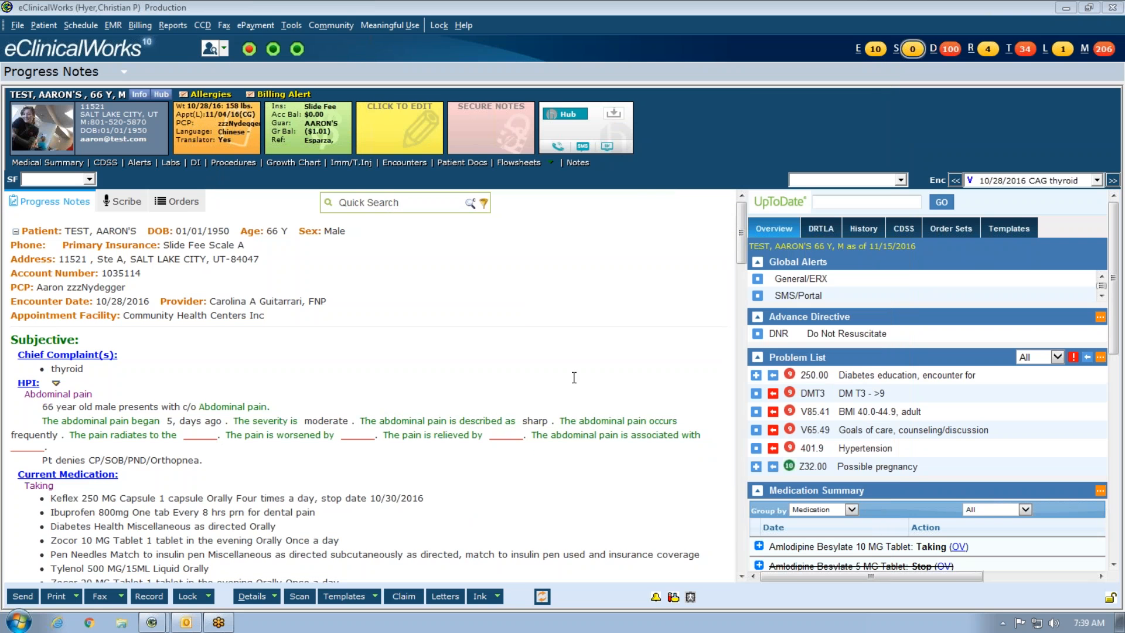
pyautogui.scroll(-10, 504, 469)
pyautogui.scroll(-15, 261, 472)
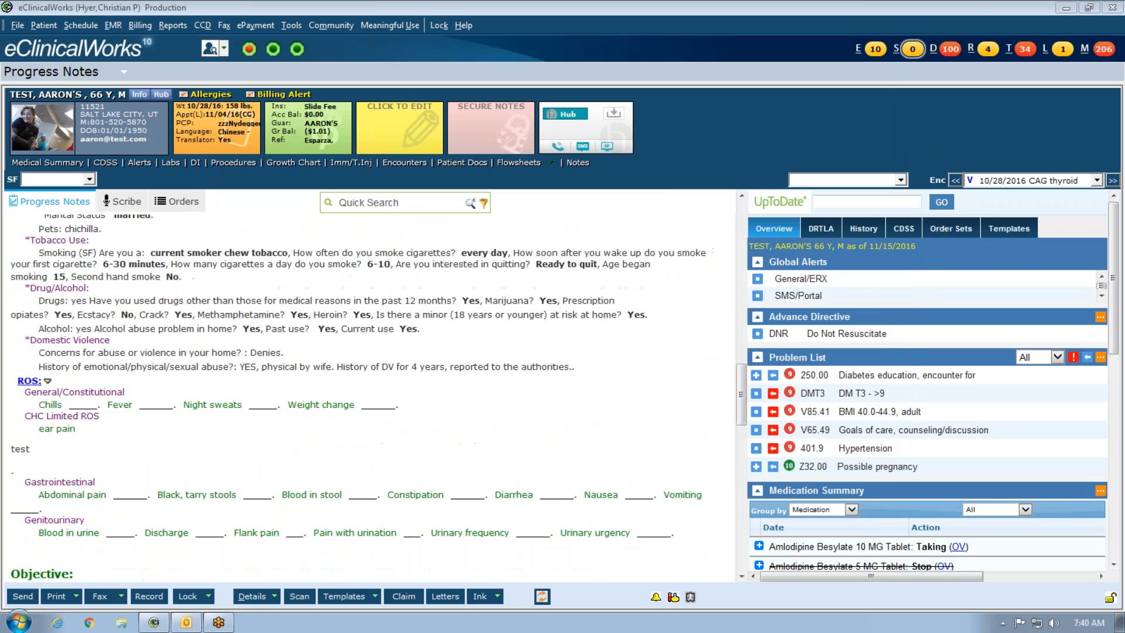
pyautogui.scroll(-3, 261, 410)
pyautogui.scroll(3, 63, 351)
pyautogui.click(62, 347)
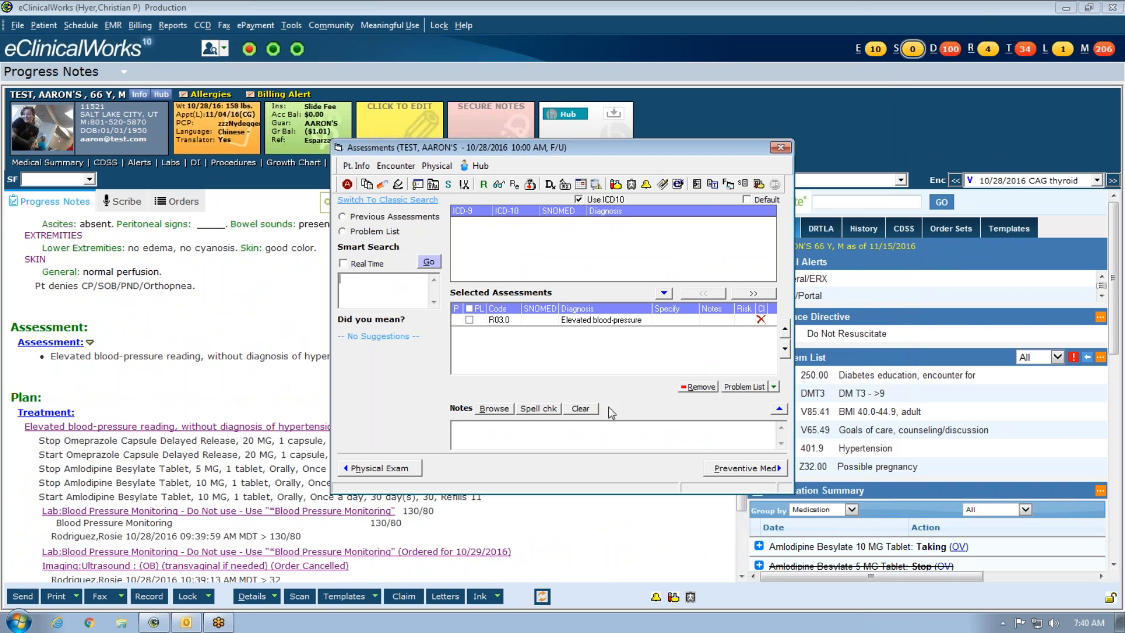
pyautogui.click(495, 409)
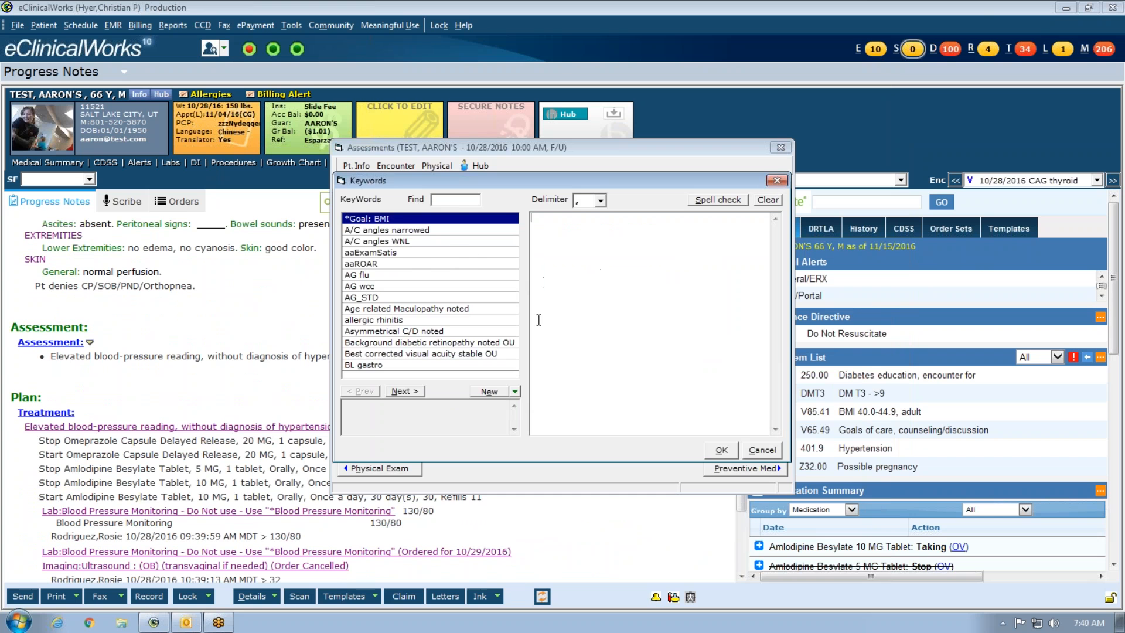
pyautogui.click(455, 200)
pyautogui.write('de')
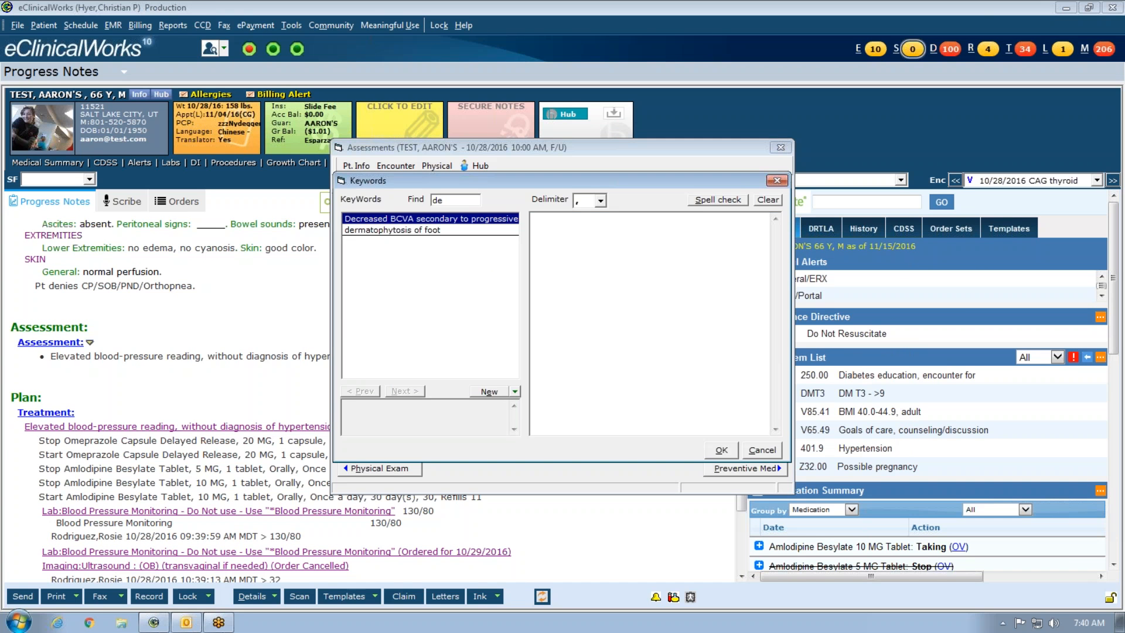
pyautogui.press('BackSpace')
pyautogui.press('BackSpace')
pyautogui.click(762, 450)
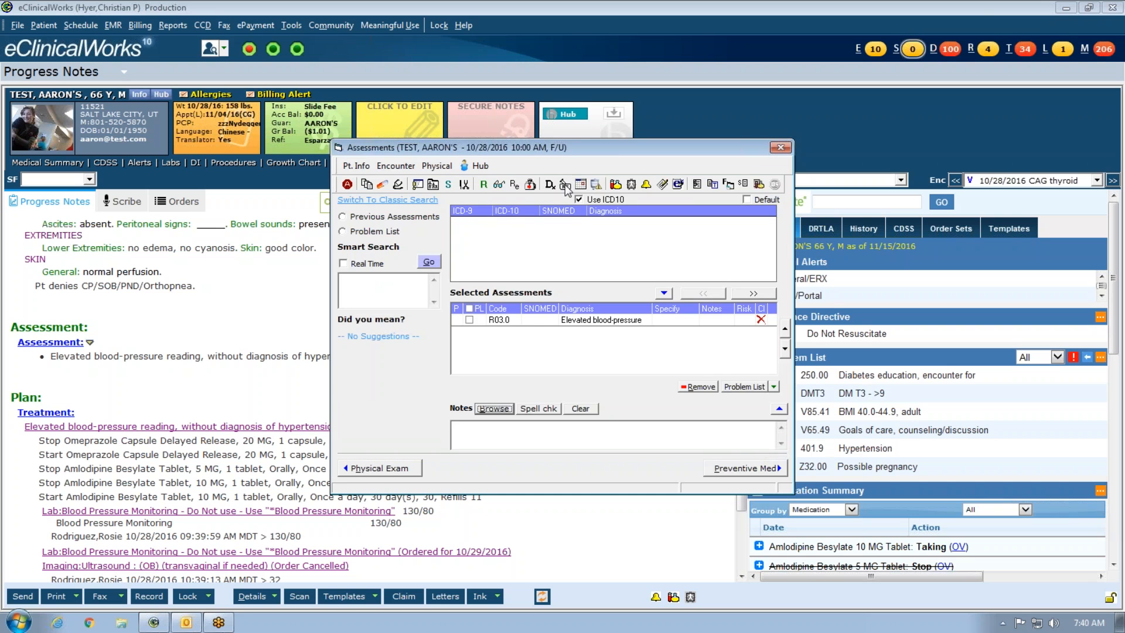
pyautogui.click(565, 185)
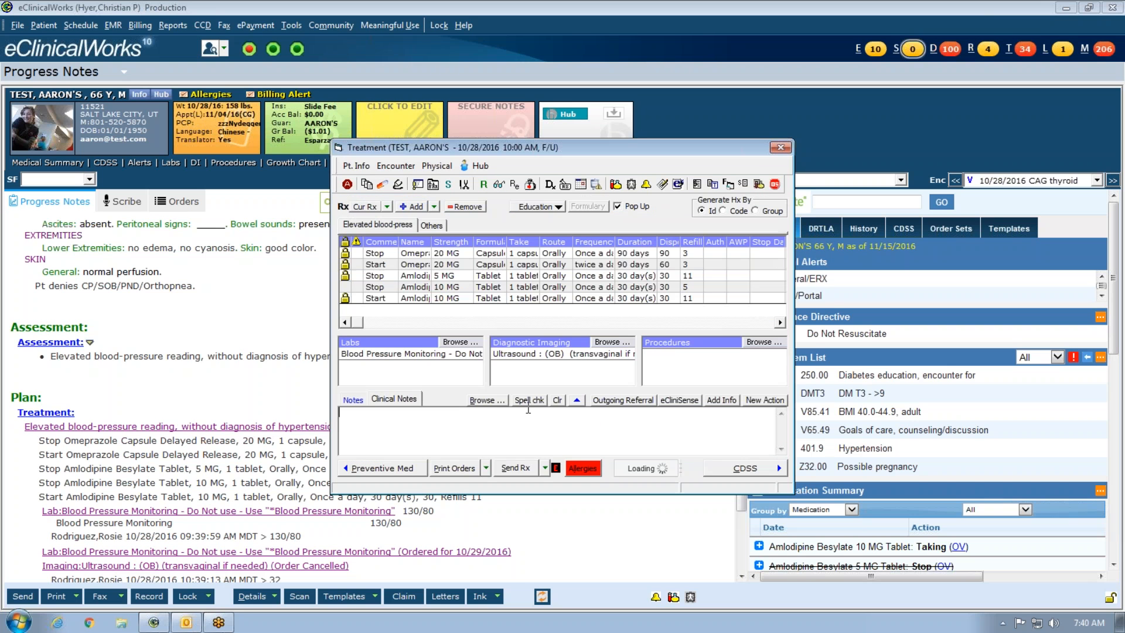
pyautogui.click(485, 400)
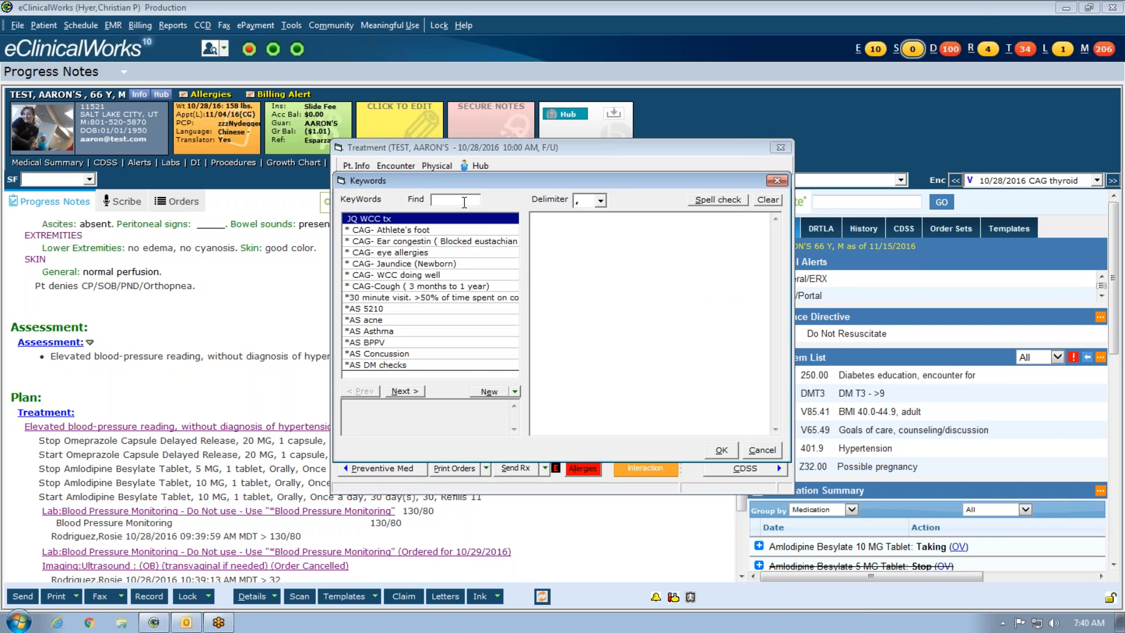
pyautogui.write('ch')
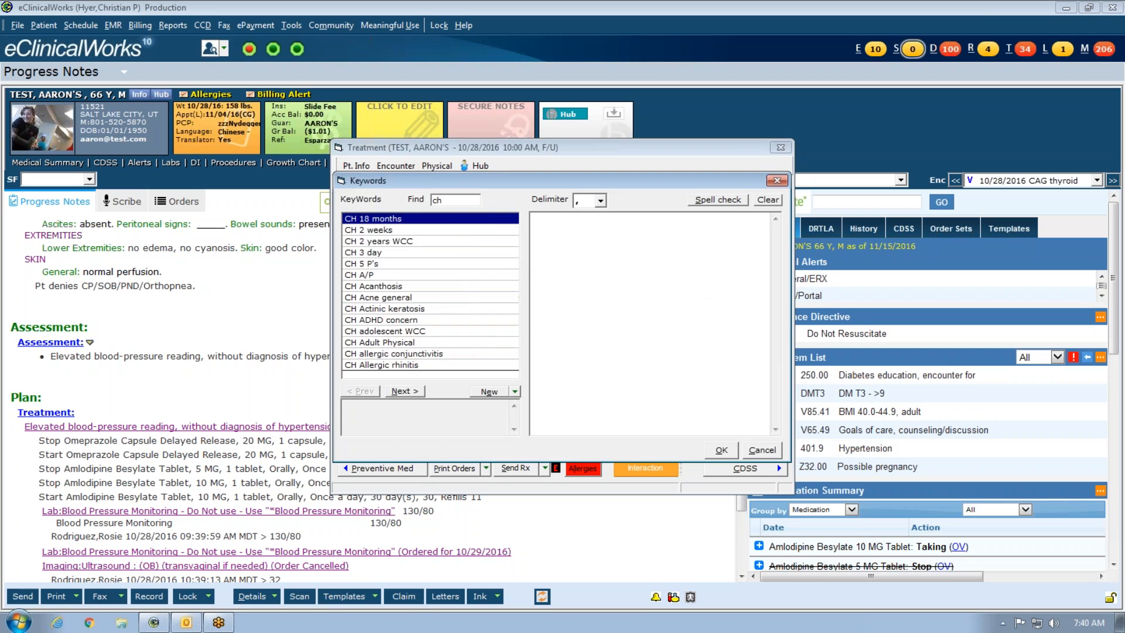
pyautogui.write(' di')
pyautogui.press('BackSpace')
pyautogui.press('BackSpace')
pyautogui.press('BackSpace')
pyautogui.press('BackSpace')
pyautogui.press('BackSpace')
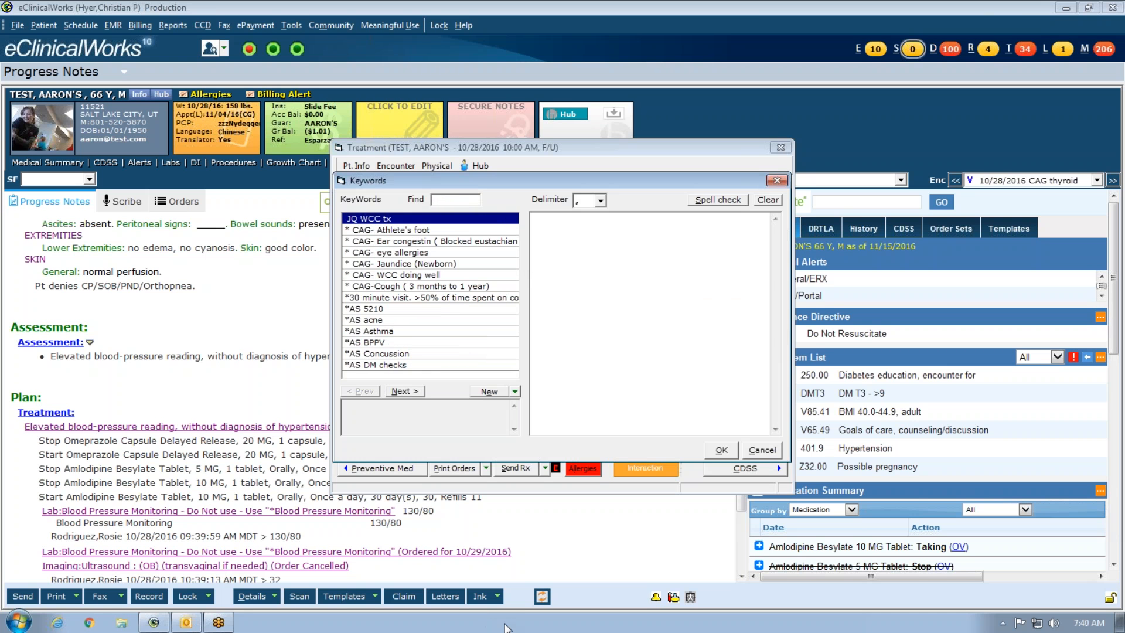
pyautogui.click(764, 449)
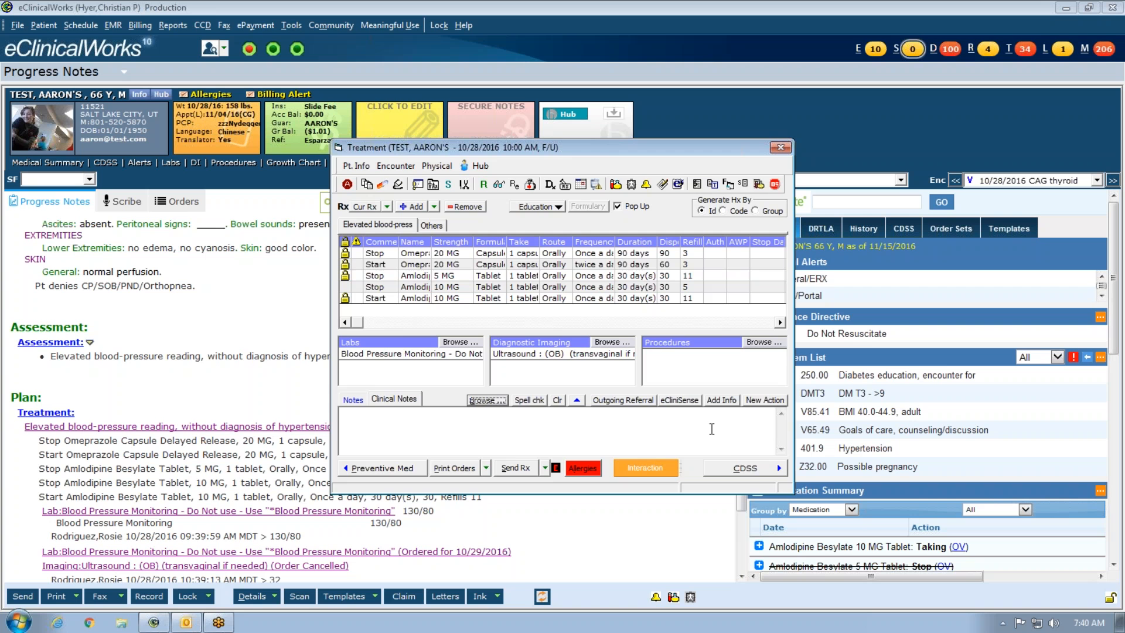
pyautogui.click(780, 147)
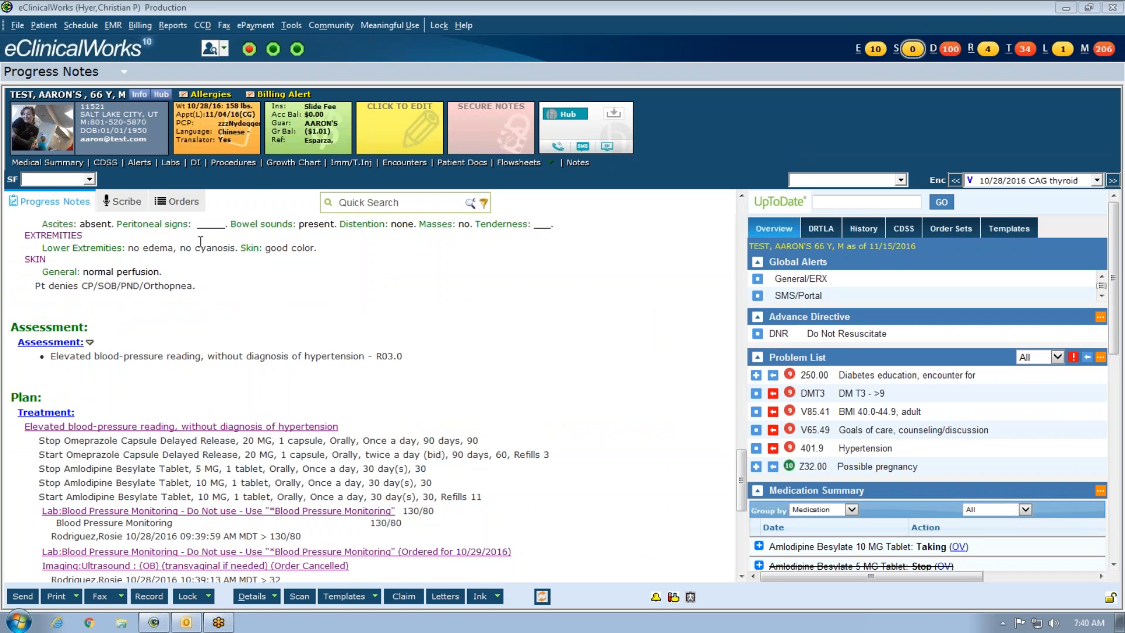
pyautogui.click(170, 162)
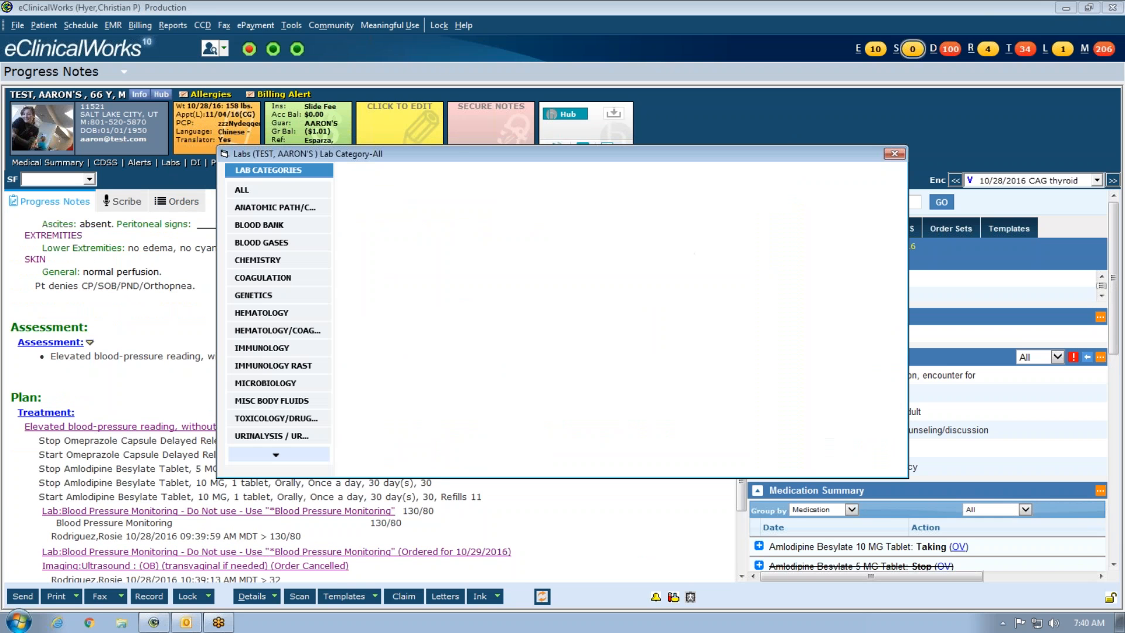
pyautogui.doubleClick(587, 211)
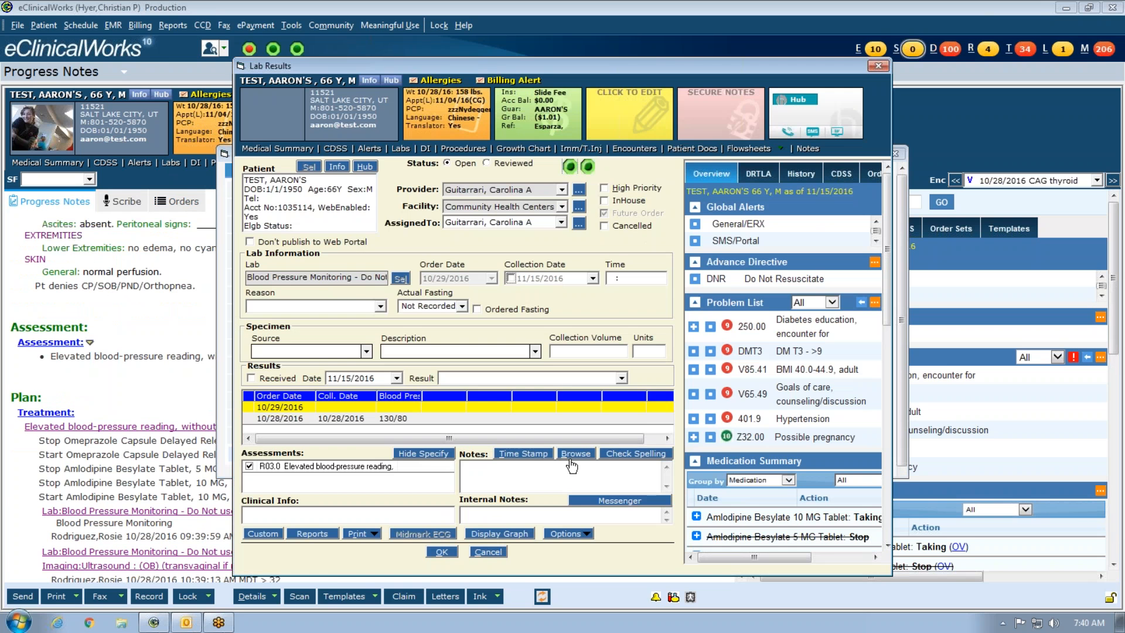
pyautogui.click(573, 454)
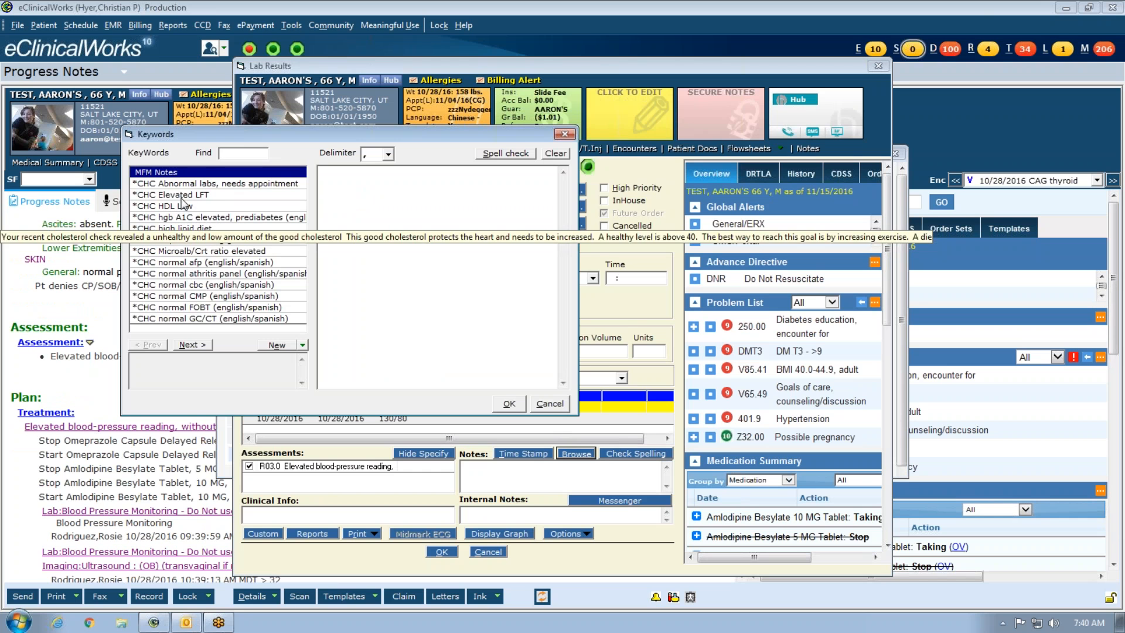
pyautogui.click(199, 346)
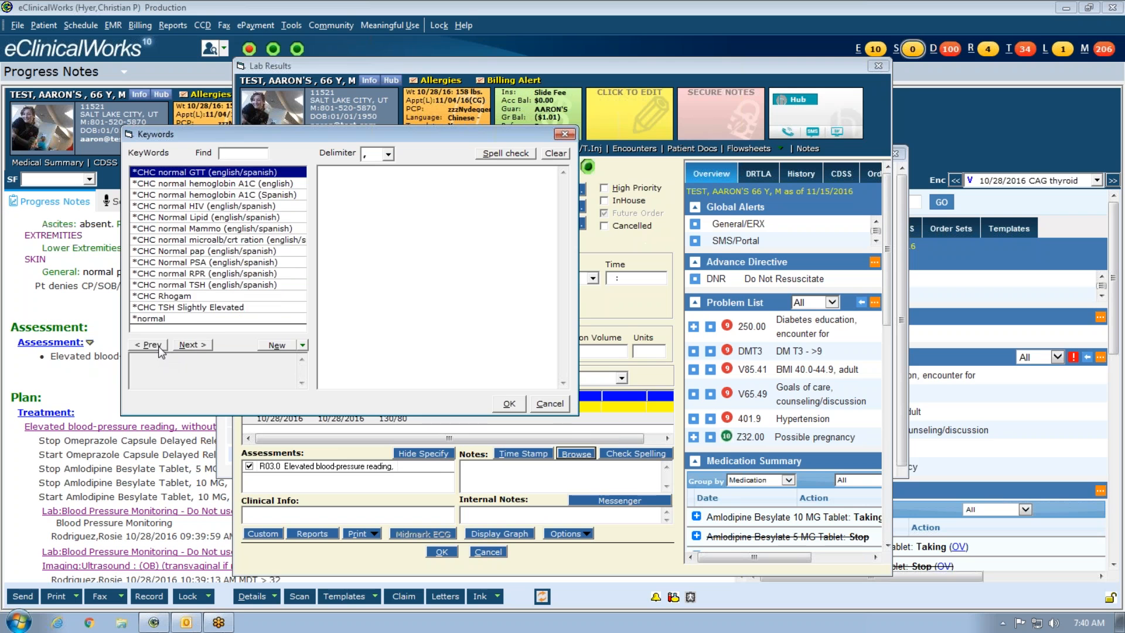
pyautogui.click(151, 345)
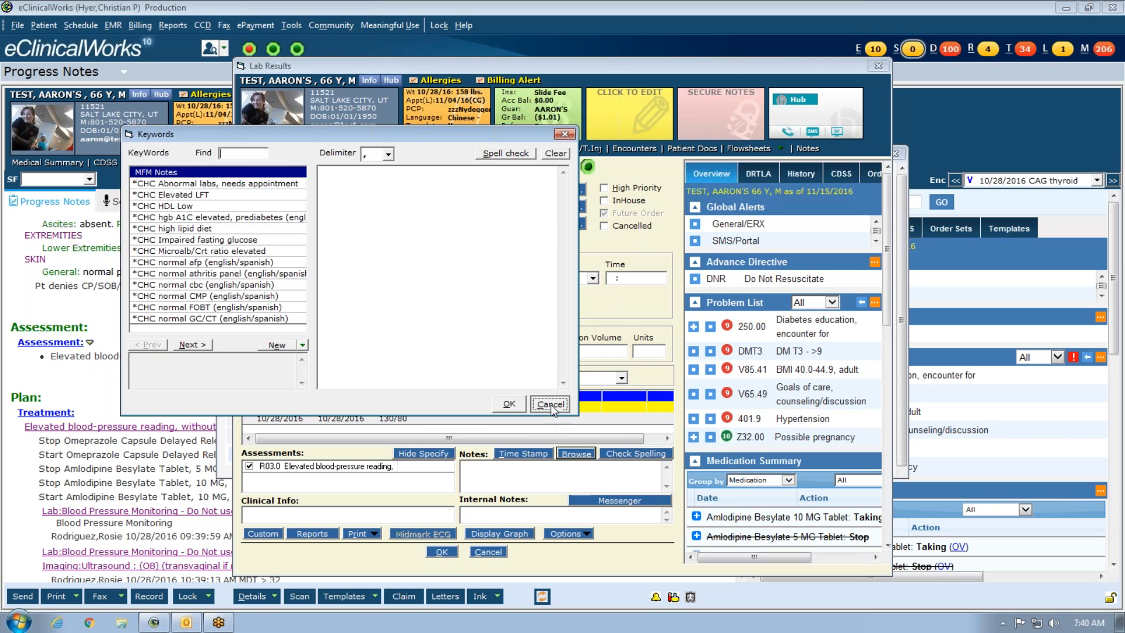
pyautogui.click(549, 403)
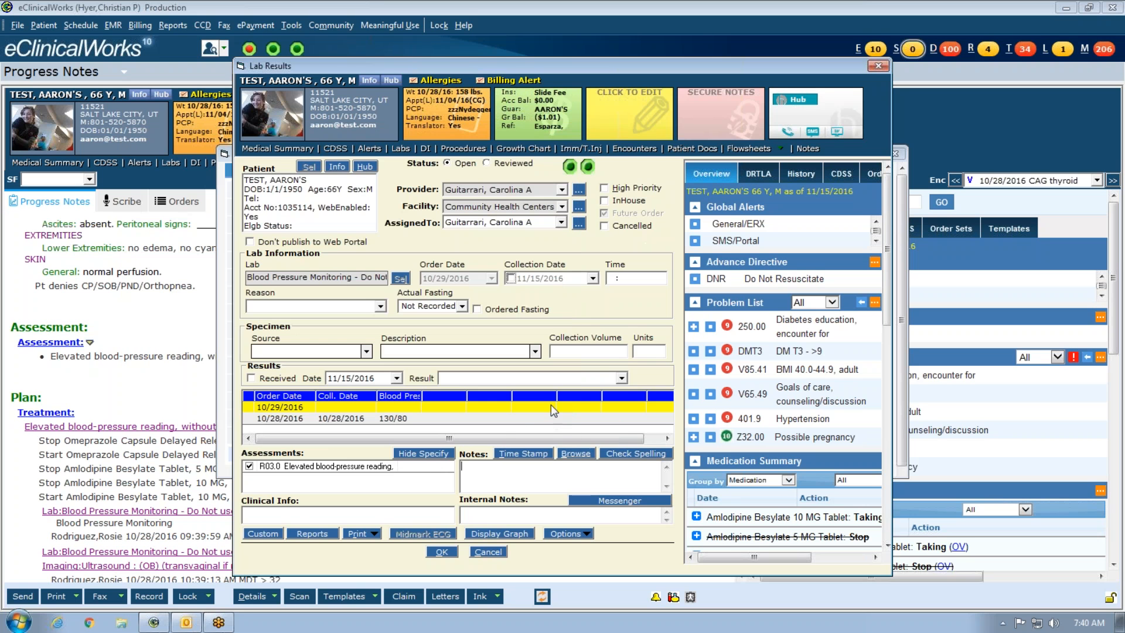
pyautogui.click(442, 552)
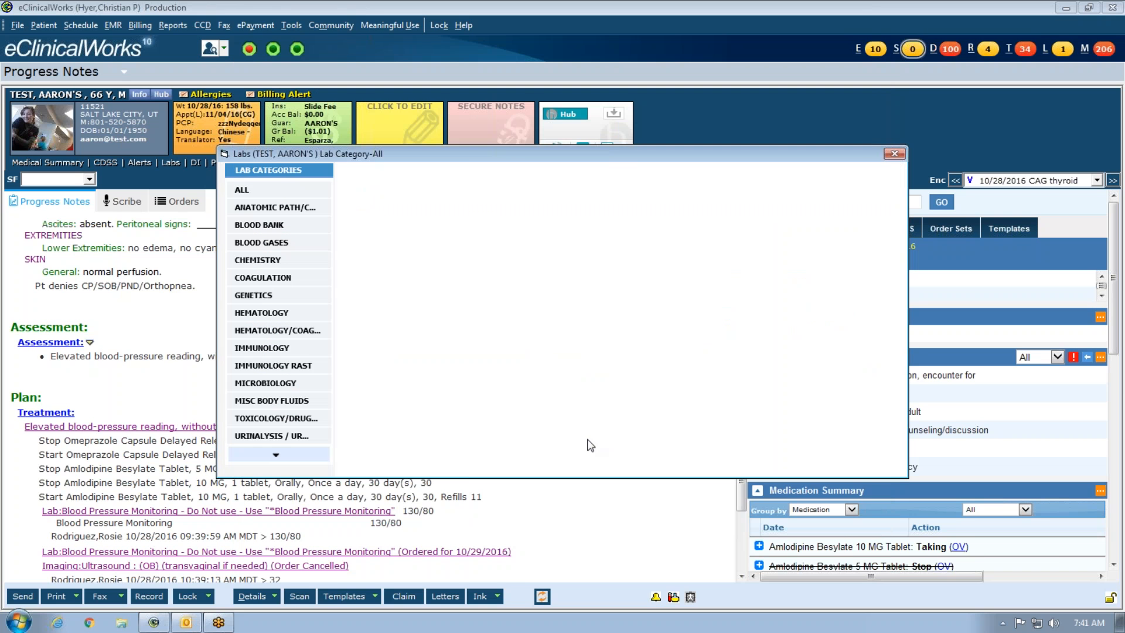
pyautogui.click(894, 153)
pyautogui.scroll(1, 534, 380)
pyautogui.scroll(20, 534, 380)
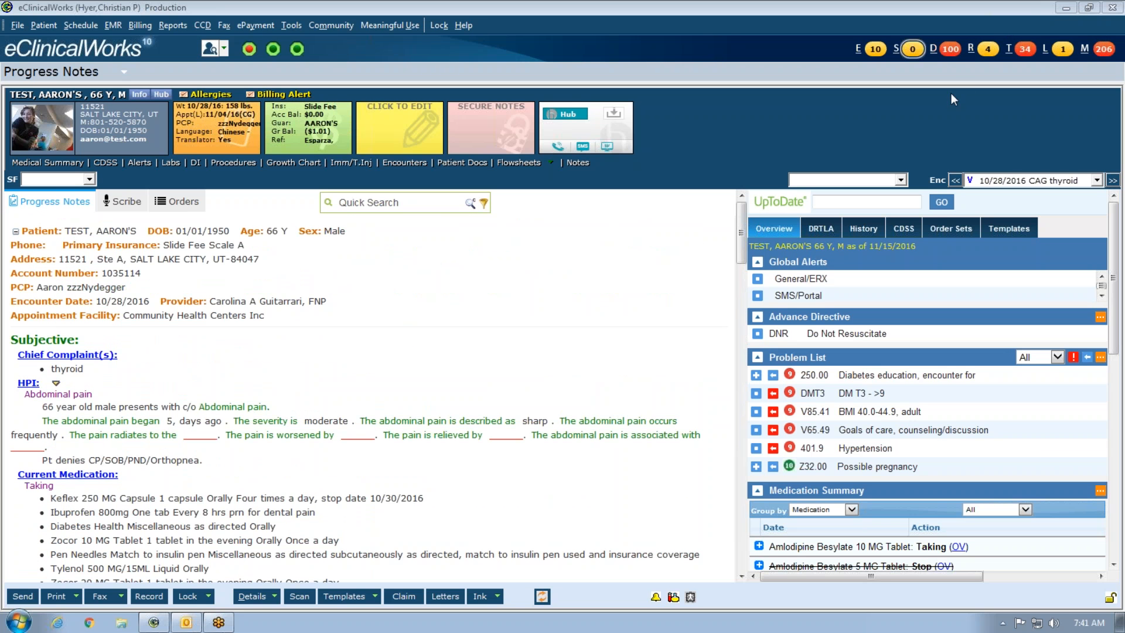
# - Empty the abdominal pain HPI notes, confirming Yes after one cancelled attempt
pyautogui.click(28, 383)
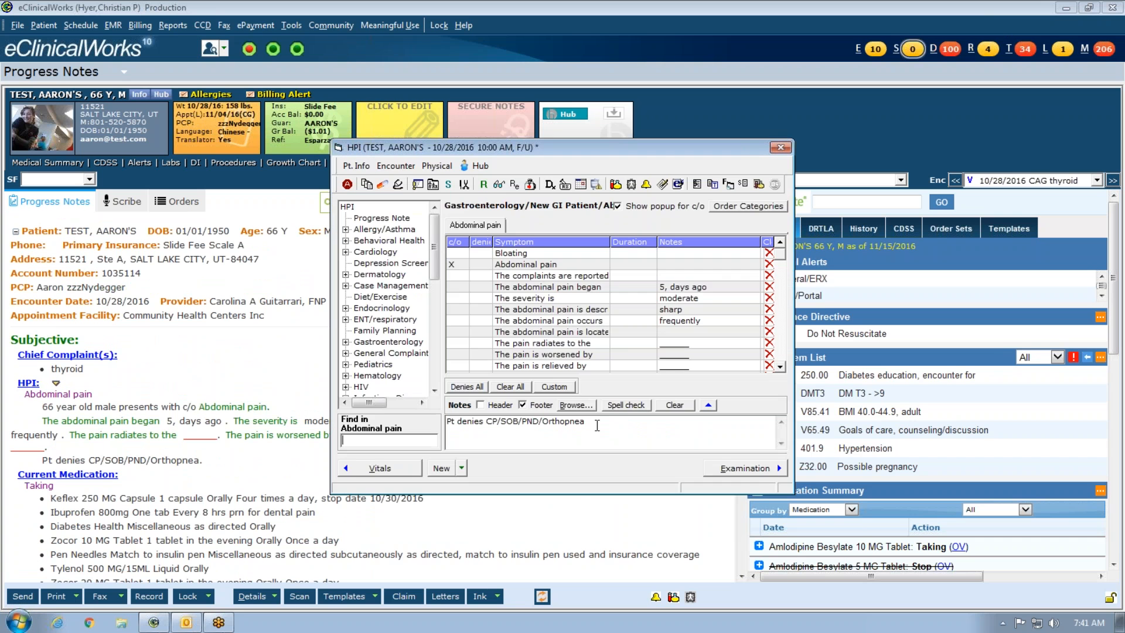
pyautogui.click(672, 404)
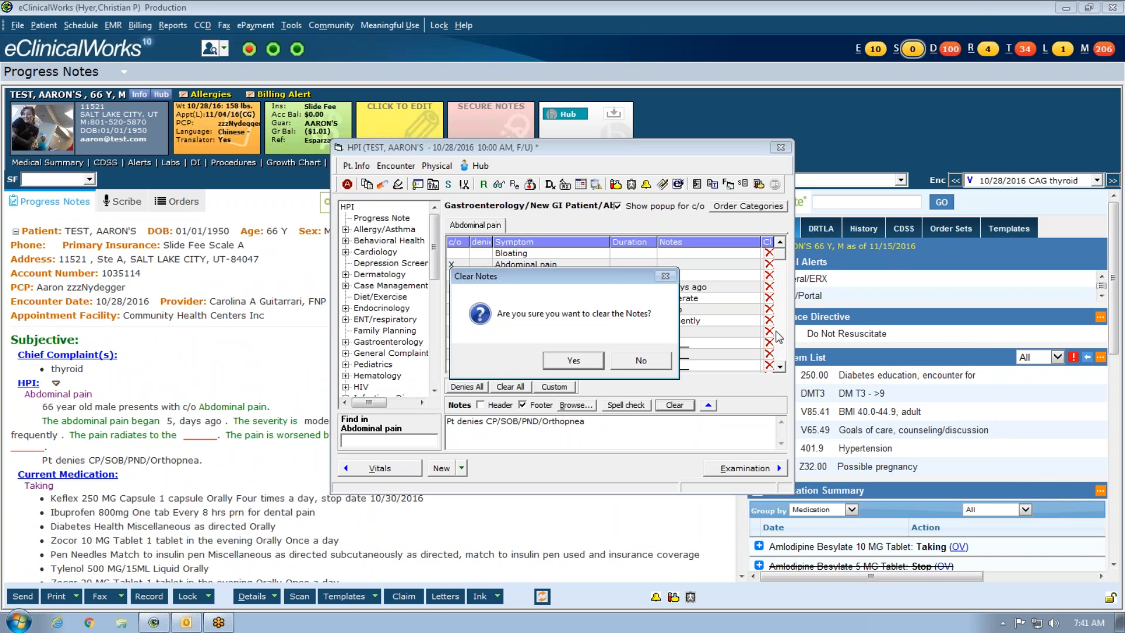
pyautogui.click(641, 361)
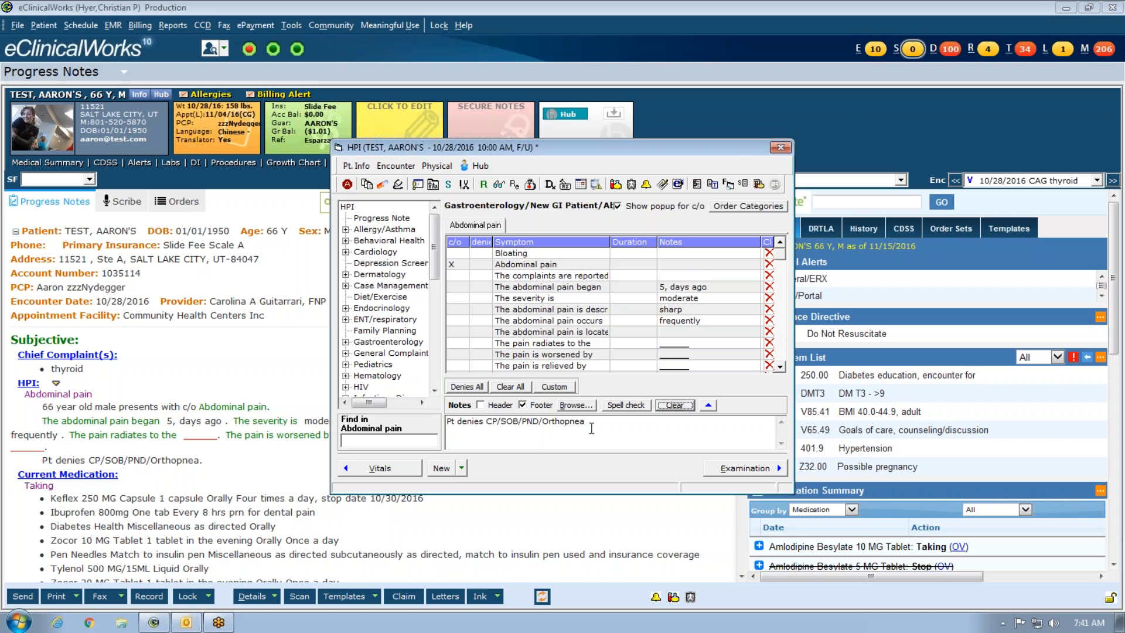
pyautogui.click(675, 405)
pyautogui.click(594, 362)
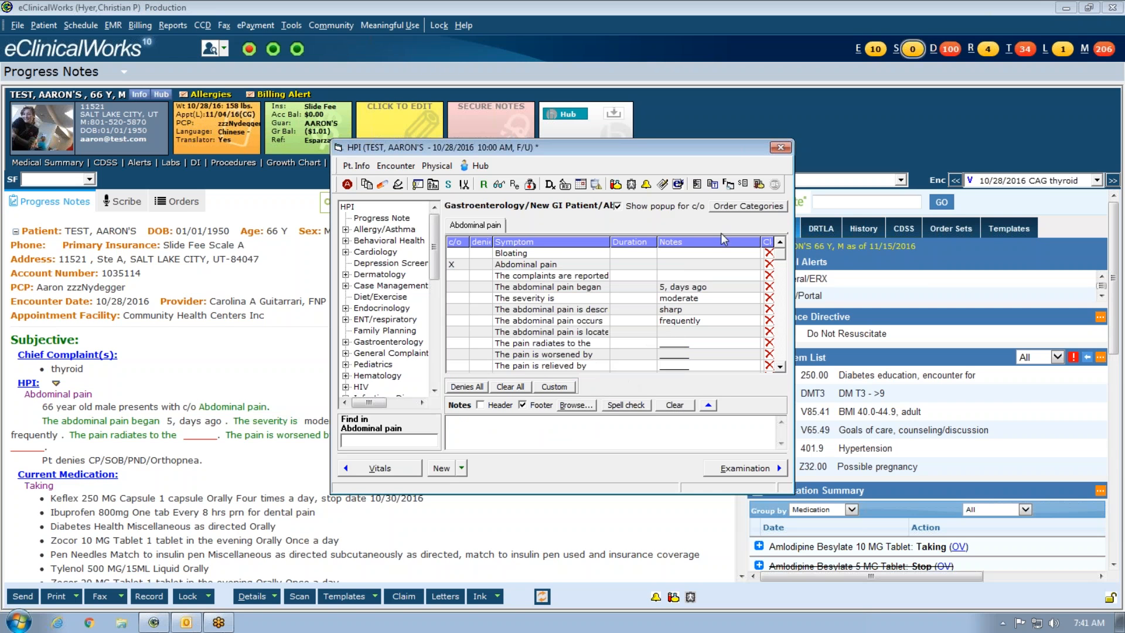
pyautogui.click(562, 189)
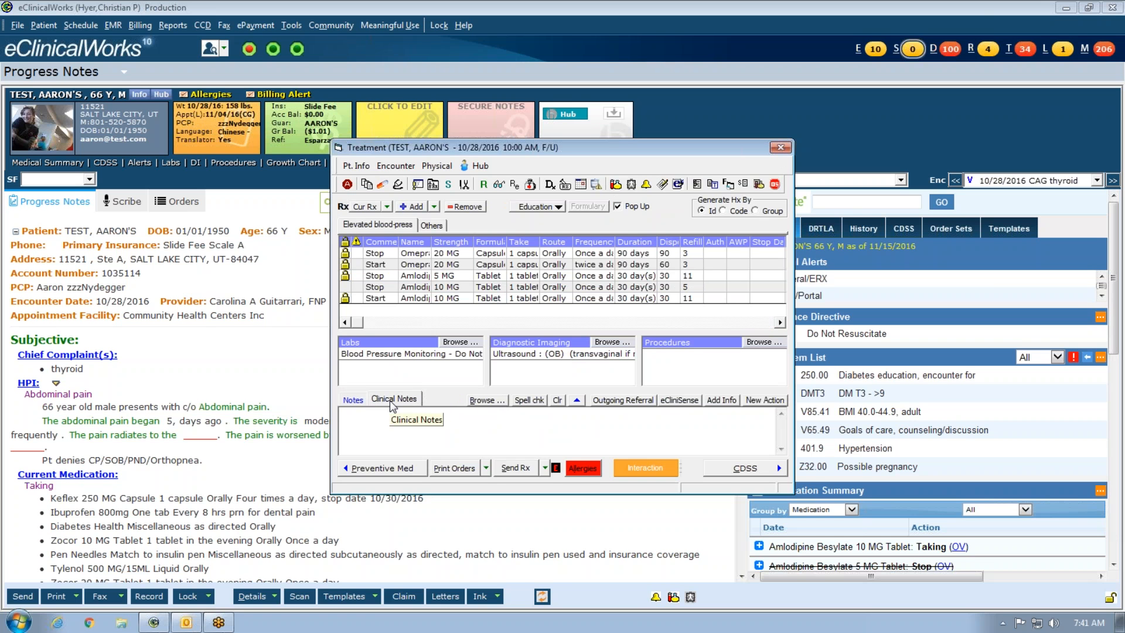
# - Create a new keyword FP test holding the text 'Test' from the Clinical Notes keyword browser
pyautogui.click(356, 400)
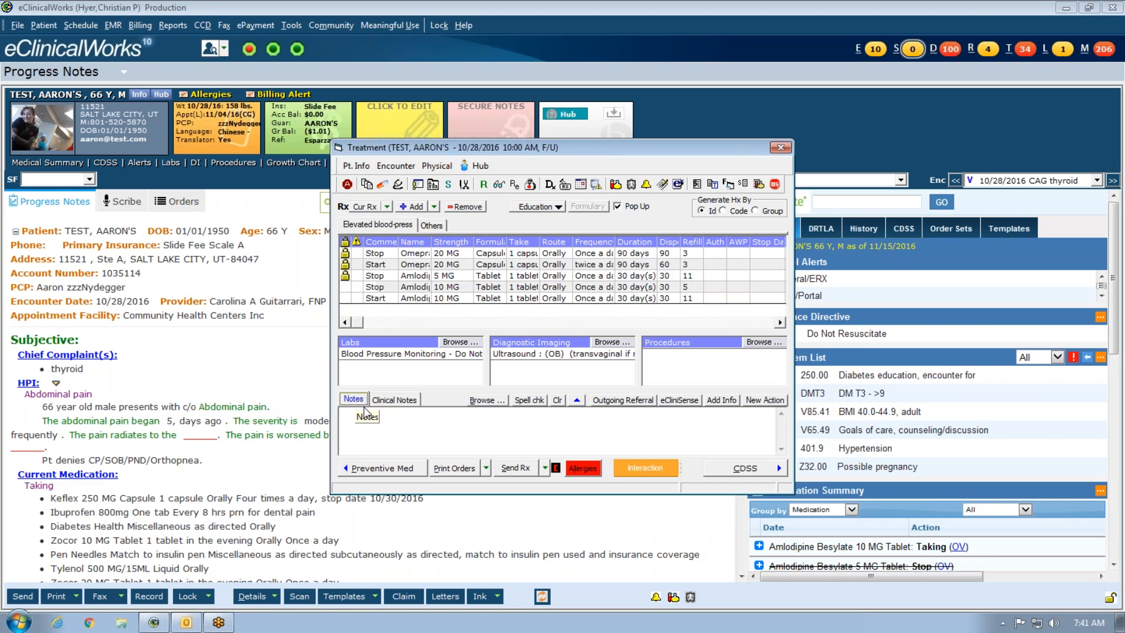
pyautogui.write('test')
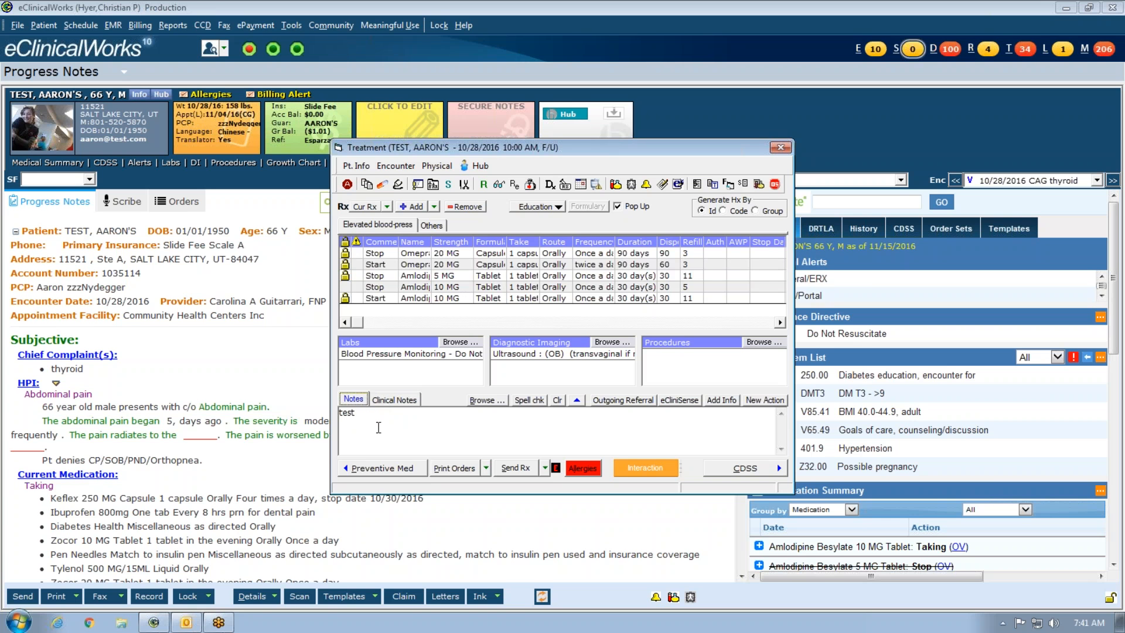
pyautogui.click(394, 400)
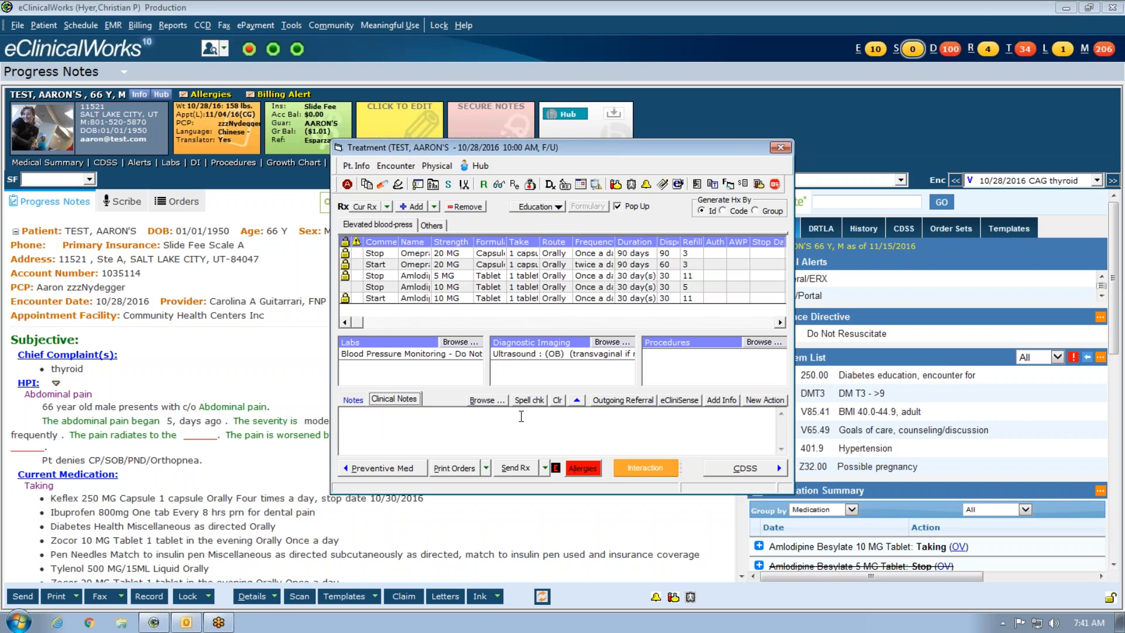
pyautogui.click(492, 400)
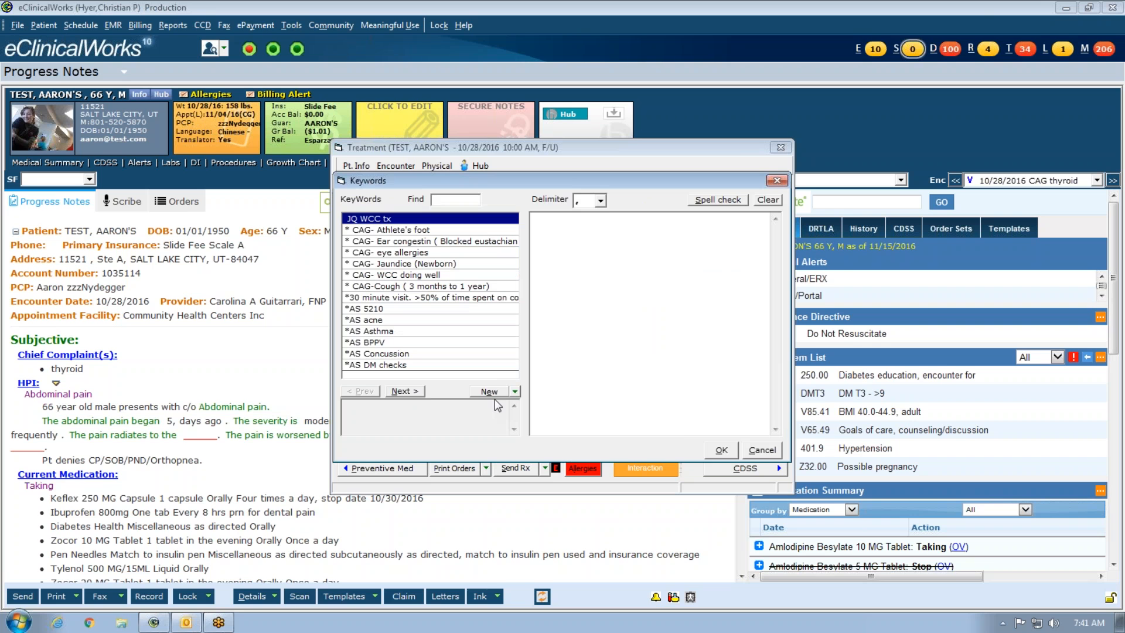
pyautogui.click(490, 392)
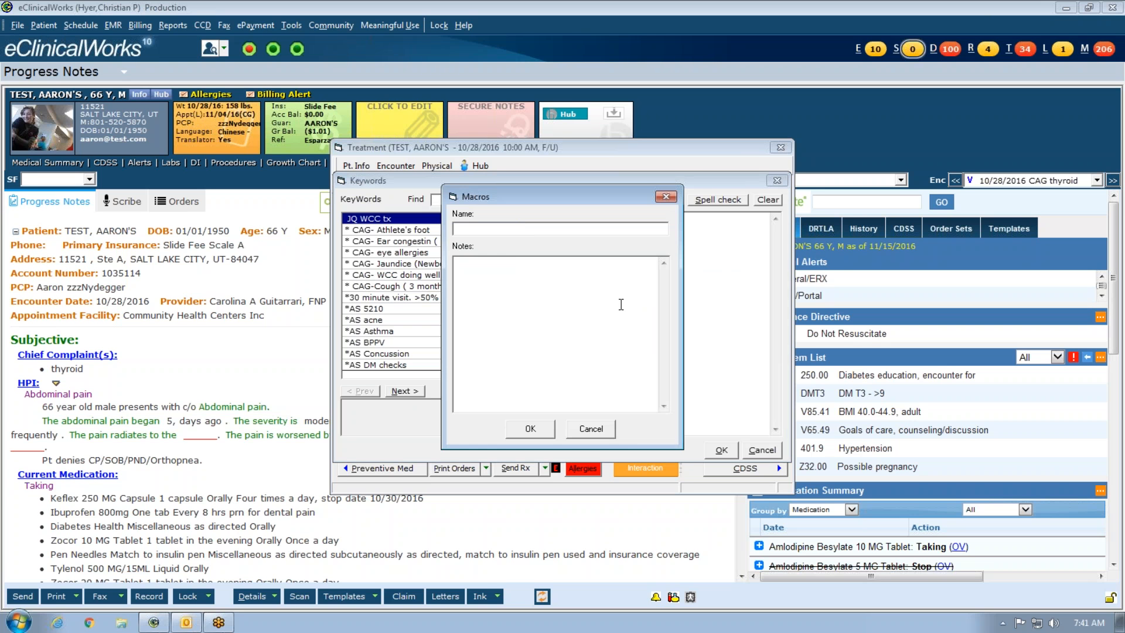
pyautogui.write('FP')
pyautogui.write('Test')
pyautogui.click(530, 428)
# - Search the keywords for FP test and insert its text into the treatment notes
pyautogui.click(460, 199)
pyautogui.write('fp tst')
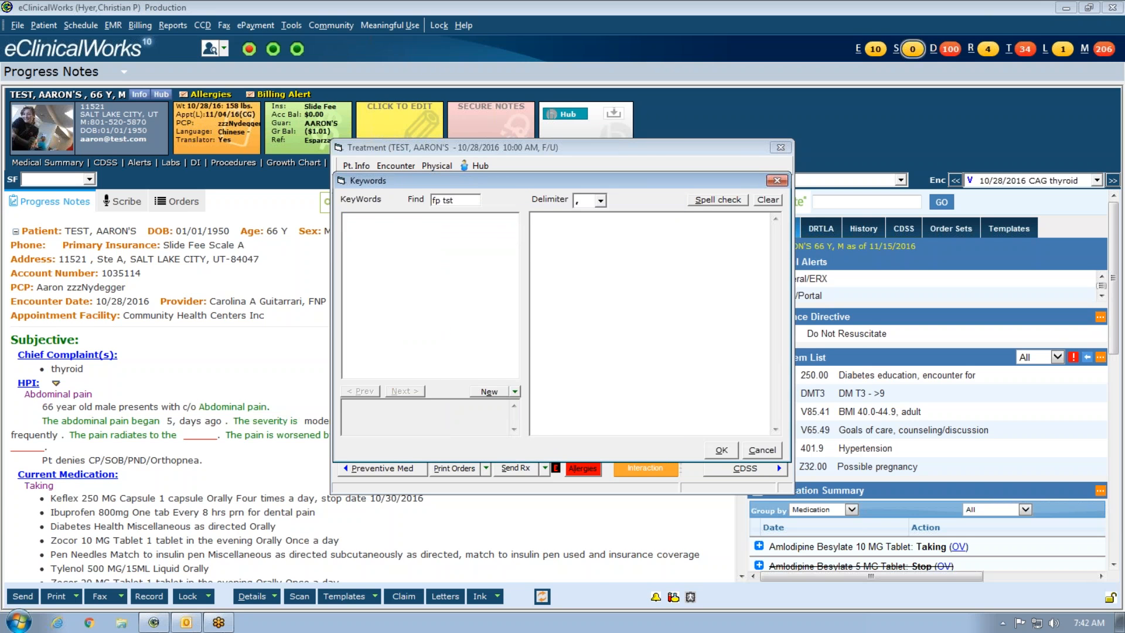
pyautogui.press('BackSpace')
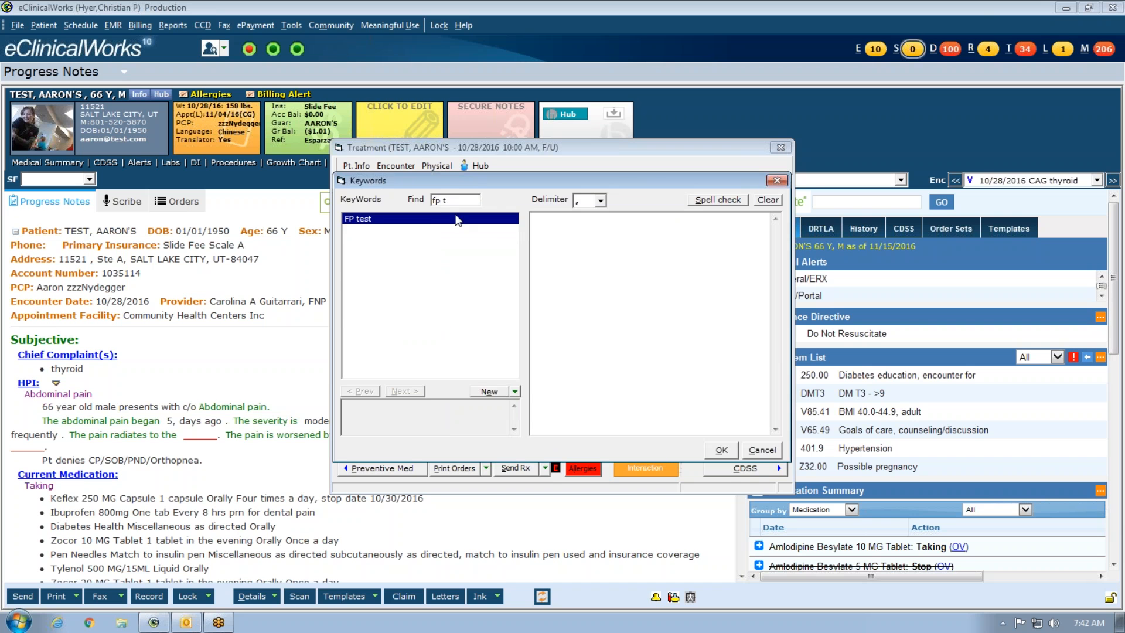
pyautogui.click(722, 450)
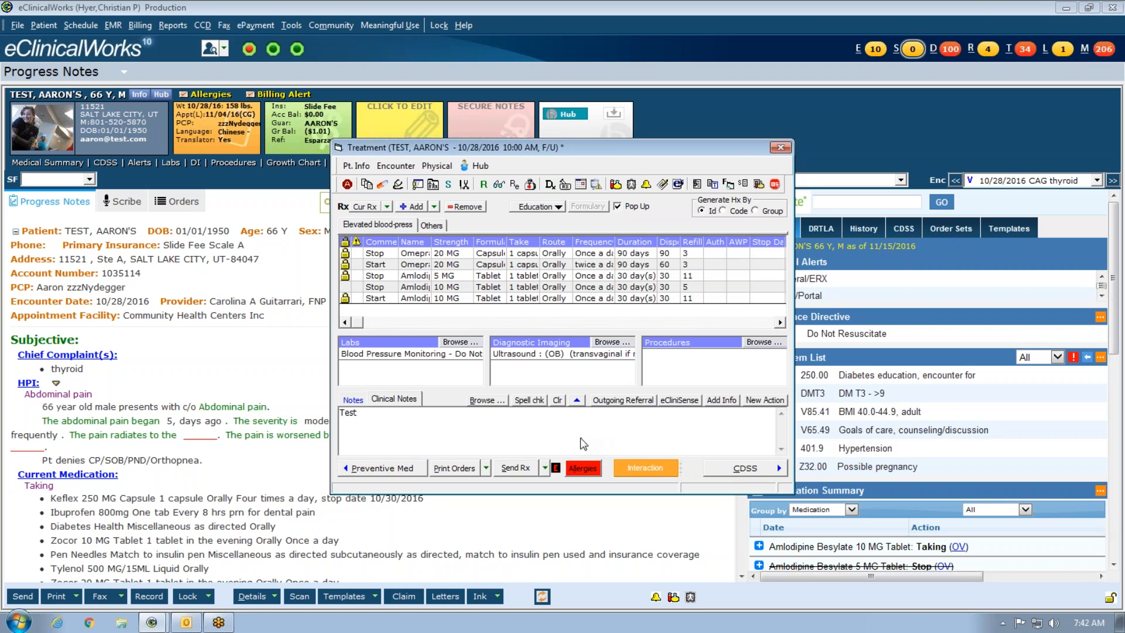
# - Clear the Test text from the notes and search the keyword list for 'fp t'
pyautogui.click(558, 401)
pyautogui.click(576, 361)
pyautogui.click(483, 401)
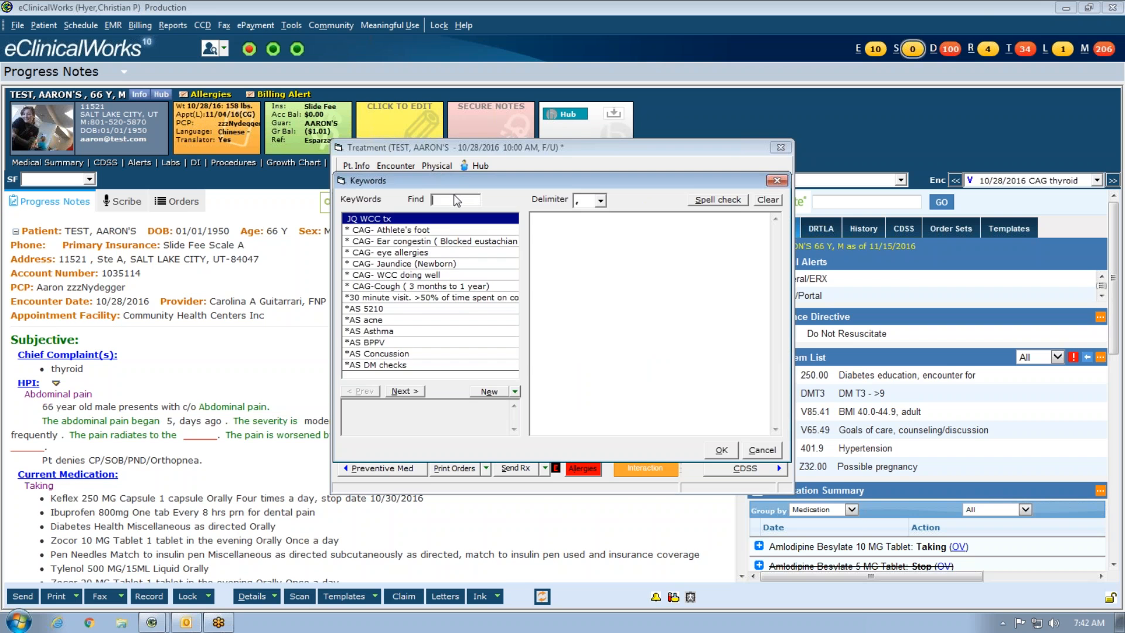
pyautogui.write('fp t')
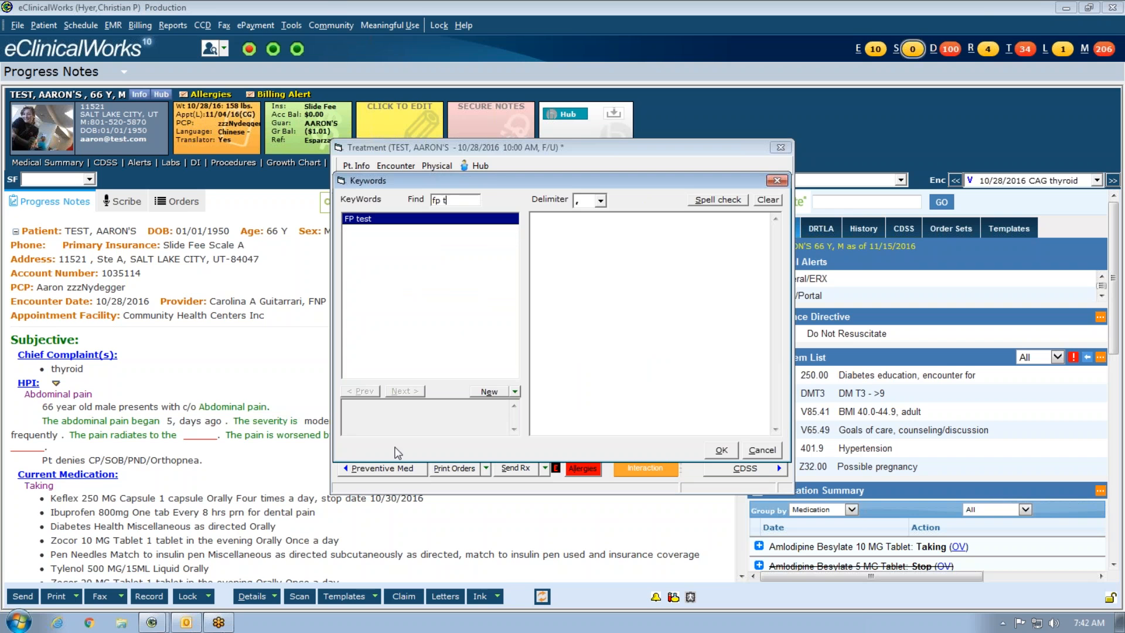
# - Change the FP test keyword's saved text from Test to 'updated'
pyautogui.click(515, 392)
pyautogui.click(502, 421)
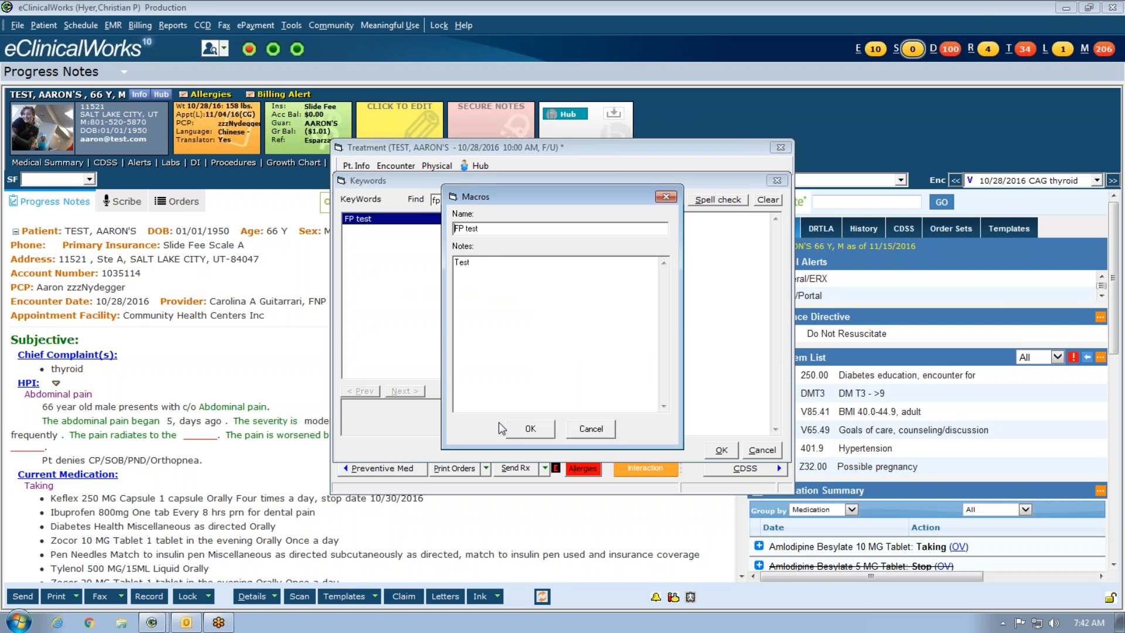
pyautogui.press('Tab')
pyautogui.press('BackSpace')
pyautogui.write('updated')
pyautogui.click(542, 427)
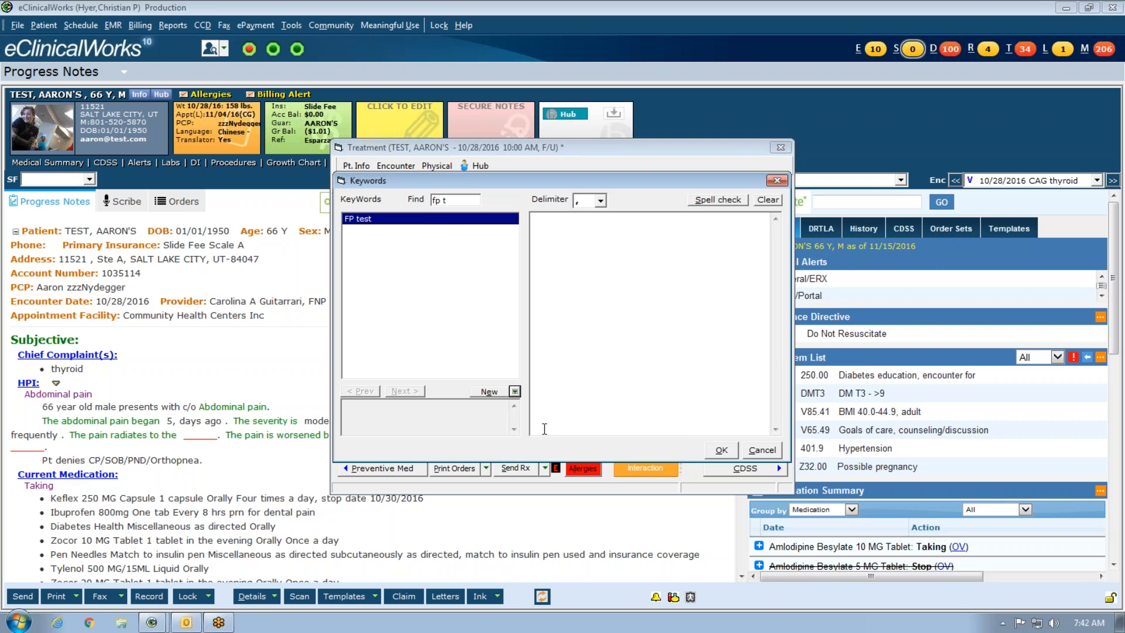
# - Insert the updated keyword text into the notes, then clear the notes again
pyautogui.click(442, 218)
pyautogui.click(722, 451)
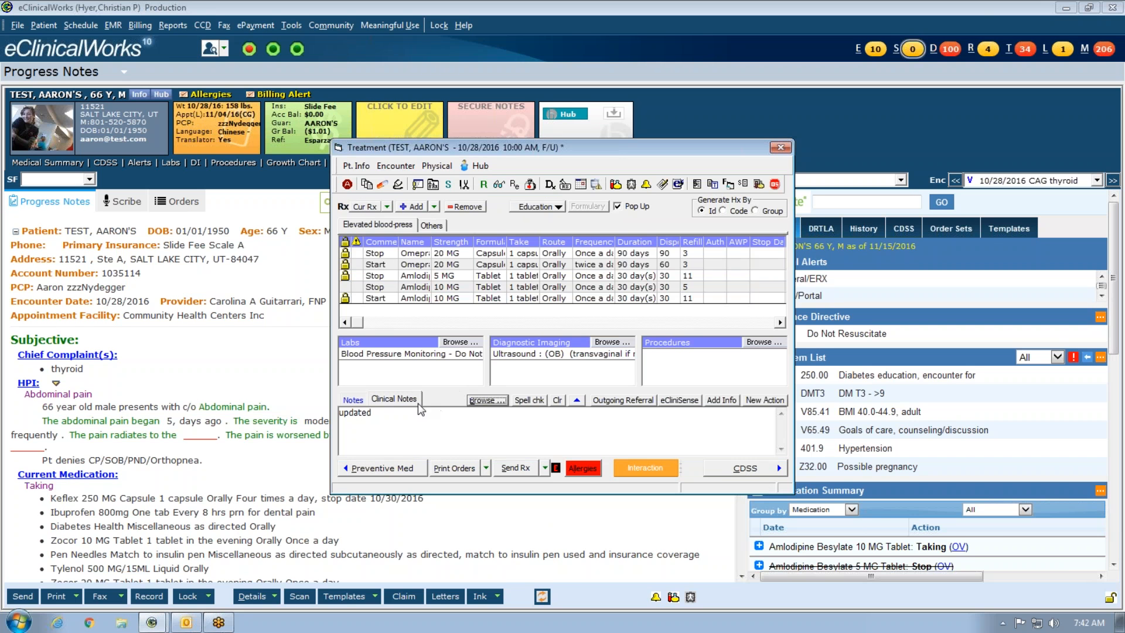
pyautogui.click(557, 400)
pyautogui.click(576, 360)
pyautogui.click(354, 400)
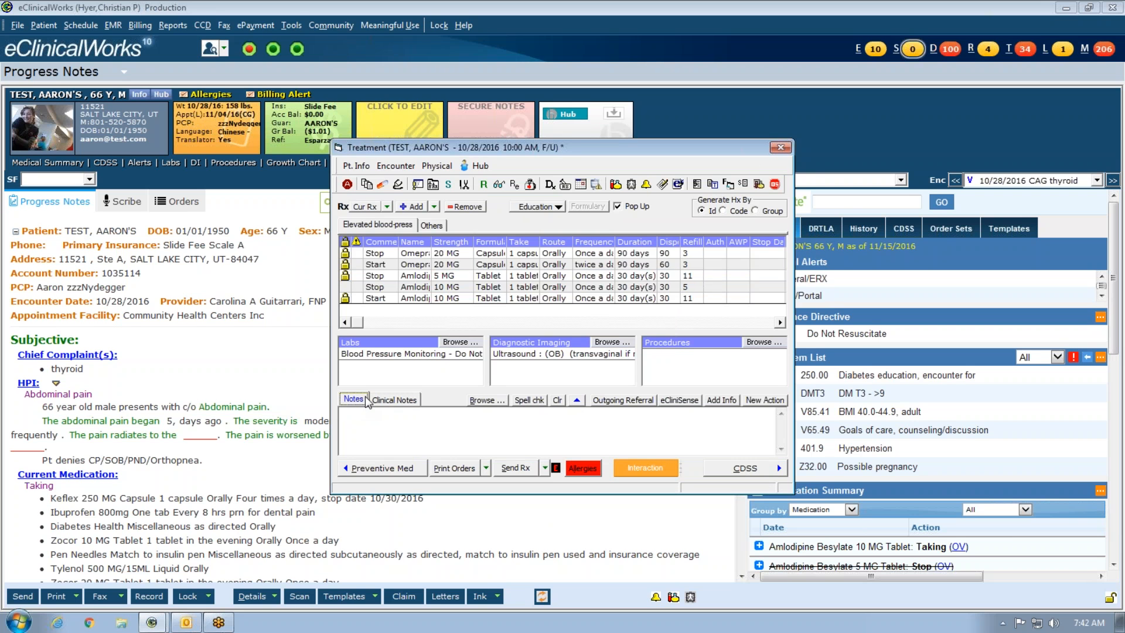
pyautogui.click(395, 400)
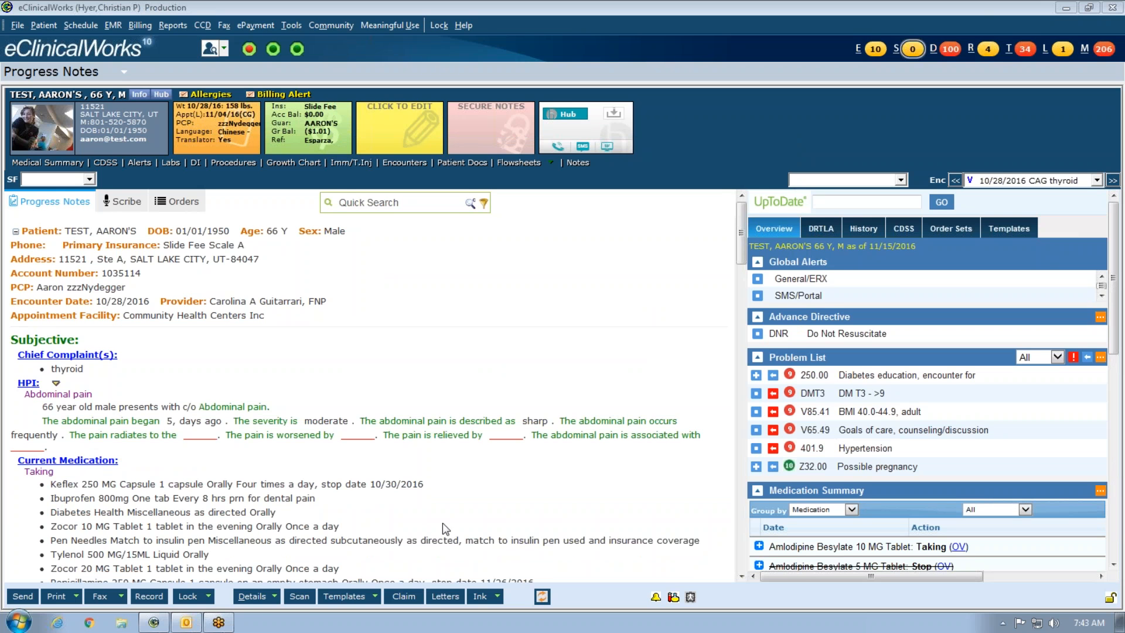
# - Open the treatment notes keyword picker, load the CW Well Woman Exam and CW_wart texts, then clear them
pyautogui.click(252, 597)
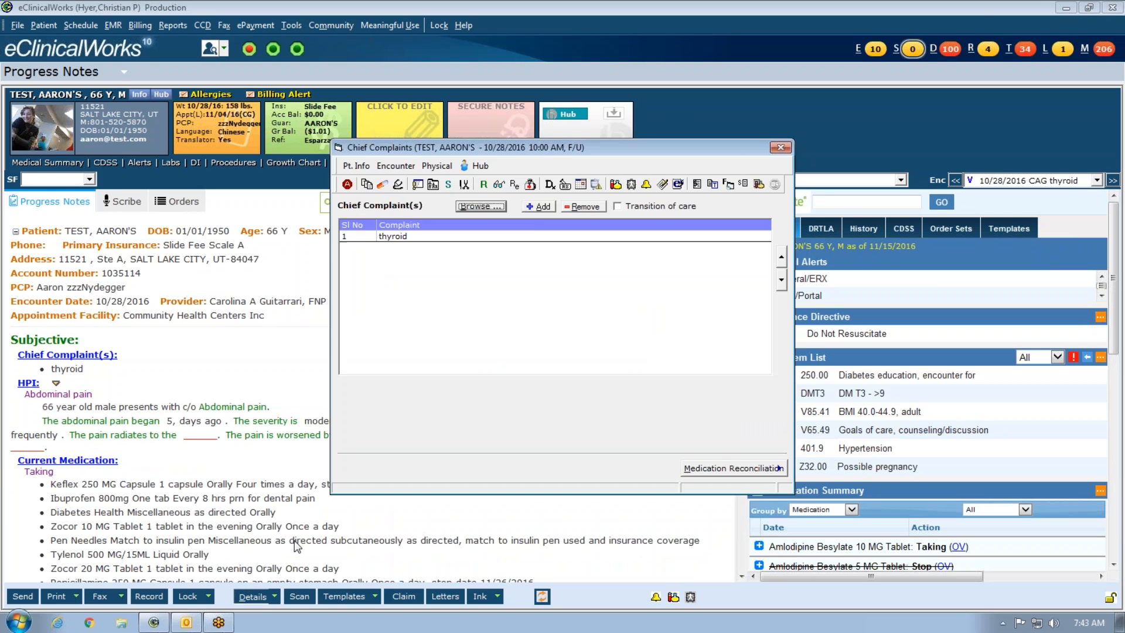
pyautogui.click(566, 184)
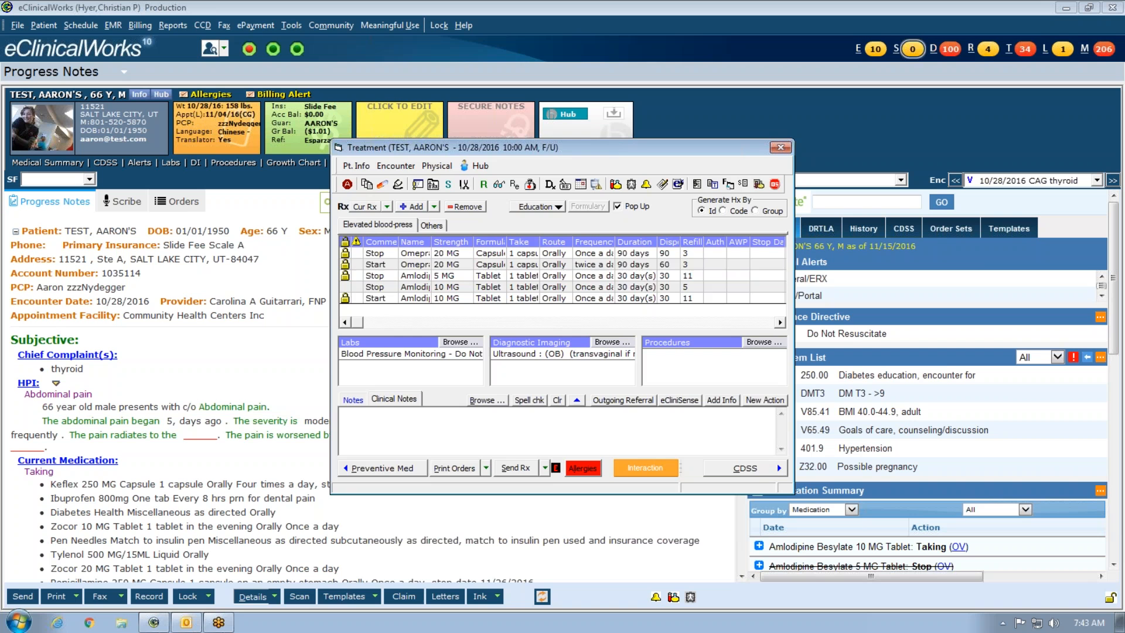
pyautogui.click(473, 402)
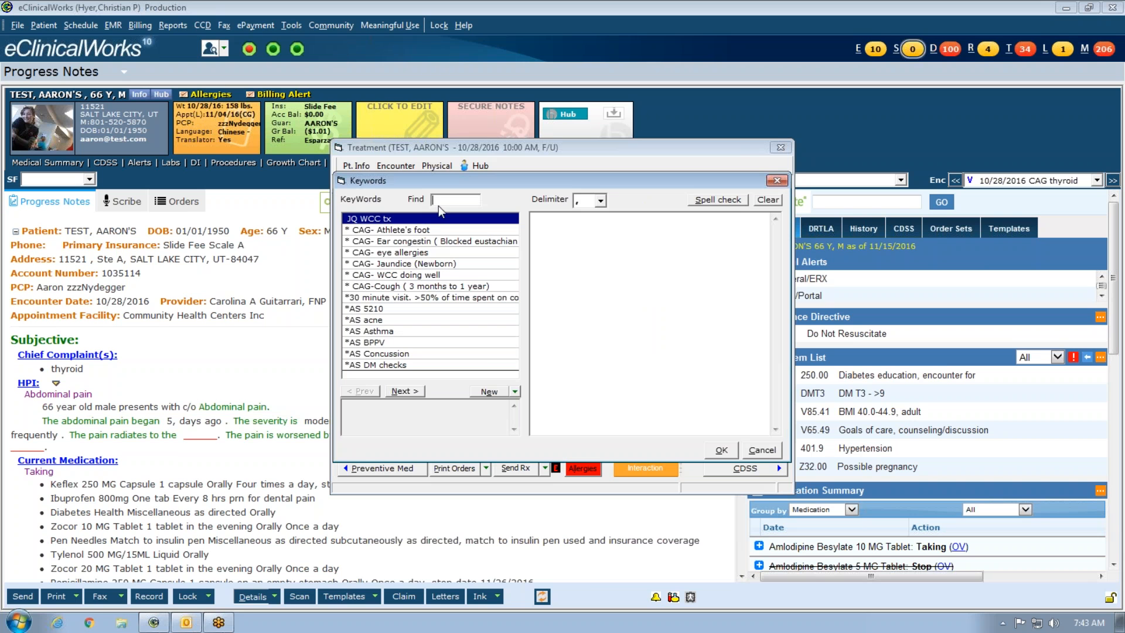
pyautogui.write('cw')
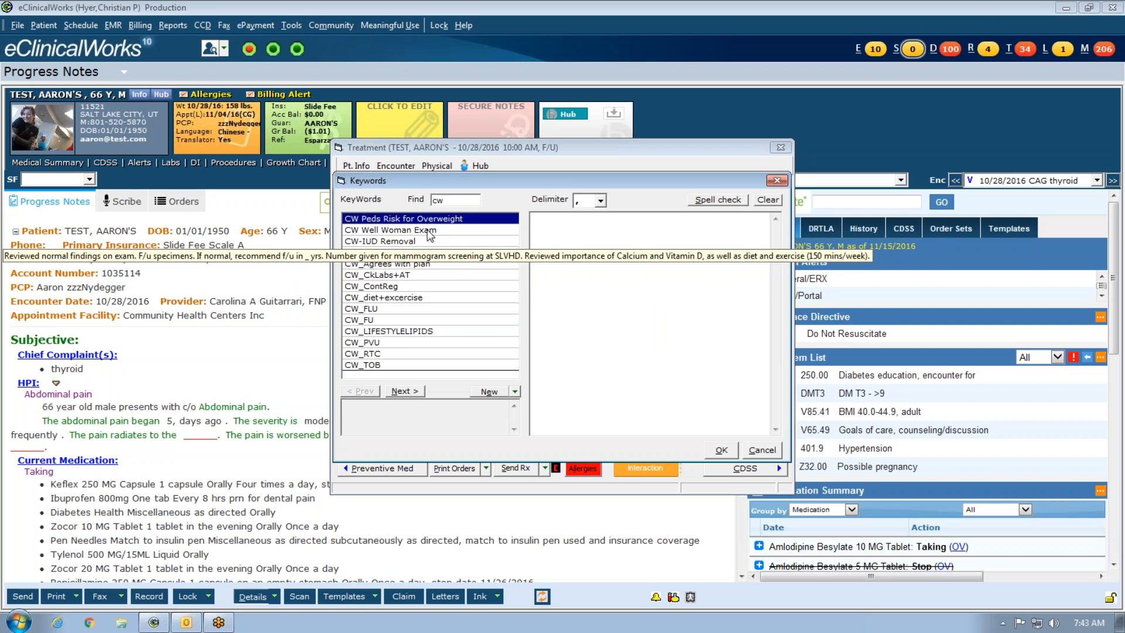
pyautogui.doubleClick(406, 230)
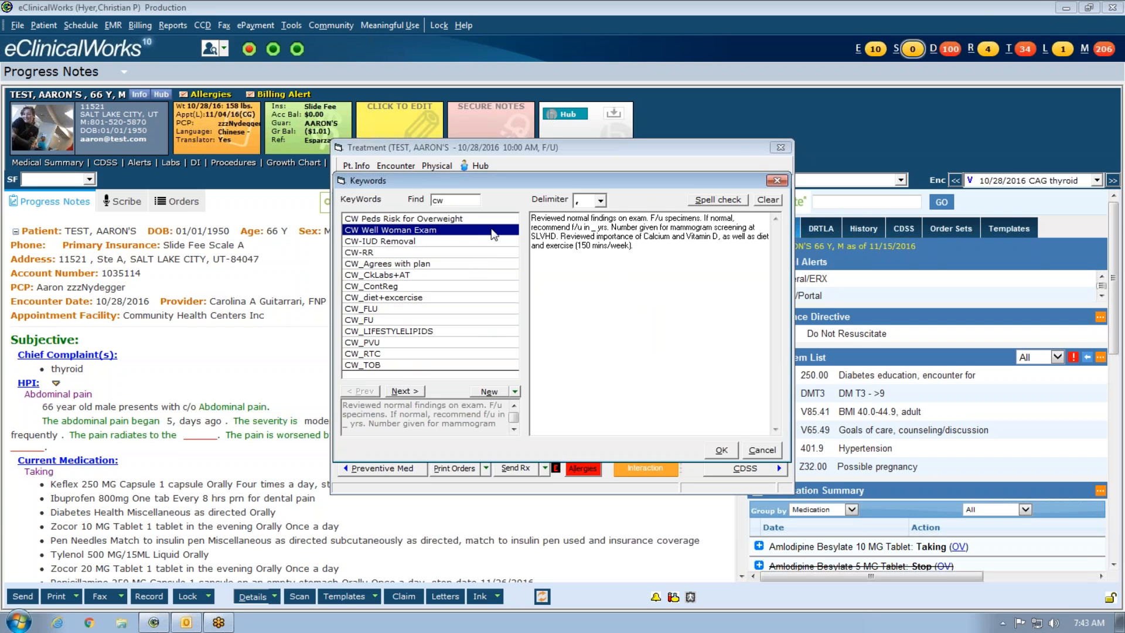
pyautogui.click(406, 391)
pyautogui.doubleClick(400, 220)
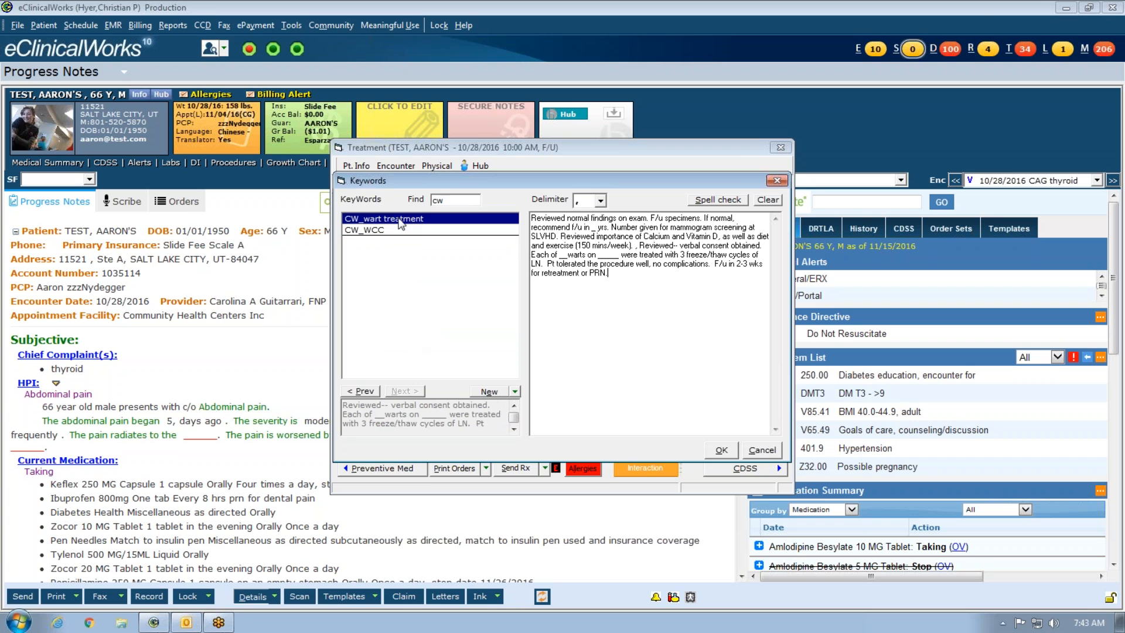
pyautogui.click(775, 201)
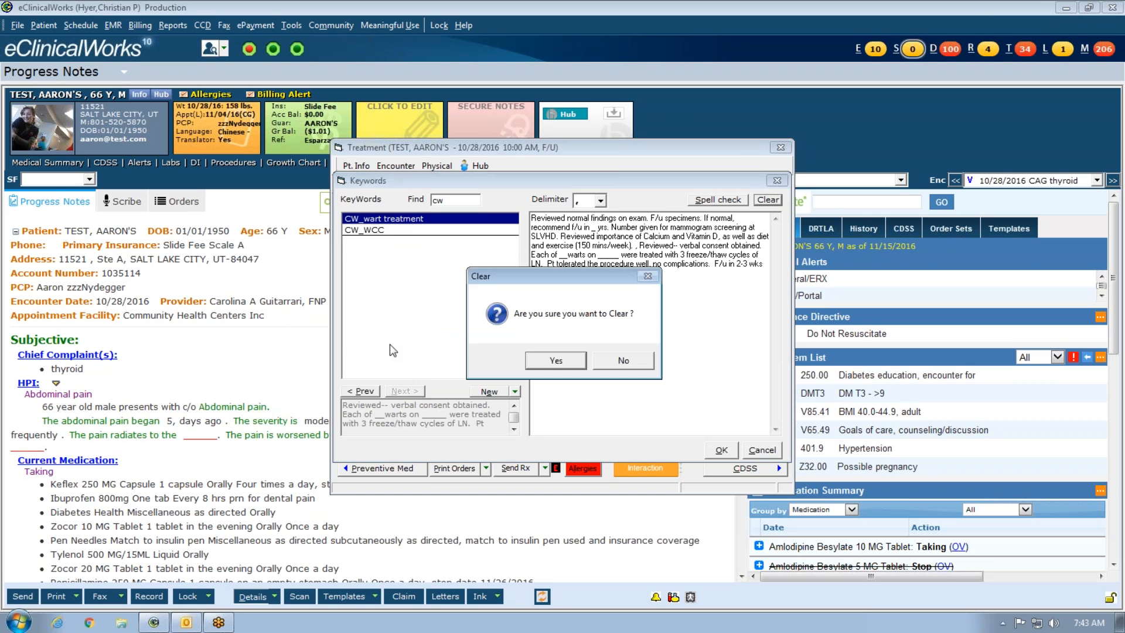
pyautogui.click(536, 364)
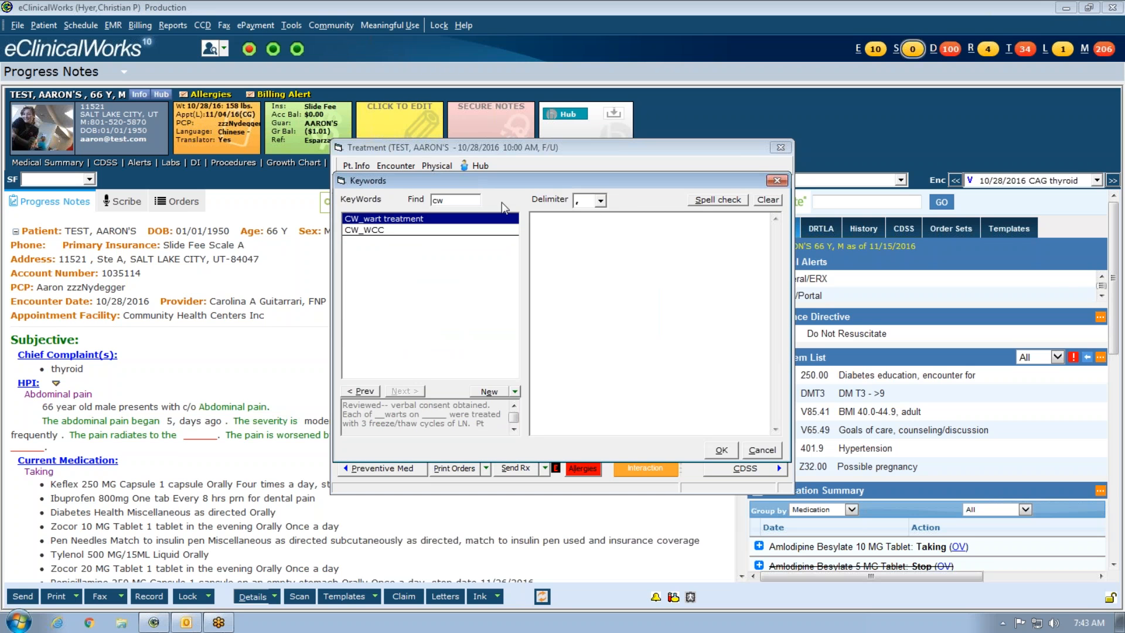
# - Search 'ch' and load the CH ADHD concern text, then search 'opi' and clear the text
pyautogui.doubleClick(438, 200)
pyautogui.write('ch')
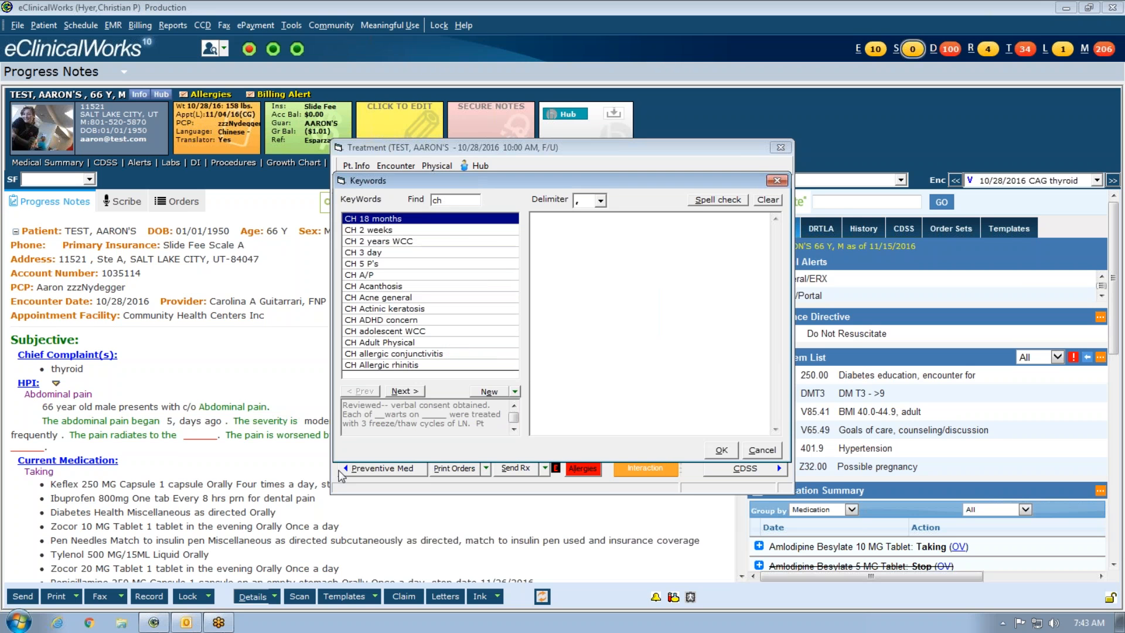
pyautogui.moveTo(415, 326)
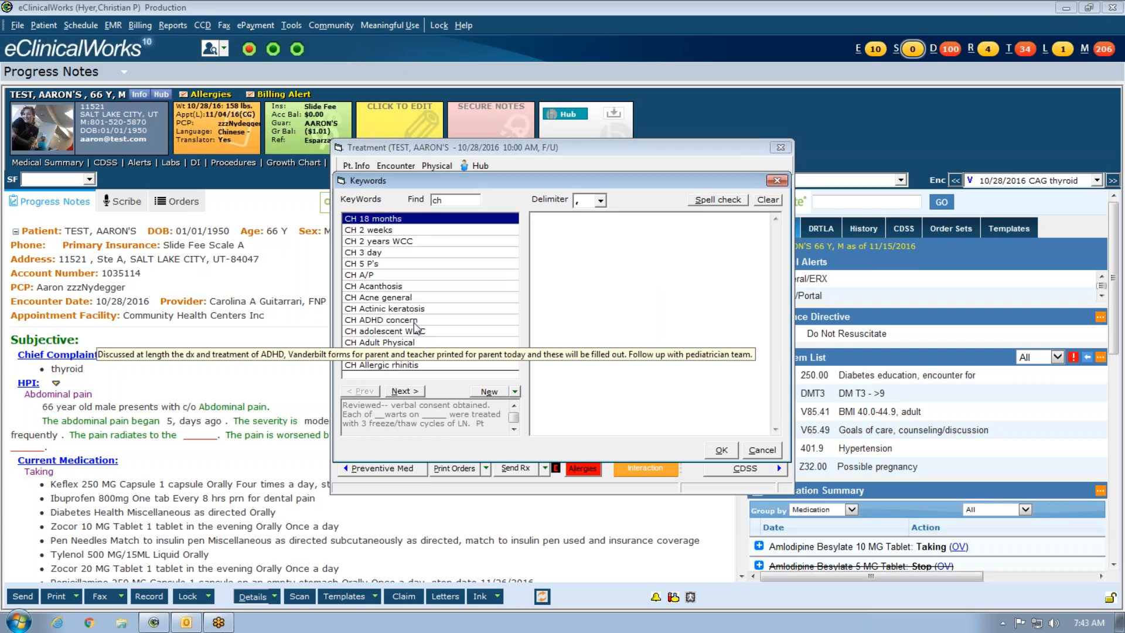
pyautogui.click(415, 321)
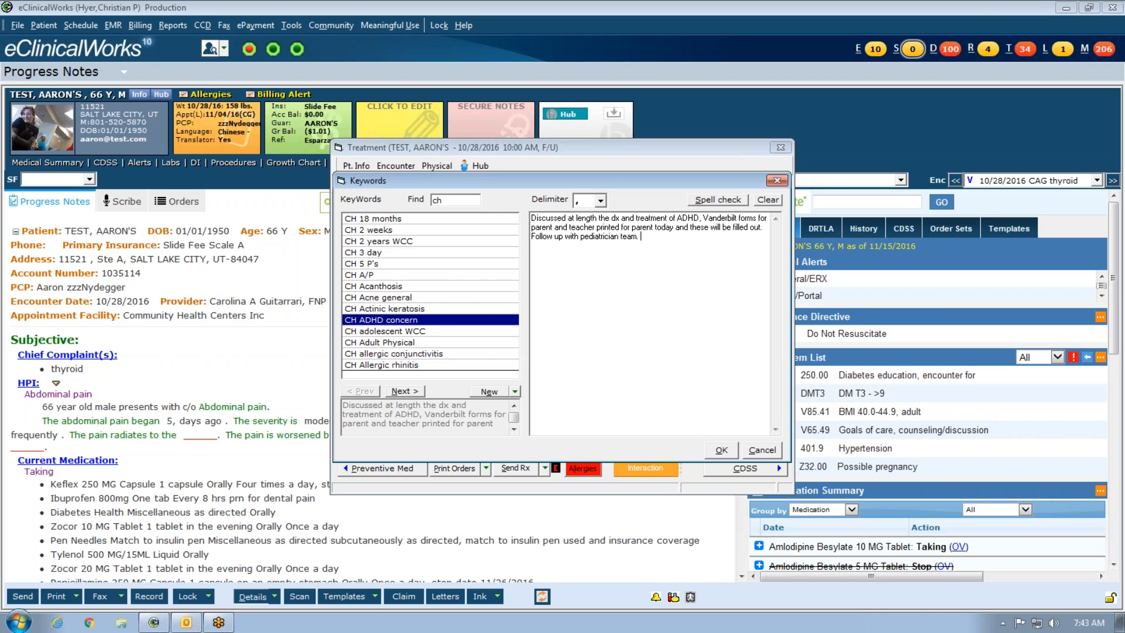
pyautogui.press('BackSpace')
pyautogui.press('BackSpace')
pyautogui.write('opi')
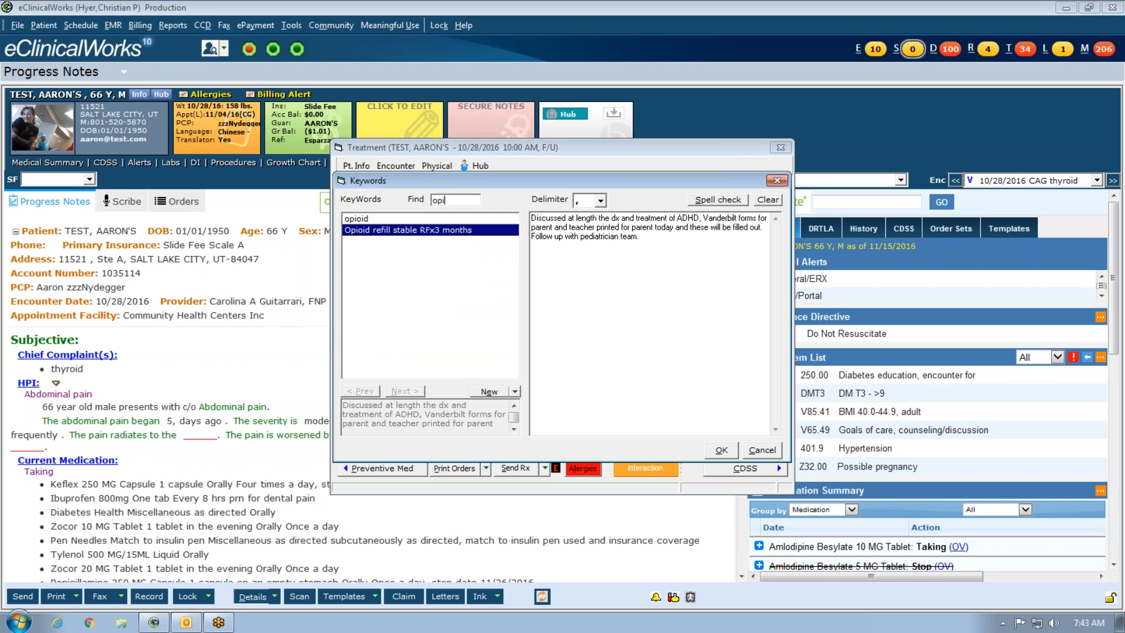
pyautogui.click(772, 202)
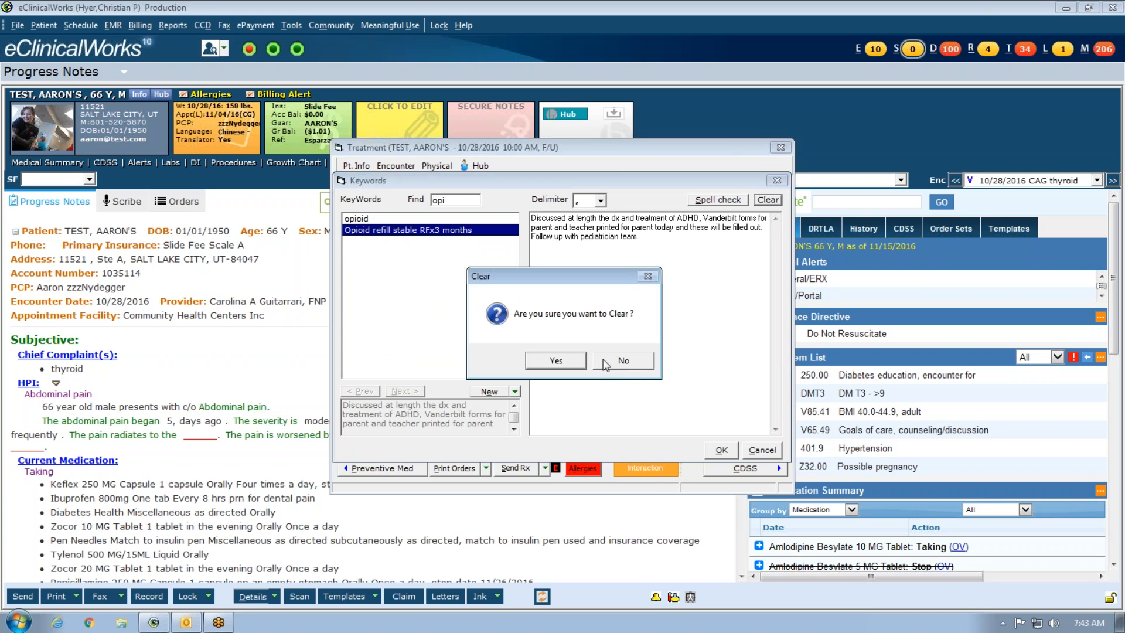
pyautogui.click(556, 360)
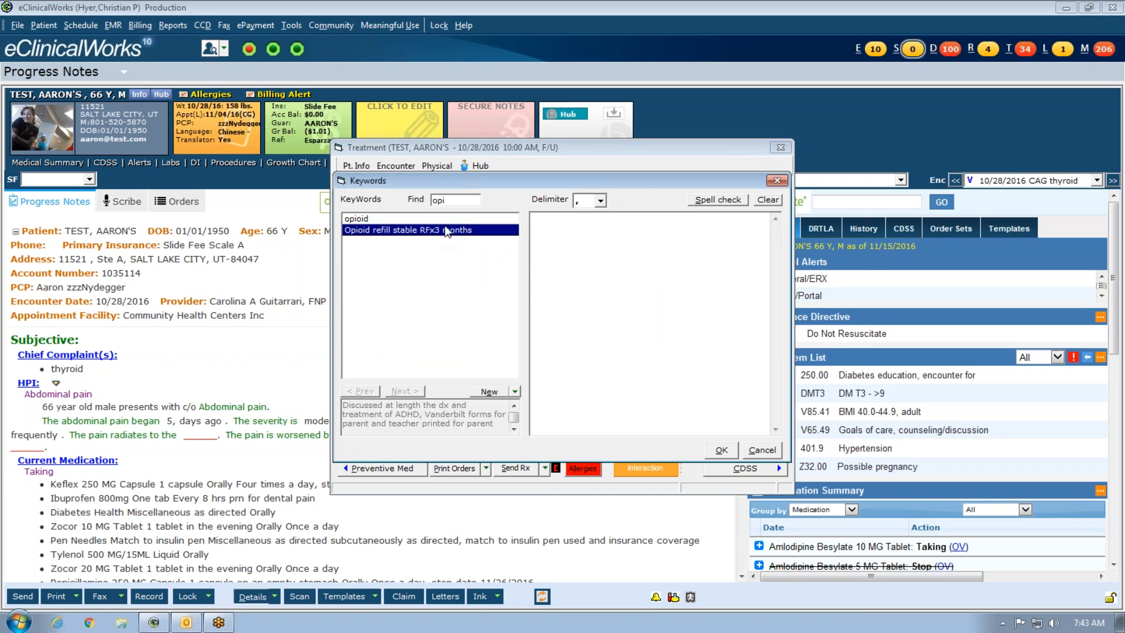
# - Load the opioid keyword text, clear it, and change the search to 'pr pel'
pyautogui.moveTo(456, 268)
pyautogui.click(450, 217)
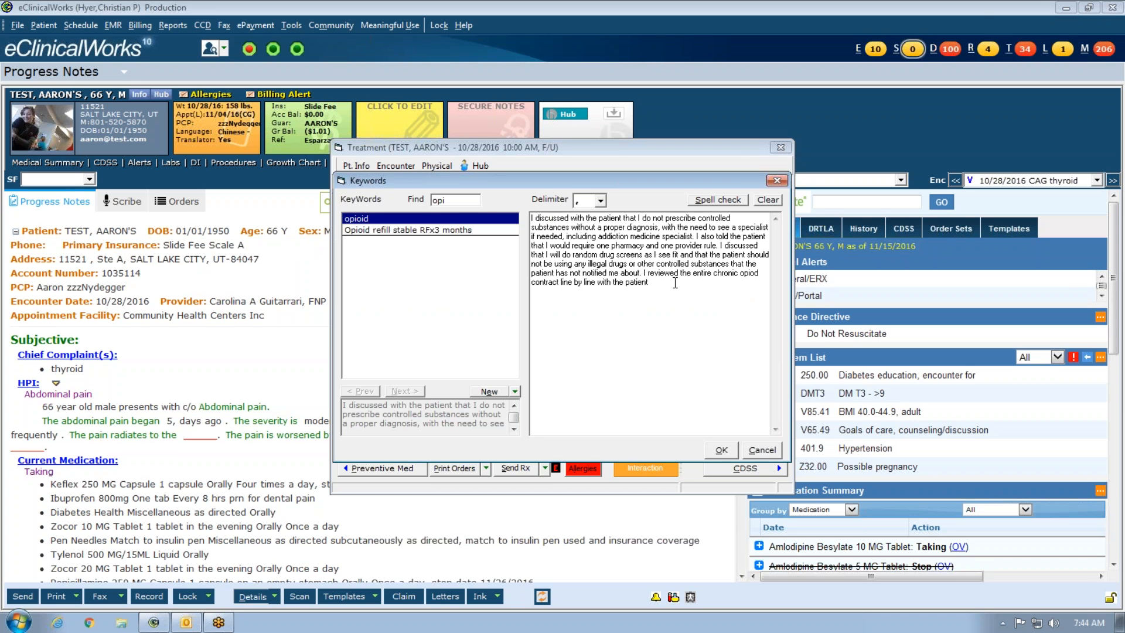
pyautogui.click(474, 200)
pyautogui.click(1116, 491)
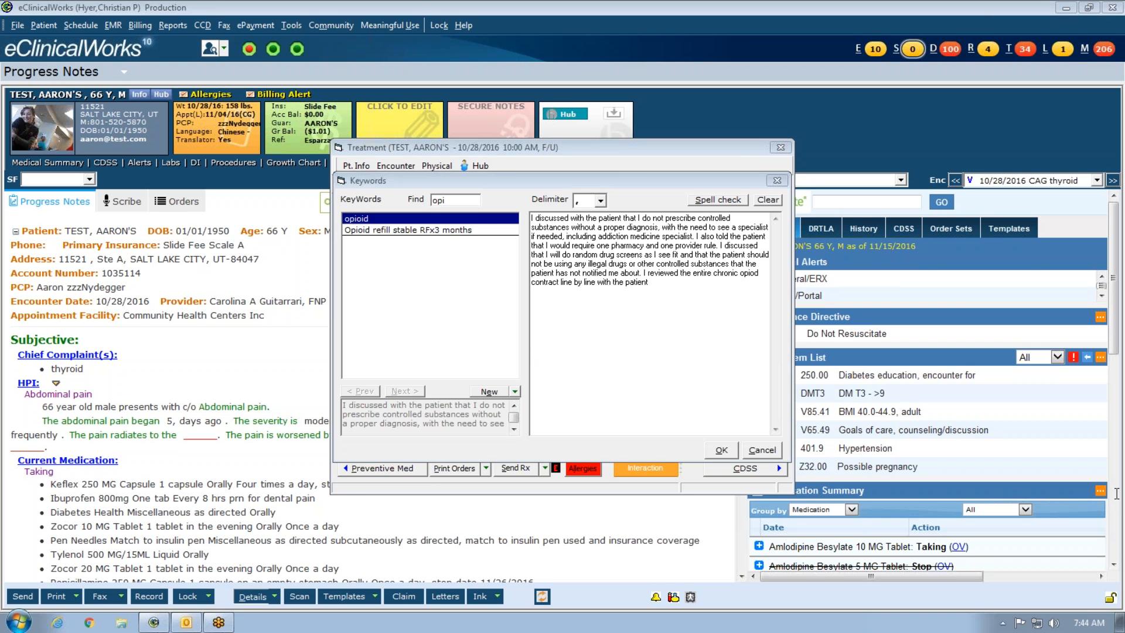
pyautogui.moveTo(467, 200); pyautogui.dragTo(290, 192)
pyautogui.click(767, 200)
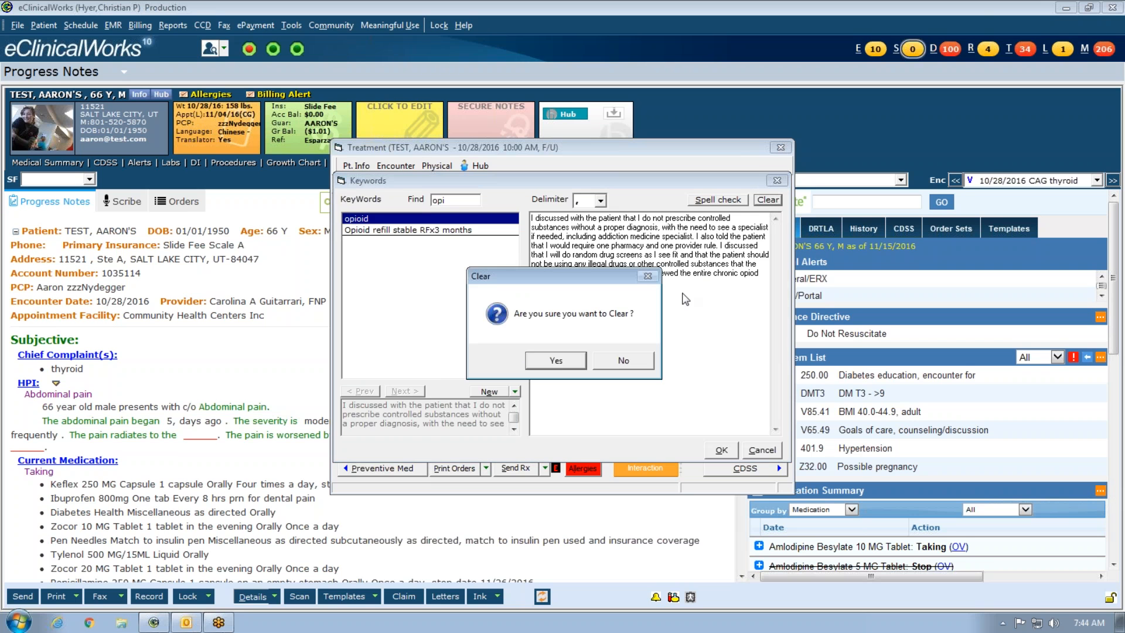
pyautogui.click(557, 360)
pyautogui.click(470, 201)
pyautogui.press('BackSpace')
pyautogui.press('BackSpace')
pyautogui.press('BackSpace')
pyautogui.write('p')
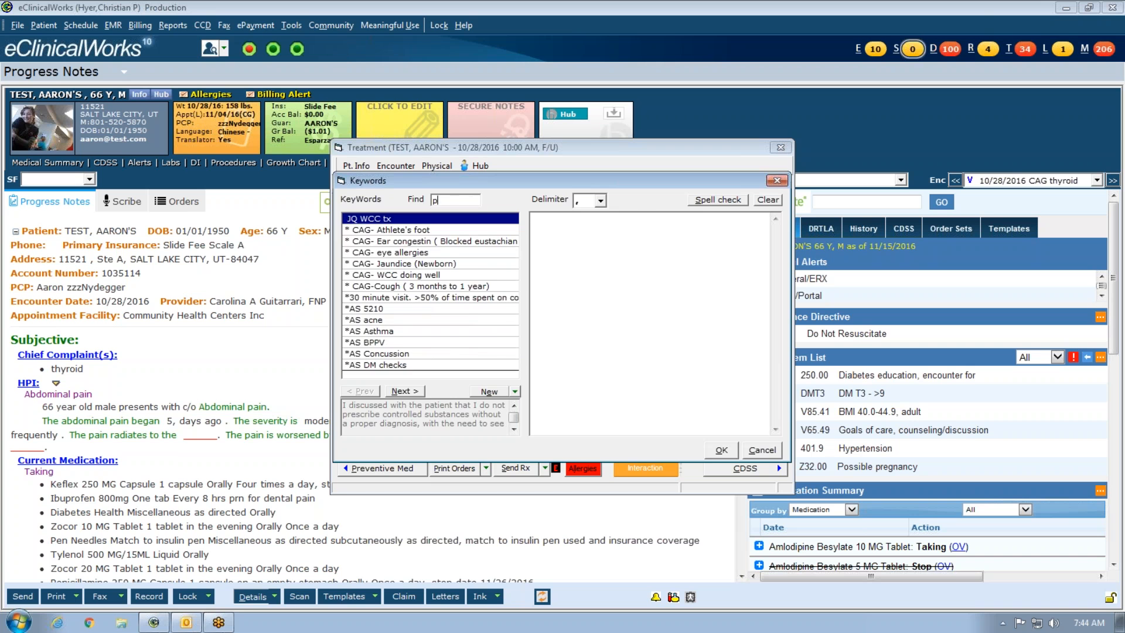
pyautogui.write('r pel')
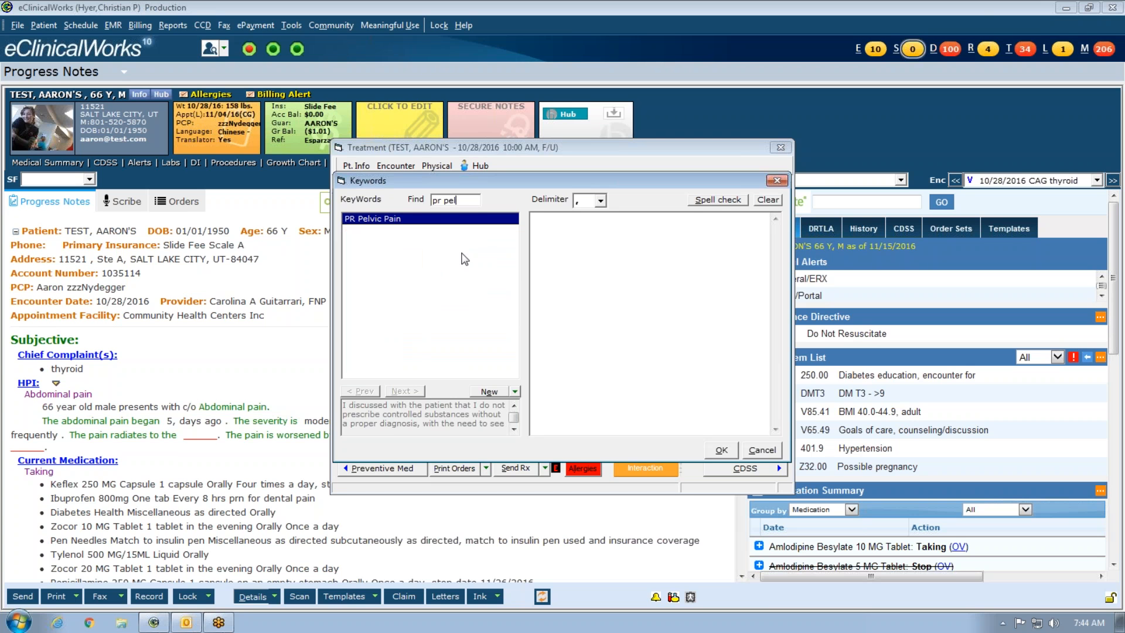
# - Load the PR Pelvic Pain keyword text and move the caret to its end
pyautogui.doubleClick(454, 220)
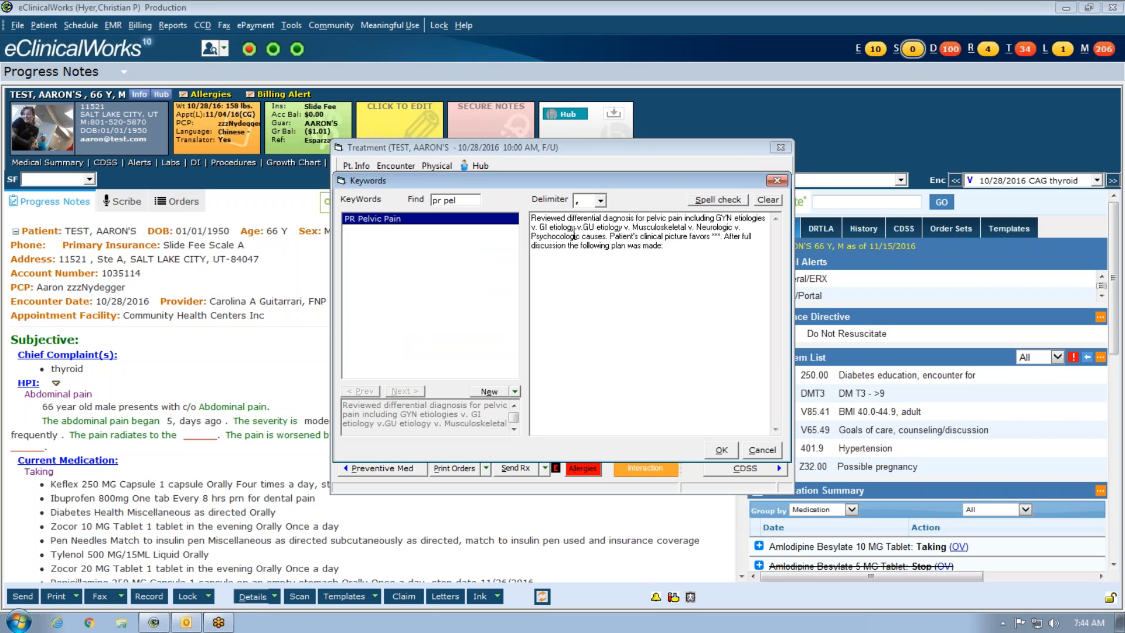
pyautogui.click(594, 276)
pyautogui.click(674, 251)
# - Search 'kd', clear the text, and load KD Birth Control (Combo OCP)
pyautogui.press('BackSpace')
pyautogui.press('BackSpace')
pyautogui.press('BackSpace')
pyautogui.press('BackSpace')
pyautogui.press('BackSpace')
pyautogui.press('BackSpace')
pyautogui.write('kd')
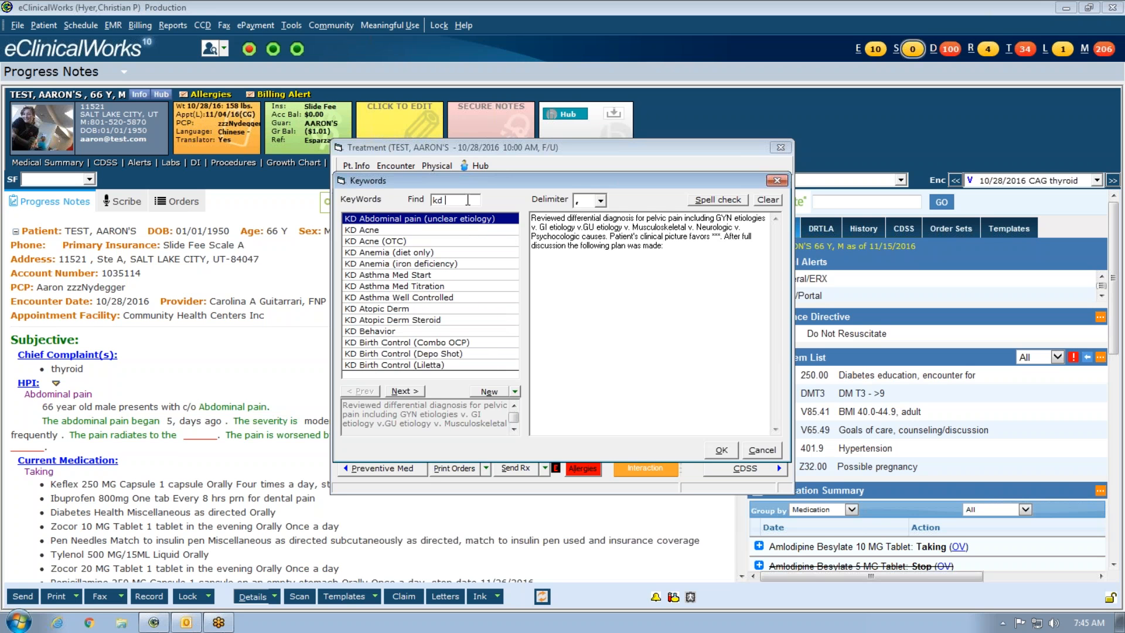
pyautogui.click(768, 200)
pyautogui.click(556, 361)
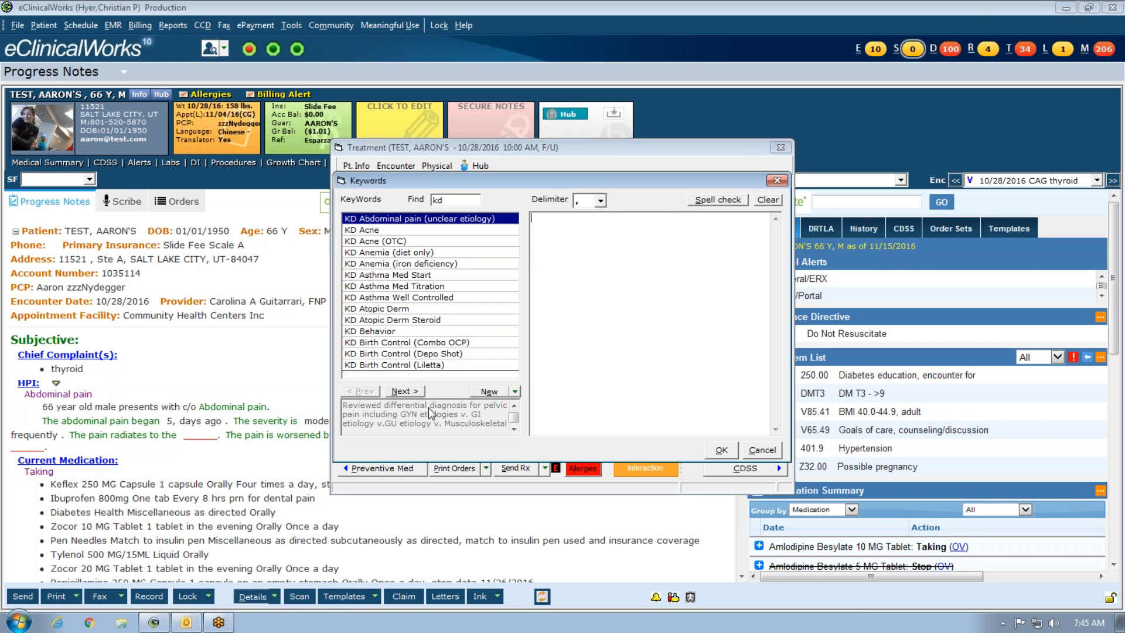
pyautogui.doubleClick(435, 344)
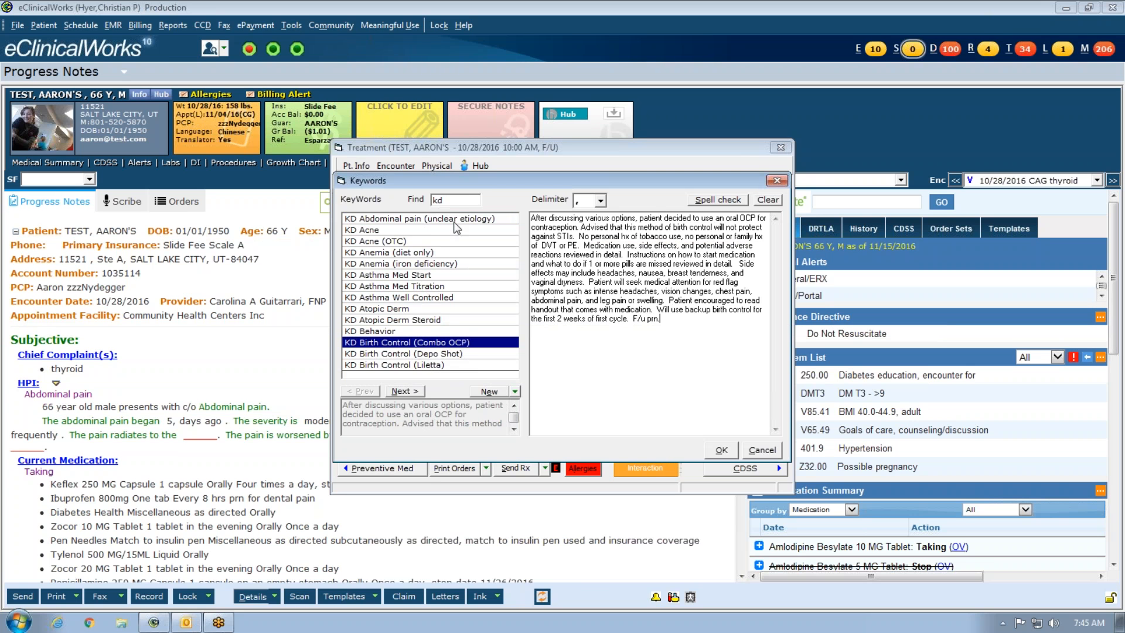
pyautogui.click(404, 391)
pyautogui.click(361, 391)
# - Empty the note, search 'insul', and insert the insulin self adjust instructions
pyautogui.press('BackSpace')
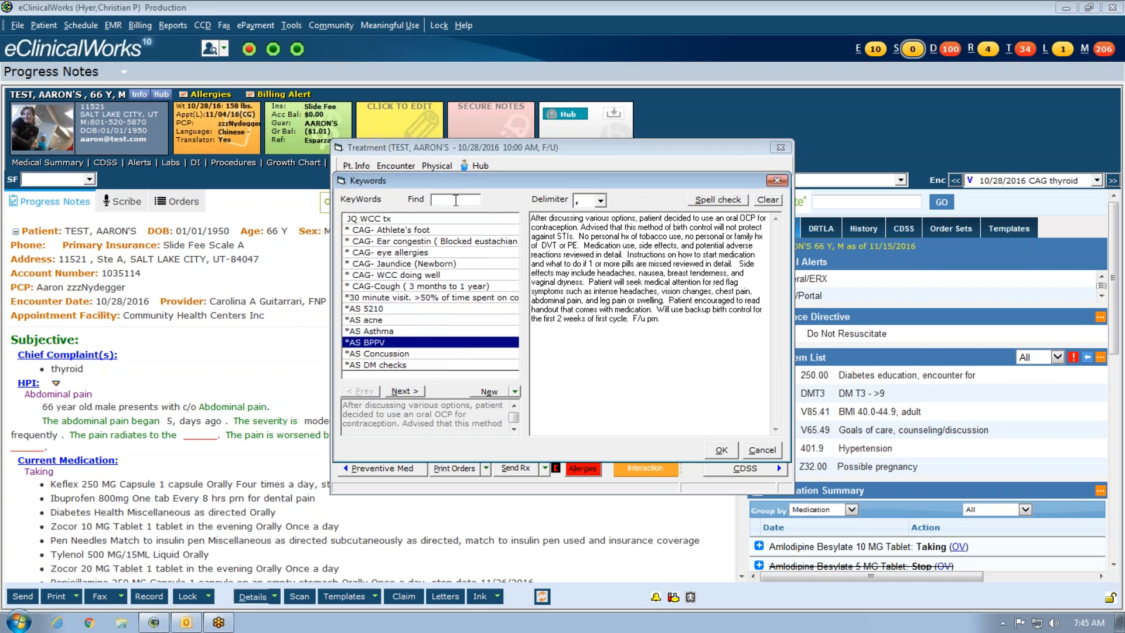
pyautogui.click(766, 203)
pyautogui.click(546, 384)
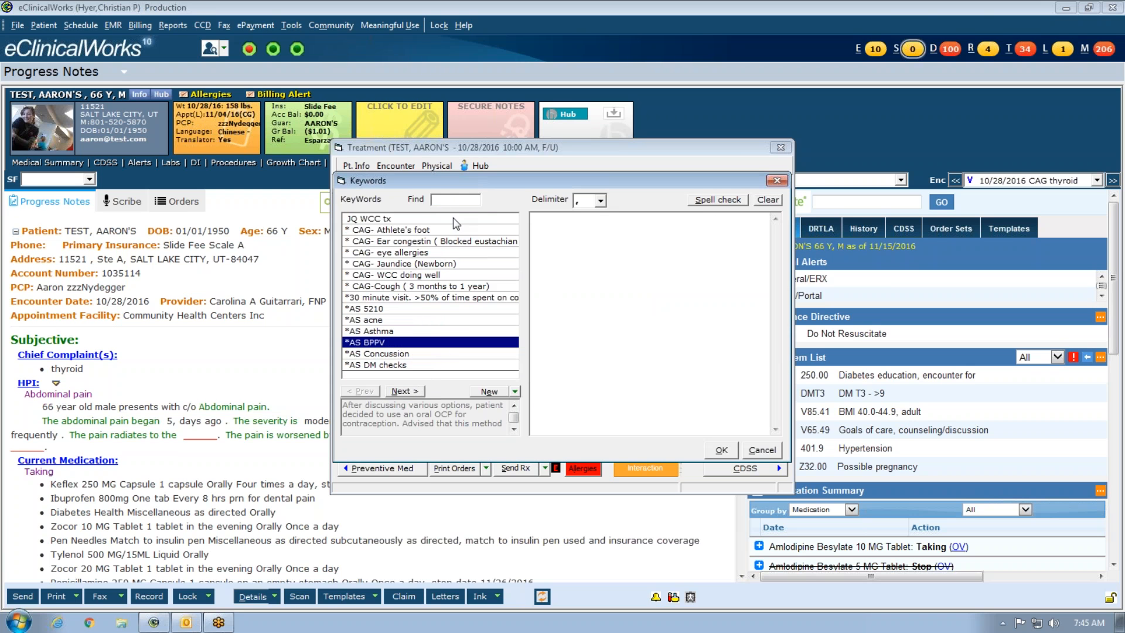
pyautogui.click(463, 202)
pyautogui.write('insul')
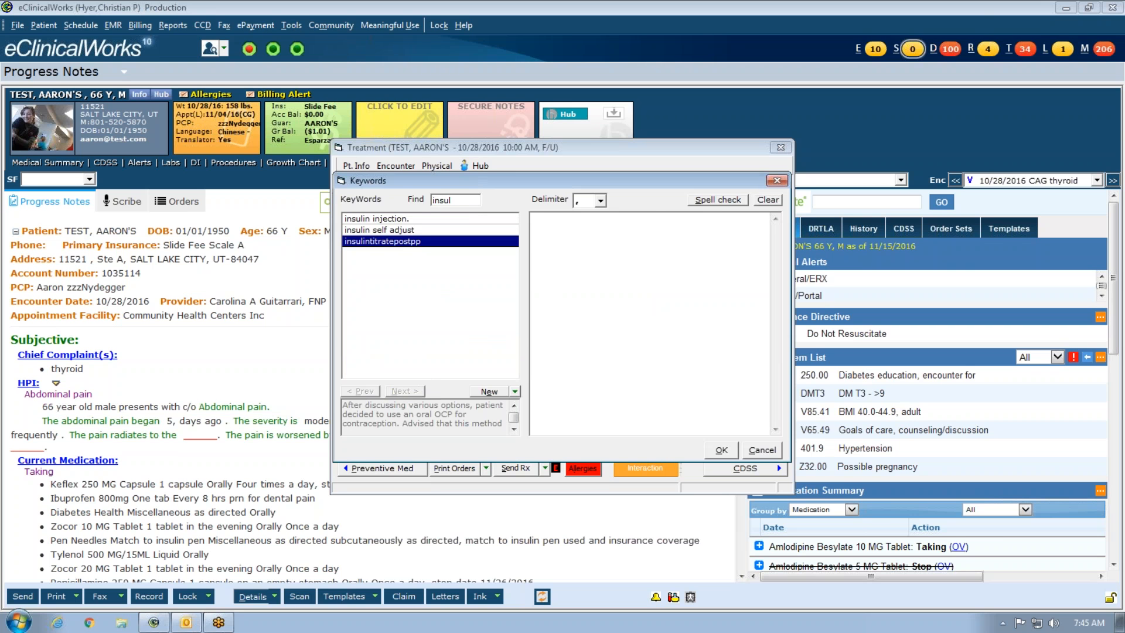
pyautogui.doubleClick(425, 231)
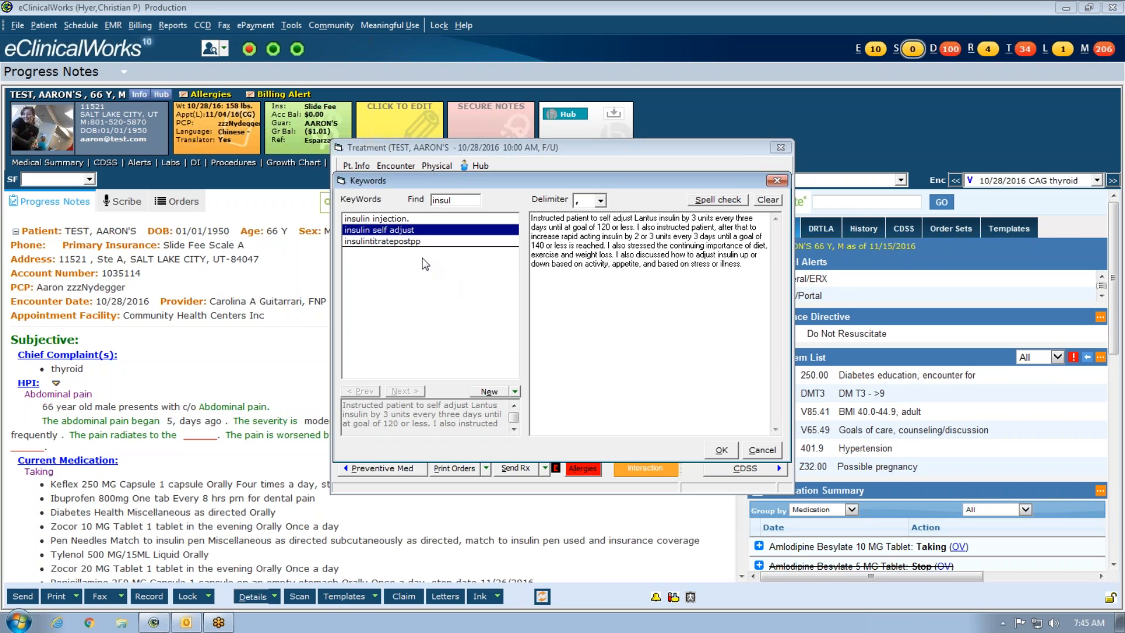
pyautogui.moveTo(412, 220)
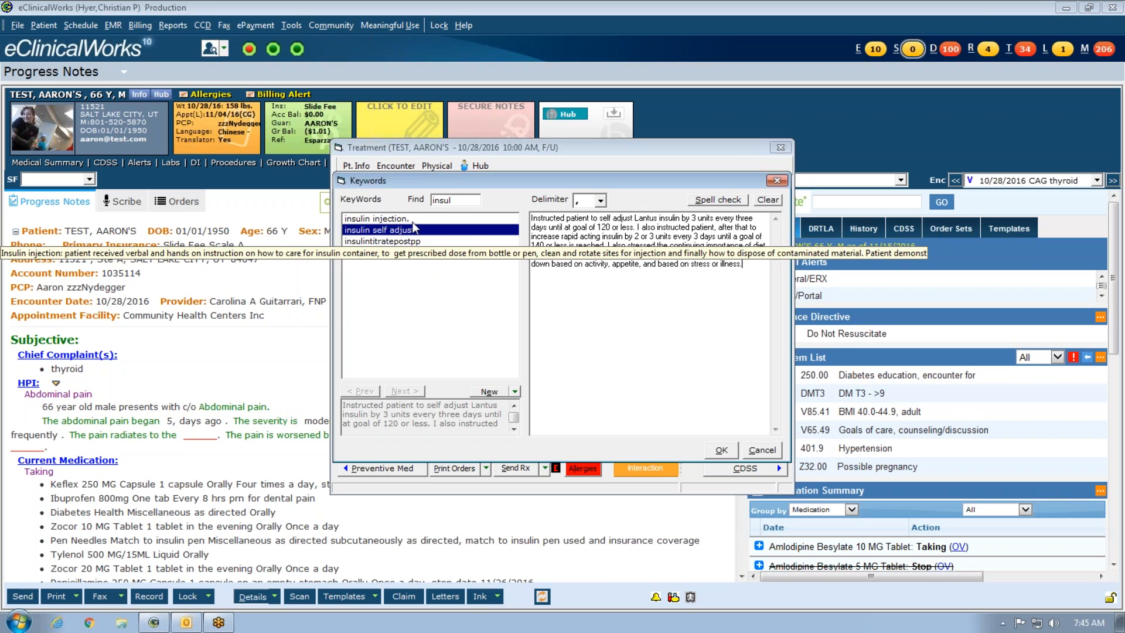
pyautogui.click(455, 200)
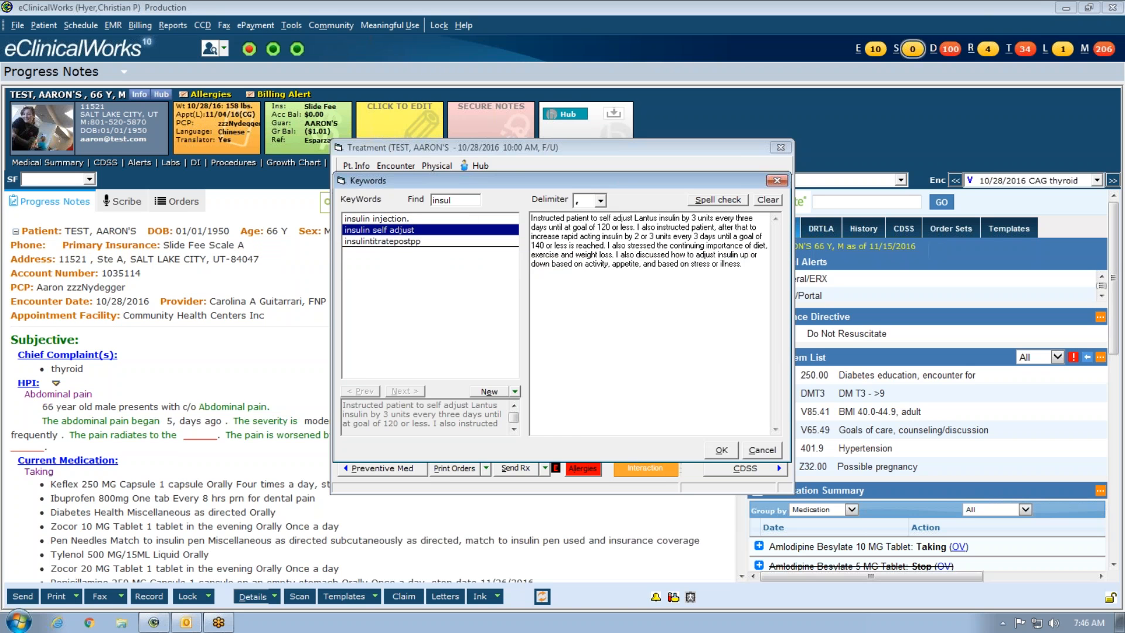
pyautogui.press('BackSpace')
pyautogui.press('BackSpace')
pyautogui.press('BackSpace')
pyautogui.press('BackSpace')
pyautogui.press('BackSpace')
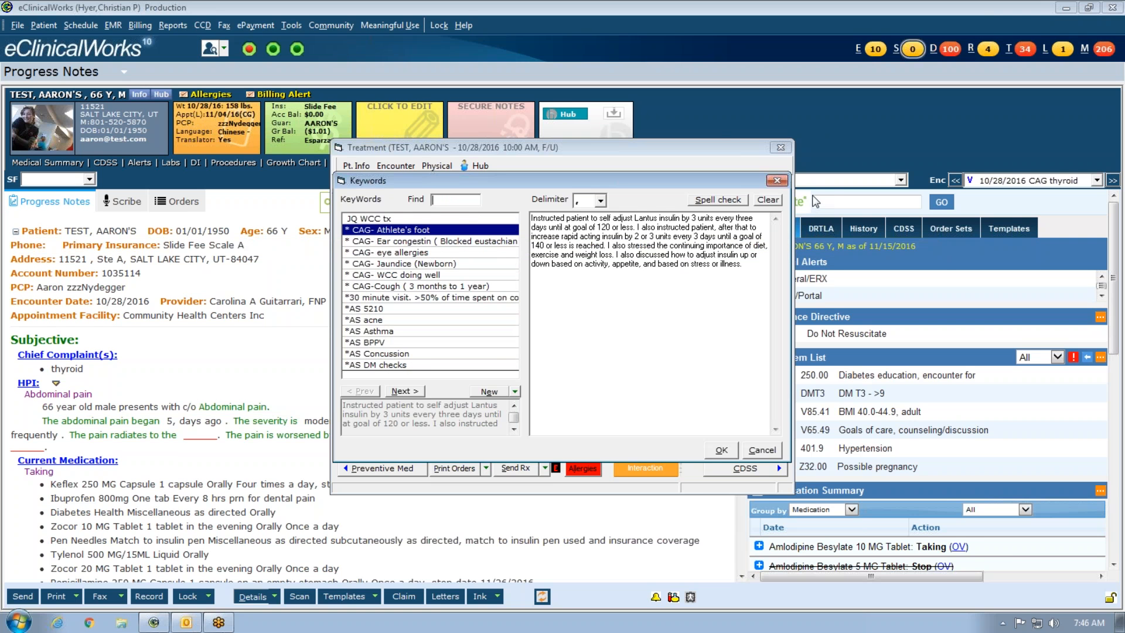
# - Empty the note, add CH Dehydration Precautions ('ch de') and CH Respiratory Precautions ('ch res'), then request Clear
pyautogui.click(779, 203)
pyautogui.click(540, 365)
pyautogui.write('ch de')
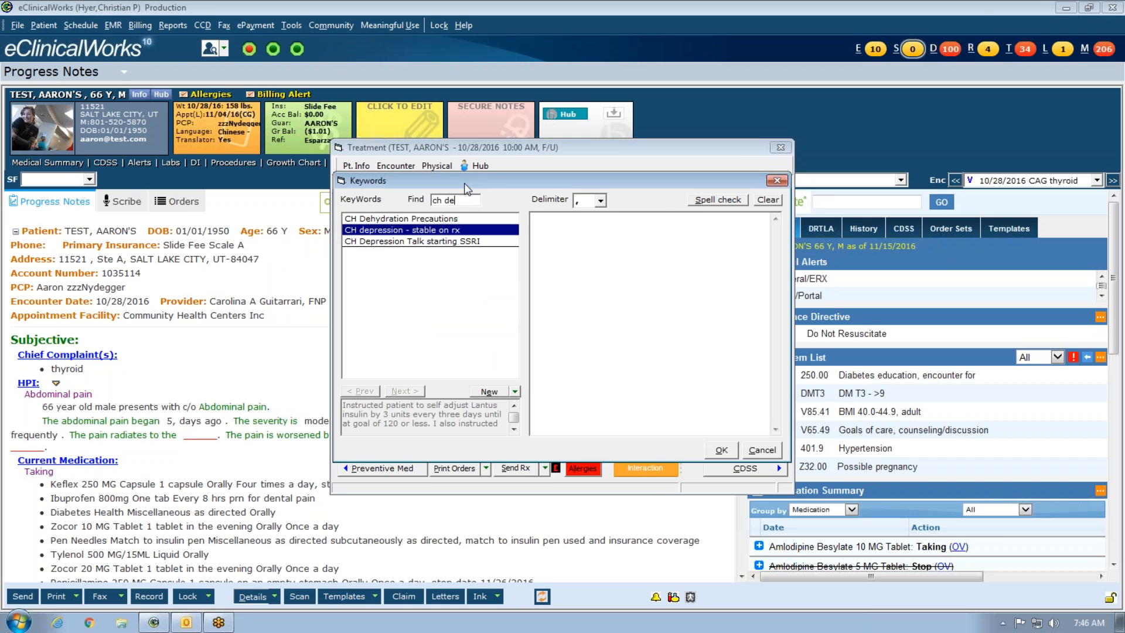
pyautogui.click(463, 219)
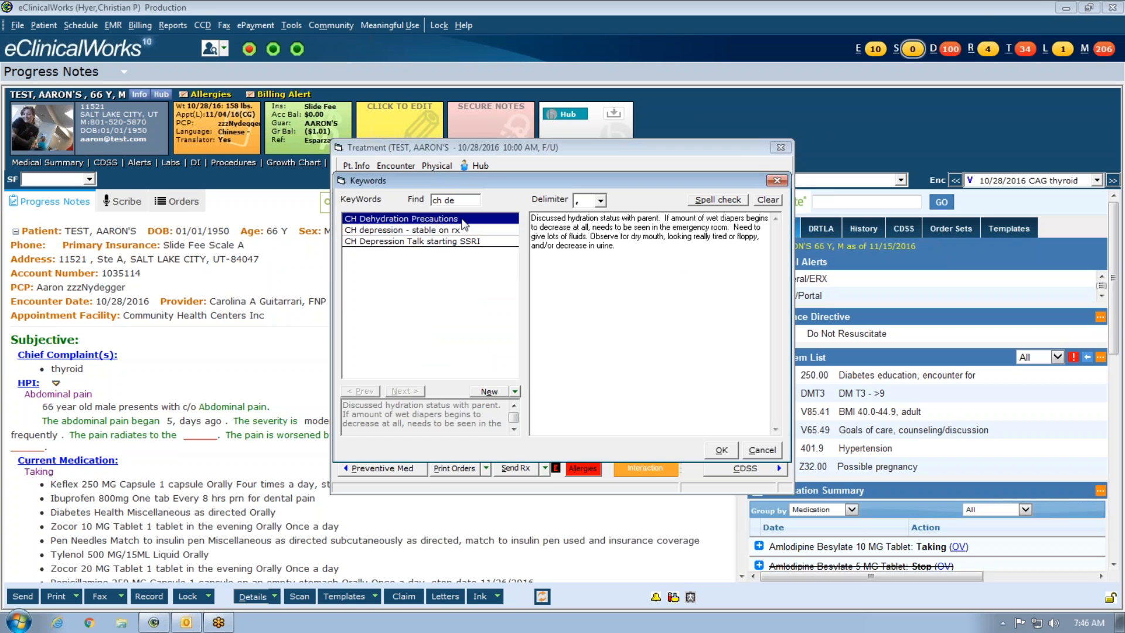
pyautogui.press('BackSpace')
pyautogui.write('r')
pyautogui.press('BackSpace')
pyautogui.press('BackSpace')
pyautogui.write('res')
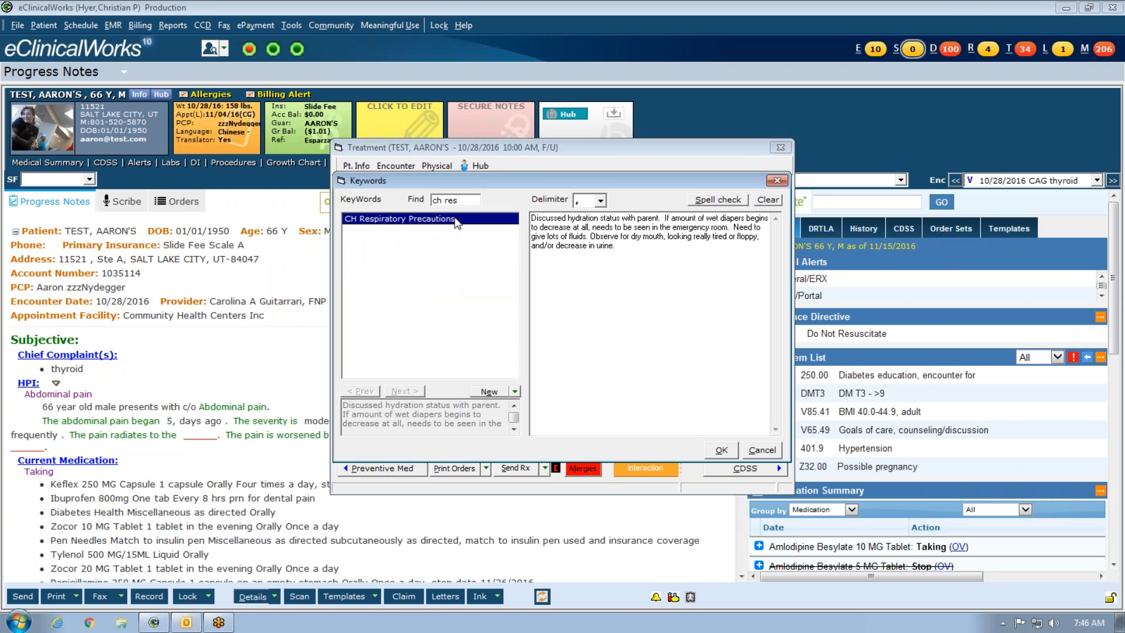
pyautogui.click(456, 219)
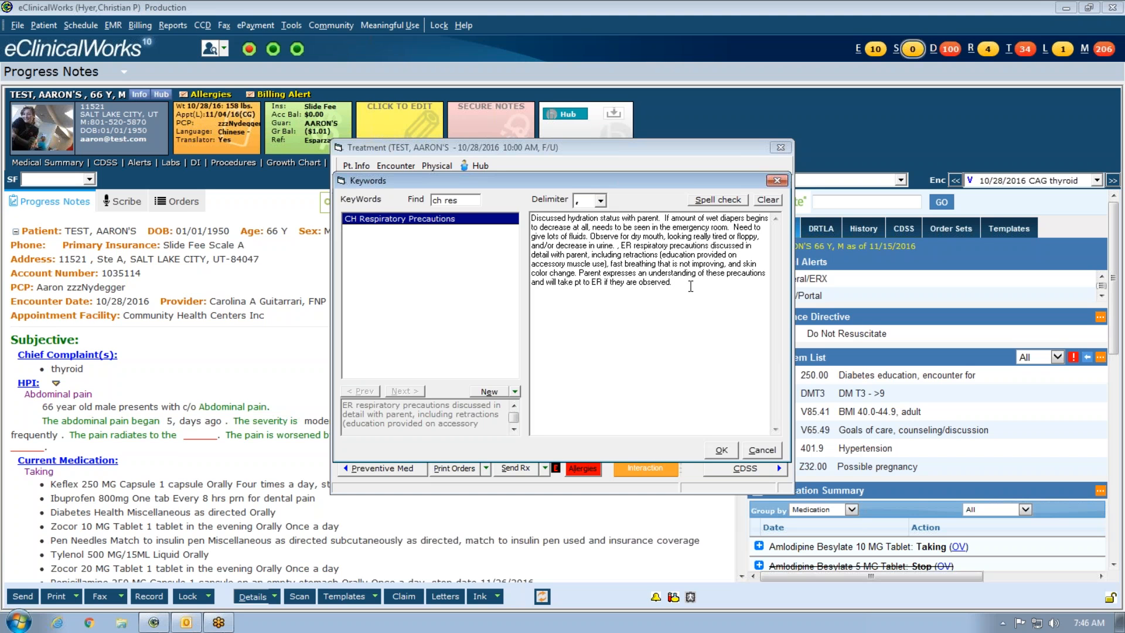
pyautogui.click(768, 201)
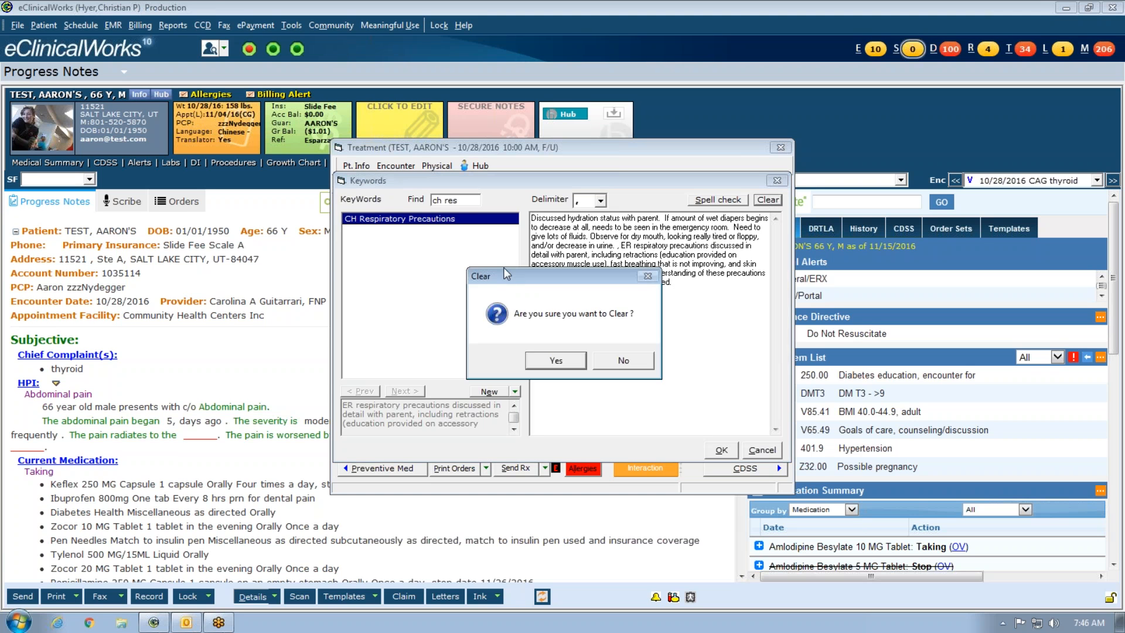
# - Confirm the clear, search 'ch che', and insert both CH chest pain precaution texts
pyautogui.click(559, 366)
pyautogui.press('BackSpace')
pyautogui.press('BackSpace')
pyautogui.press('BackSpace')
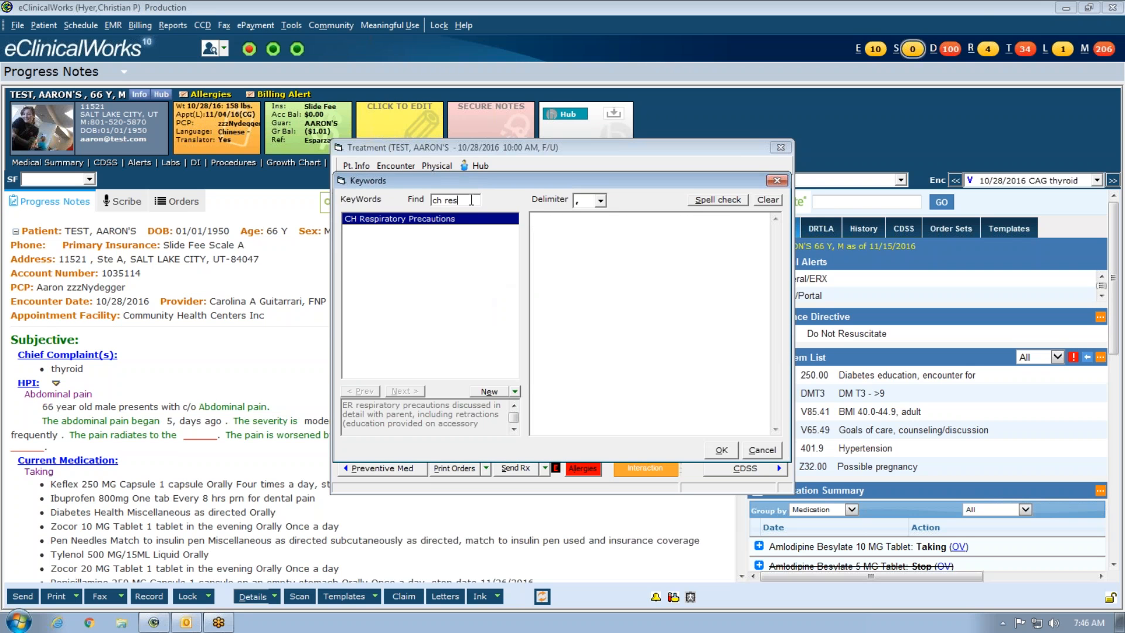
pyautogui.write('che')
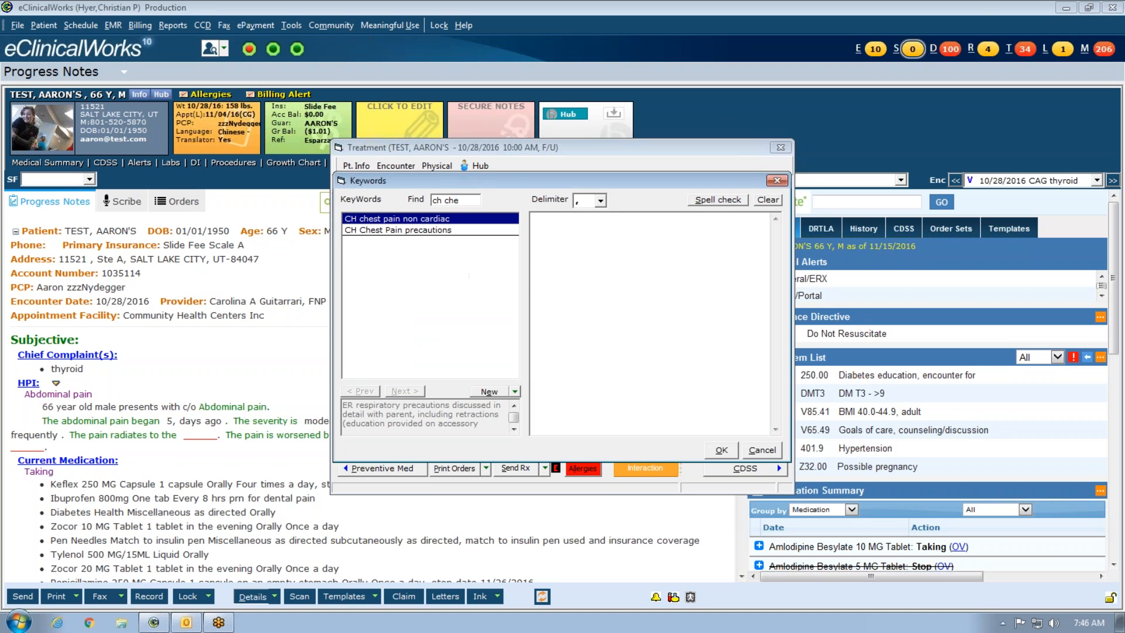
pyautogui.doubleClick(429, 219)
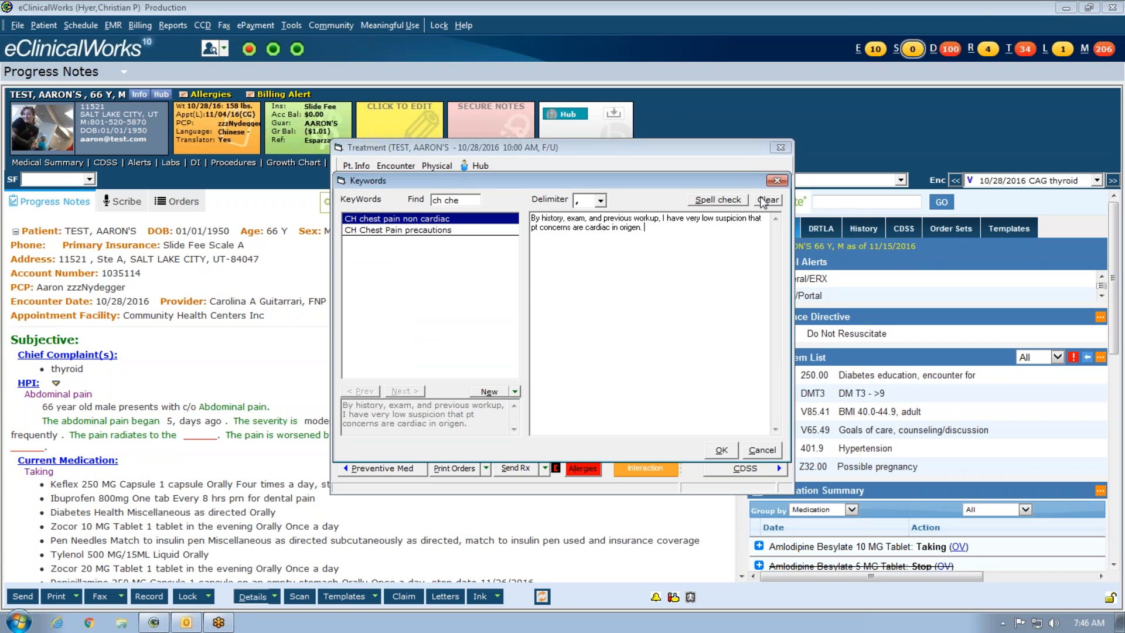
pyautogui.doubleClick(375, 230)
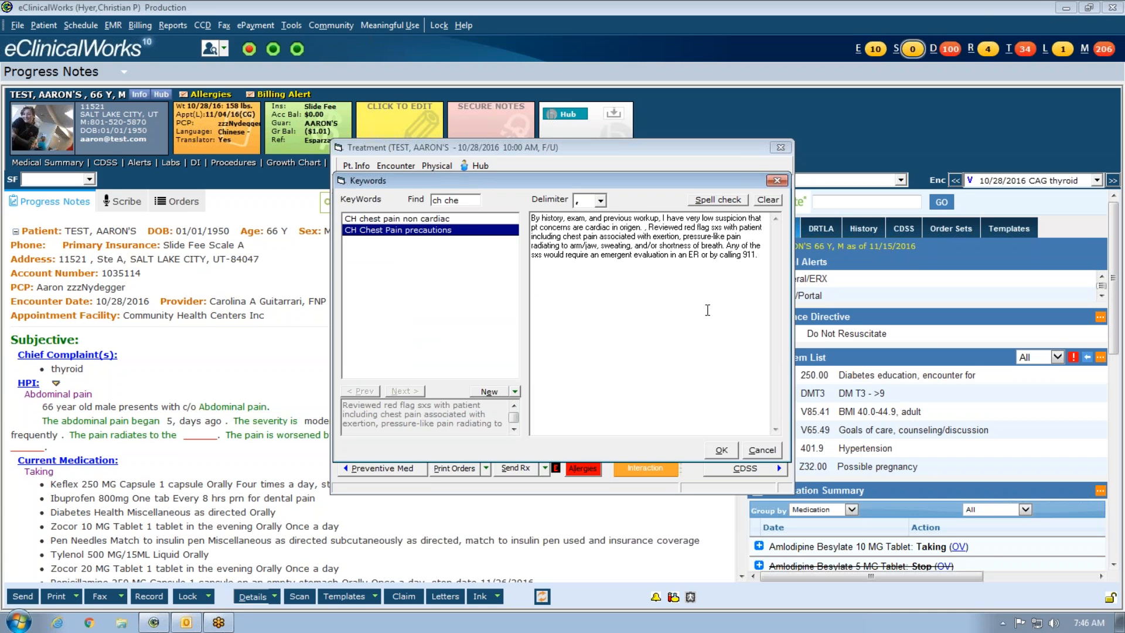
# - Search 'ch head', add CH headache precautions, then select all and clear the note
pyautogui.click(475, 200)
pyautogui.press('BackSpace')
pyautogui.press('BackSpace')
pyautogui.press('BackSpace')
pyautogui.write('head')
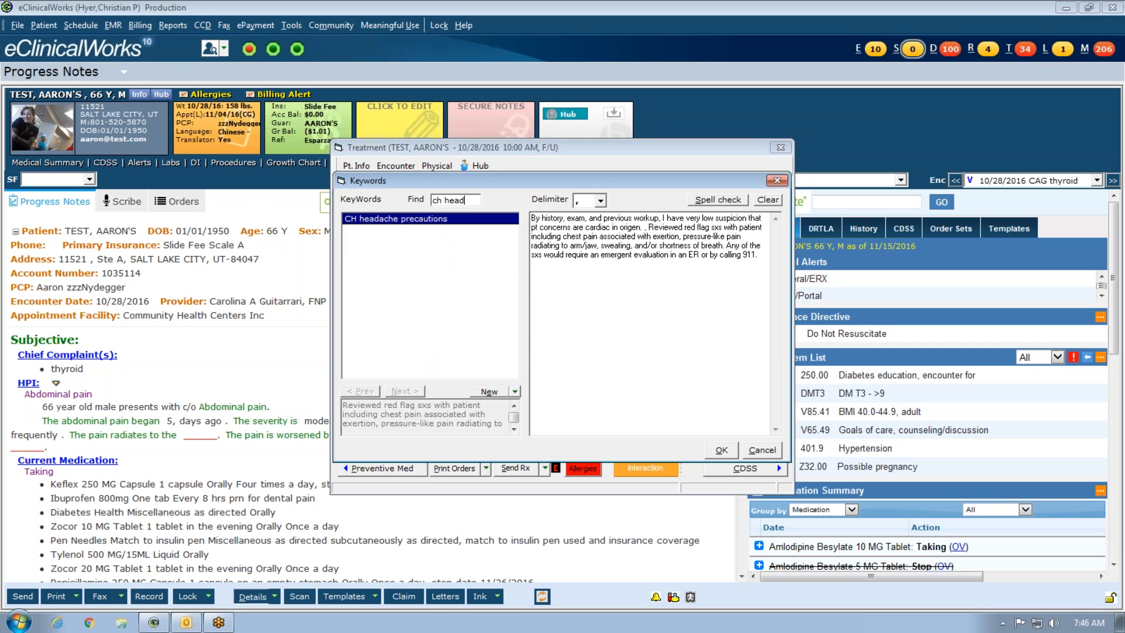
pyautogui.click(441, 220)
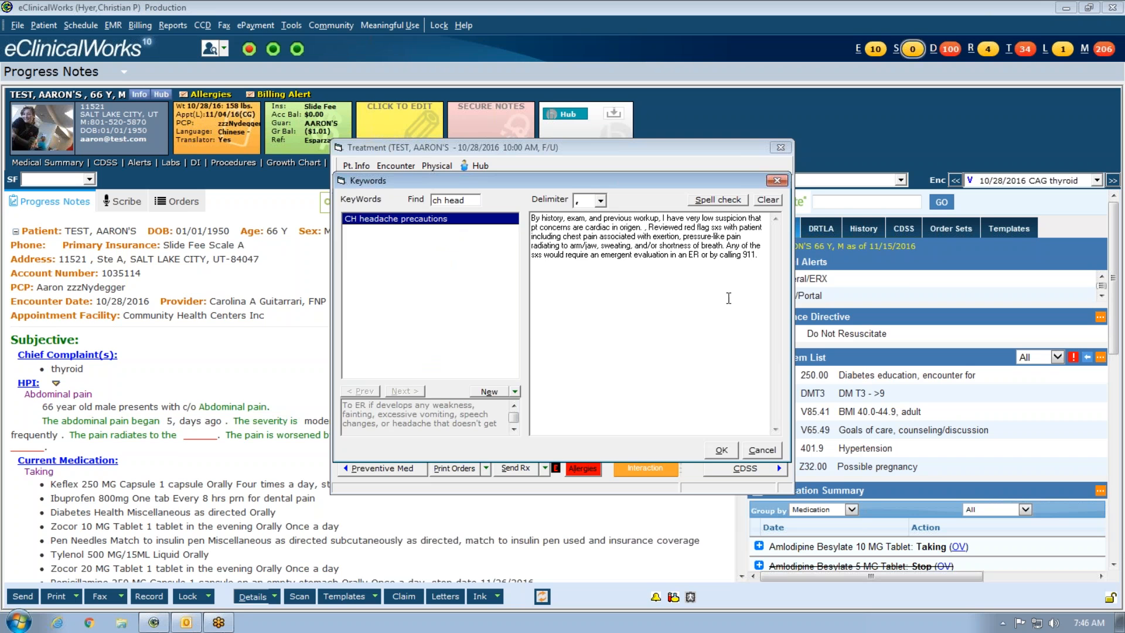
pyautogui.moveTo(643, 275); pyautogui.dragTo(568, 272)
pyautogui.click(717, 285)
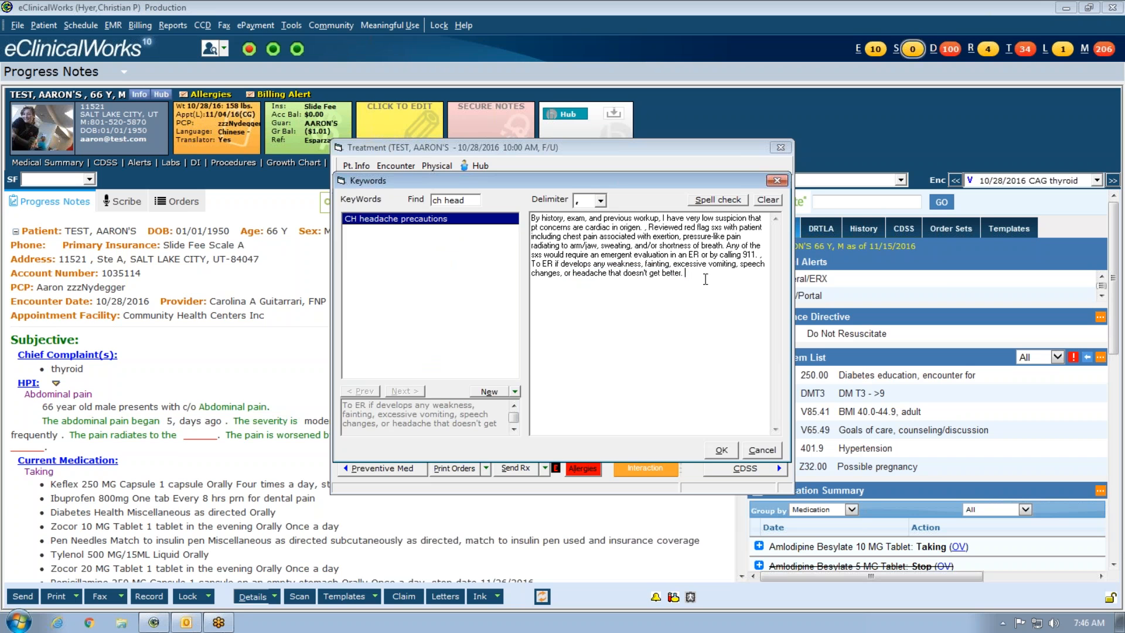
pyautogui.hotkey('ctrl', 'a')
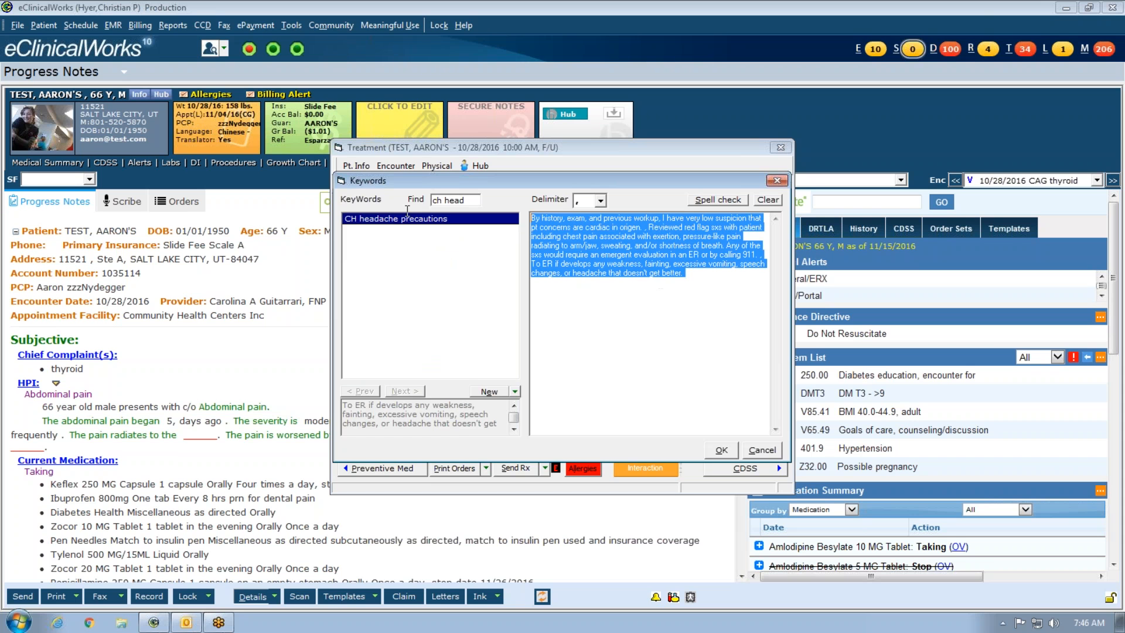
pyautogui.click(768, 200)
pyautogui.click(556, 360)
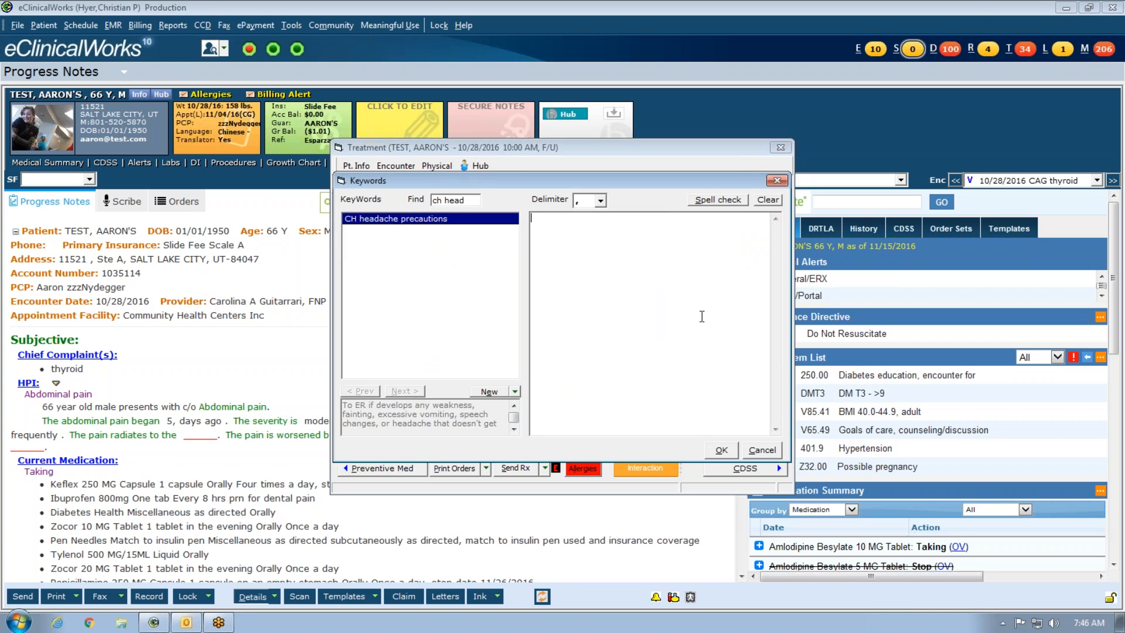
pyautogui.click(1115, 481)
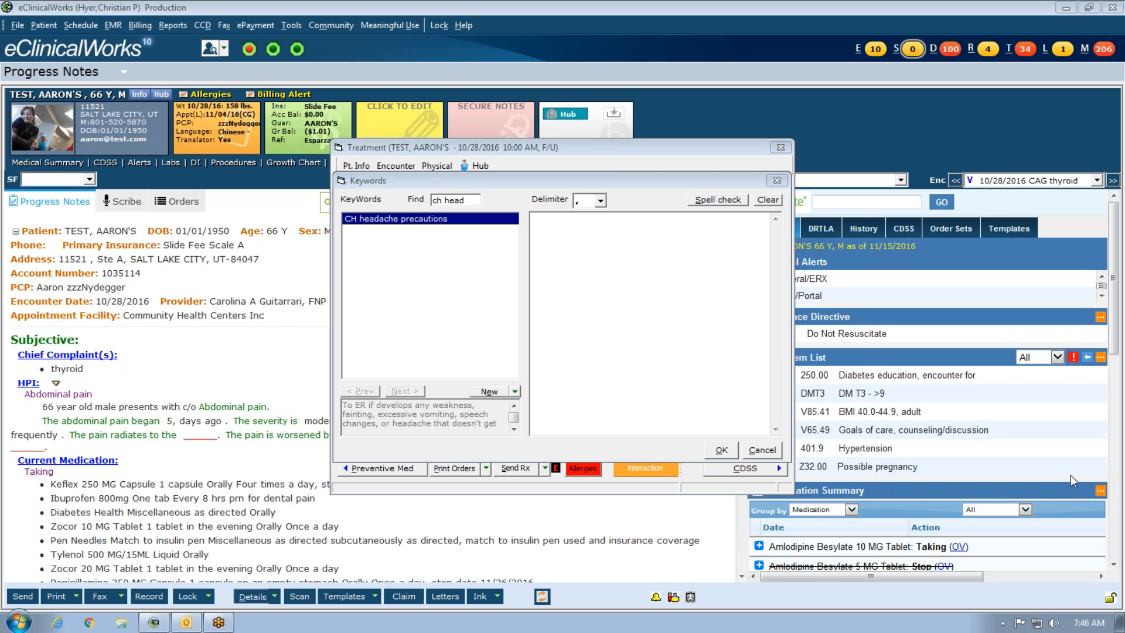
pyautogui.click(475, 207)
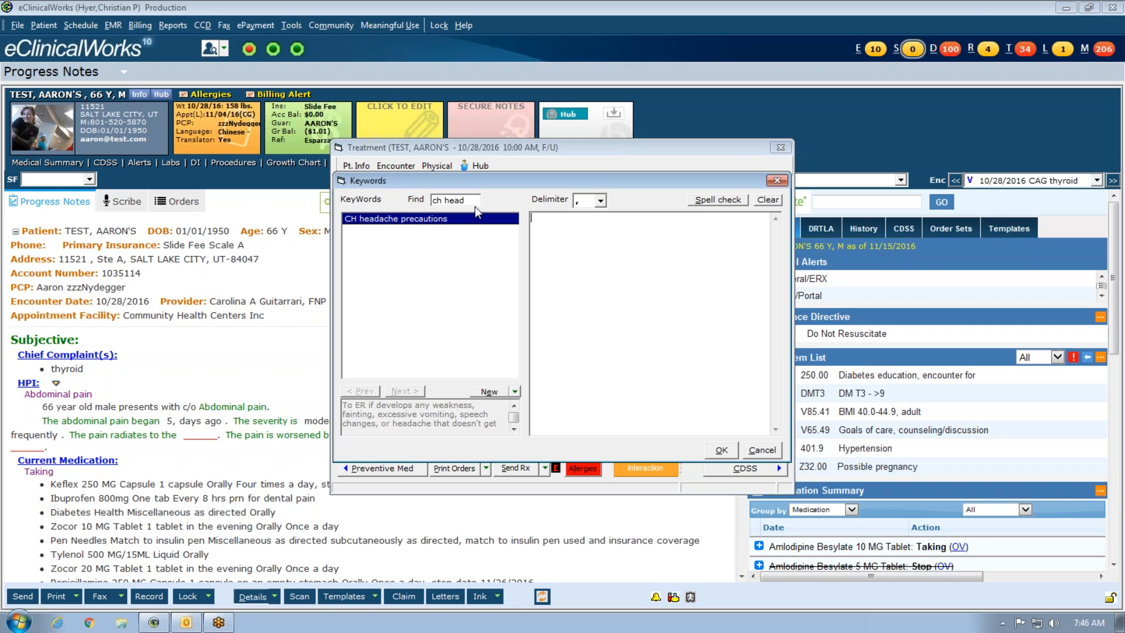
pyautogui.press('BackSpace')
pyautogui.press('BackSpace')
pyautogui.press('BackSpace')
pyautogui.press('BackSpace')
pyautogui.press('BackSpace')
pyautogui.press('BackSpace')
pyautogui.press('BackSpace')
pyautogui.write('rb')
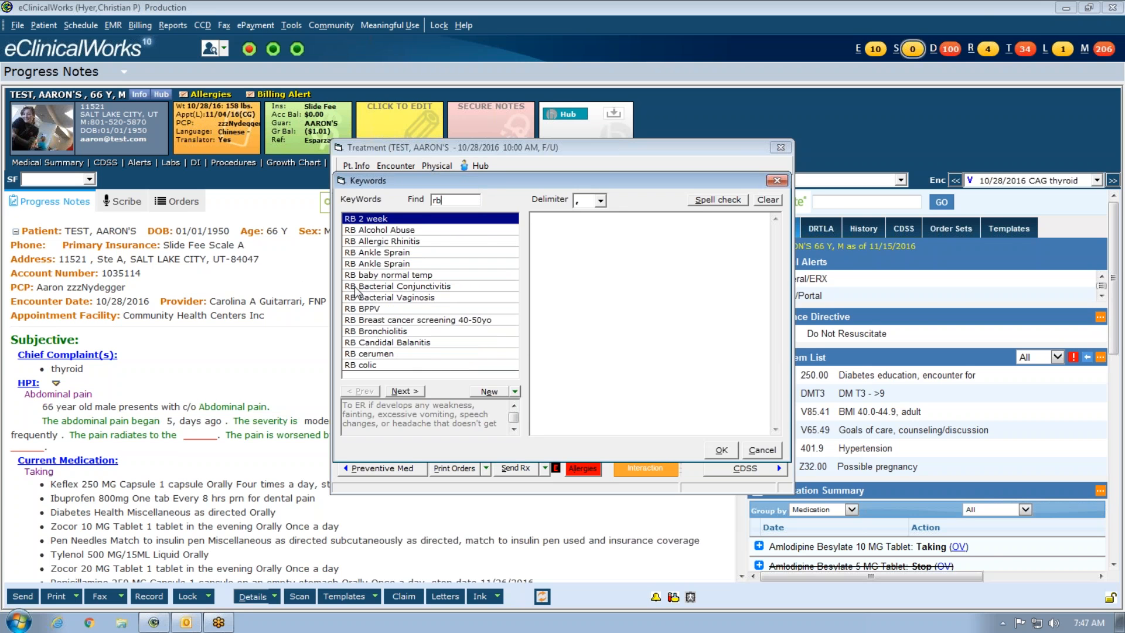
pyautogui.moveTo(402, 268)
pyautogui.click(386, 369)
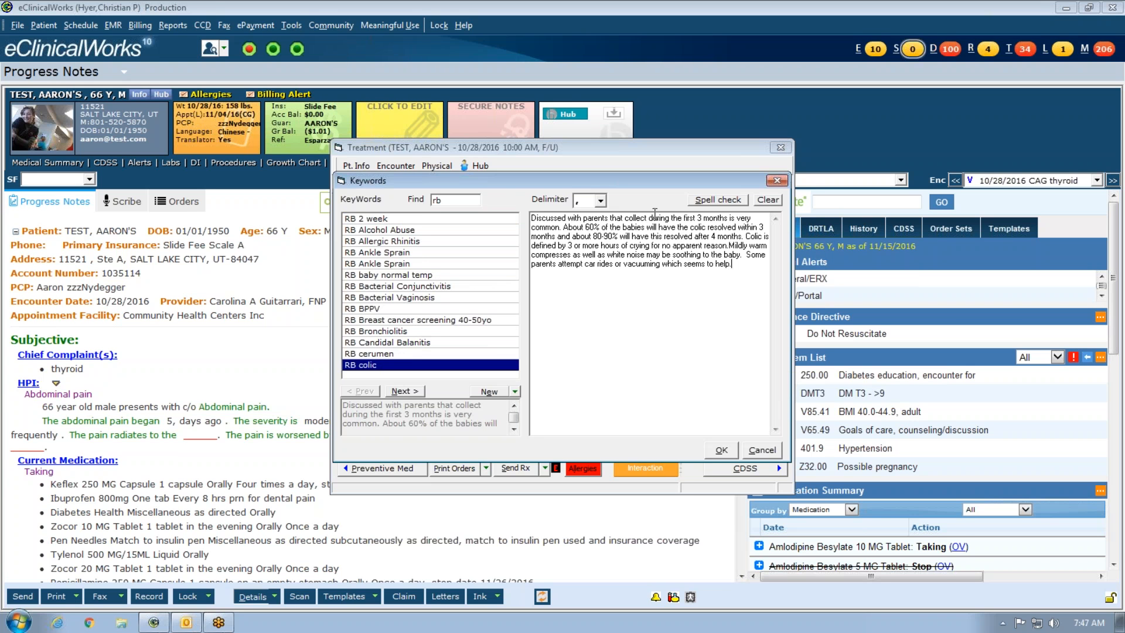
pyautogui.press('BackSpace')
pyautogui.press('BackSpace')
pyautogui.write('ss')
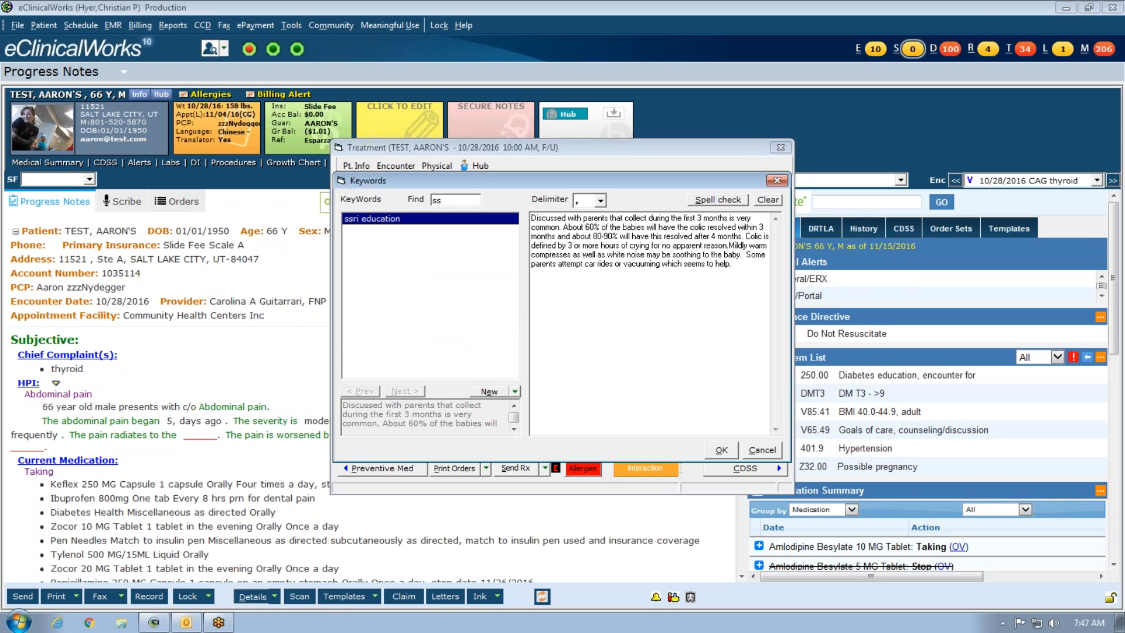
pyautogui.press('BackSpace')
pyautogui.press('BackSpace')
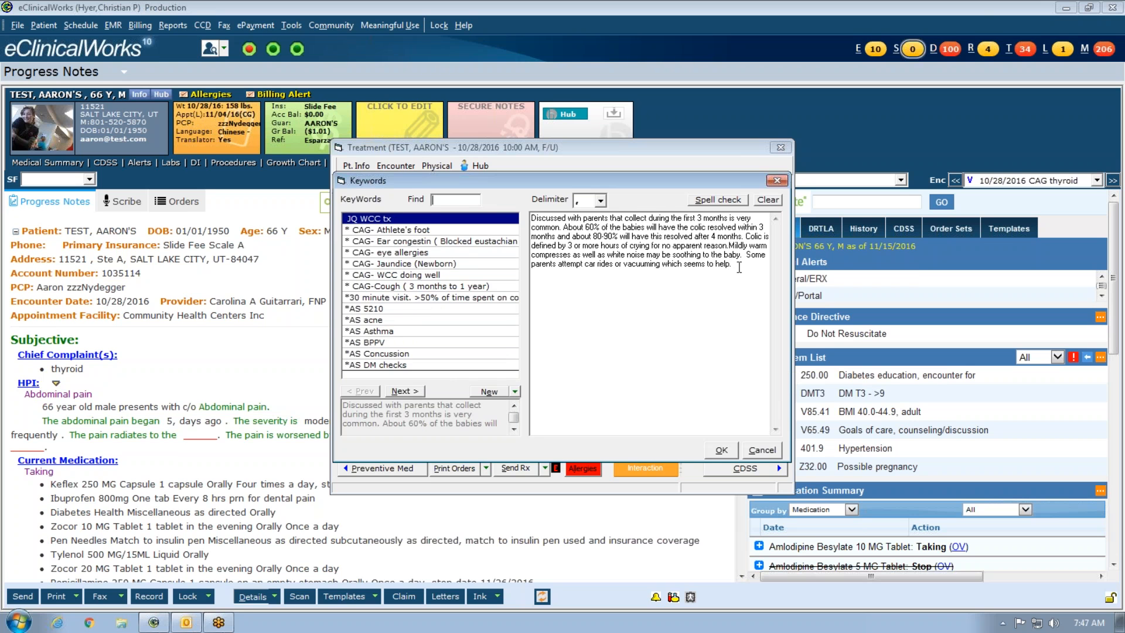
pyautogui.click(765, 200)
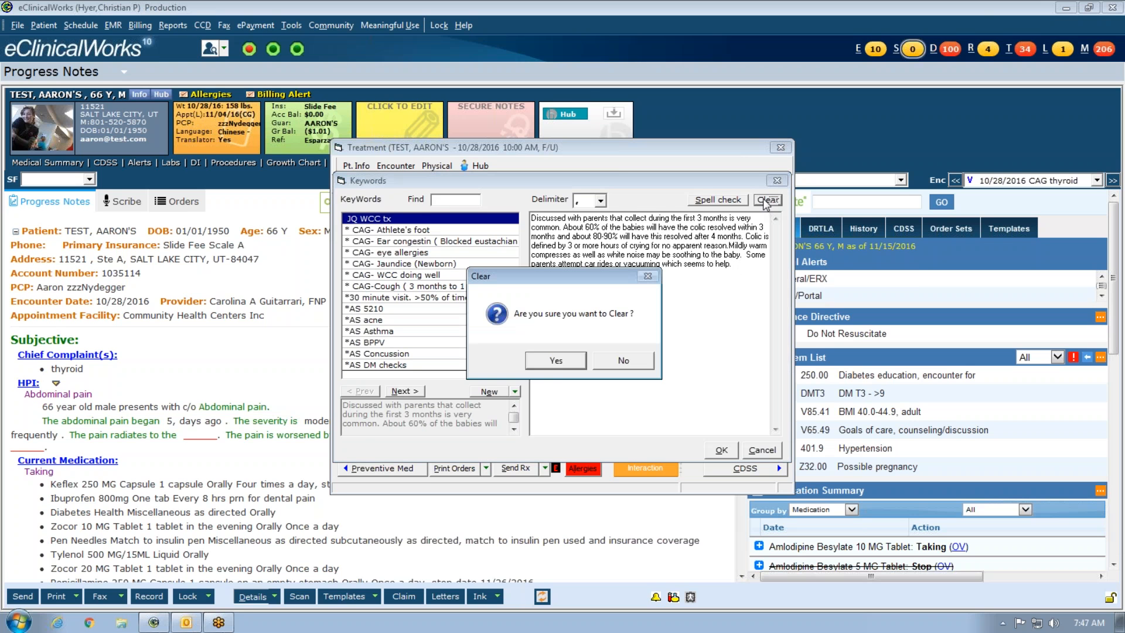
pyautogui.click(564, 360)
# - Confirm the Keywords dialog with OK and place the caret in the Treatment notes box
pyautogui.click(722, 450)
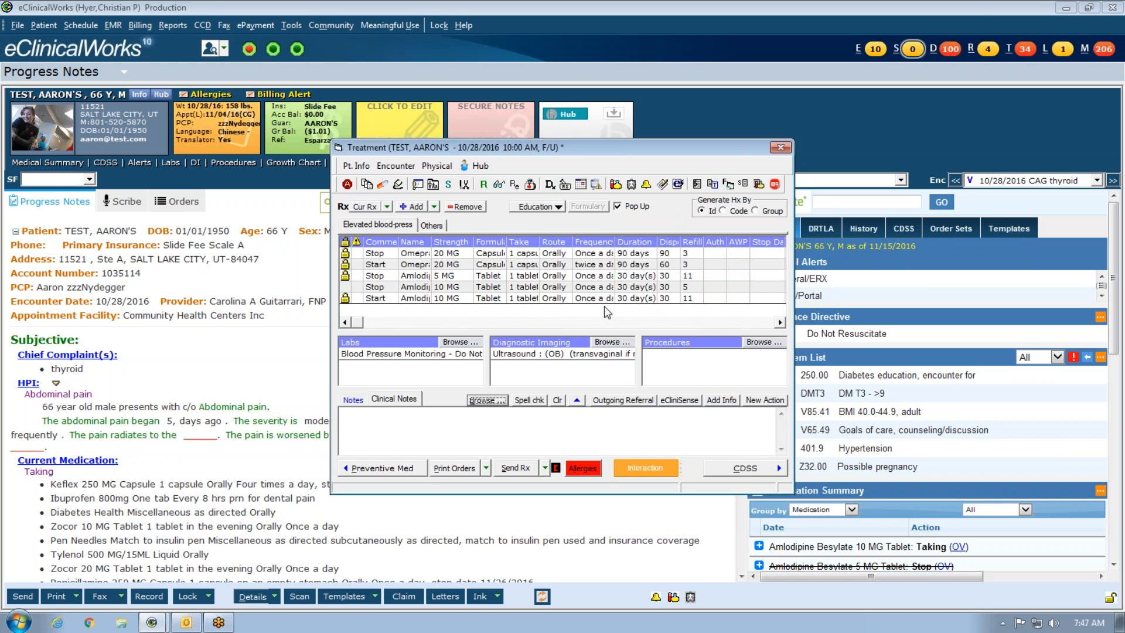
pyautogui.click(494, 448)
# - Generate eCliniSense suggestions for Elevated blood-press with treatment notes included, then dismiss them
pyautogui.click(669, 403)
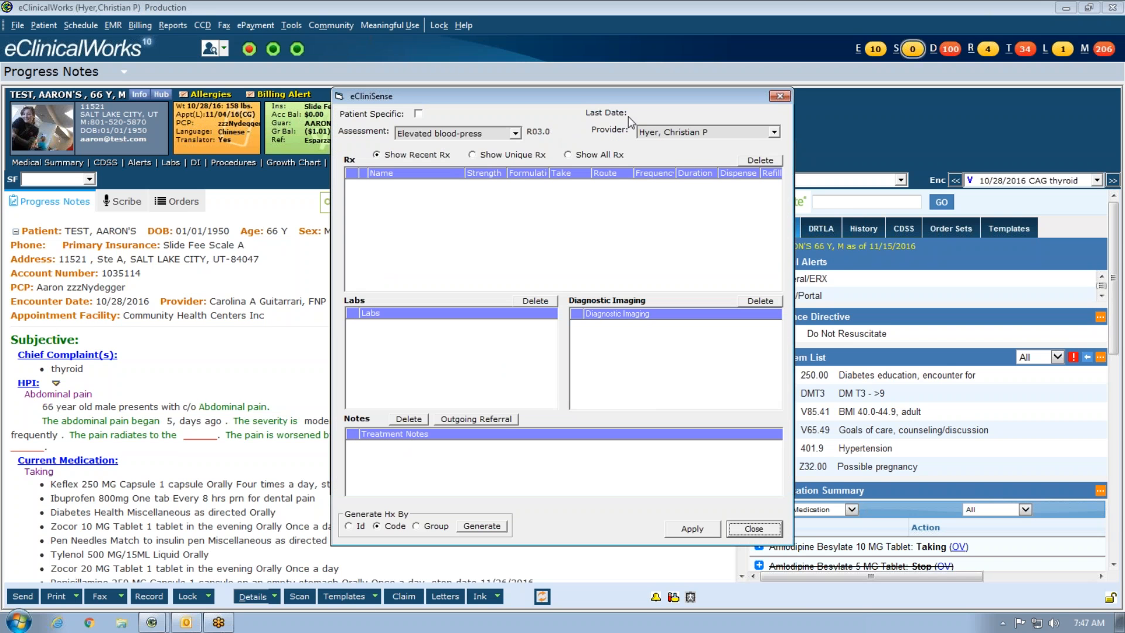
pyautogui.click(371, 451)
pyautogui.click(516, 133)
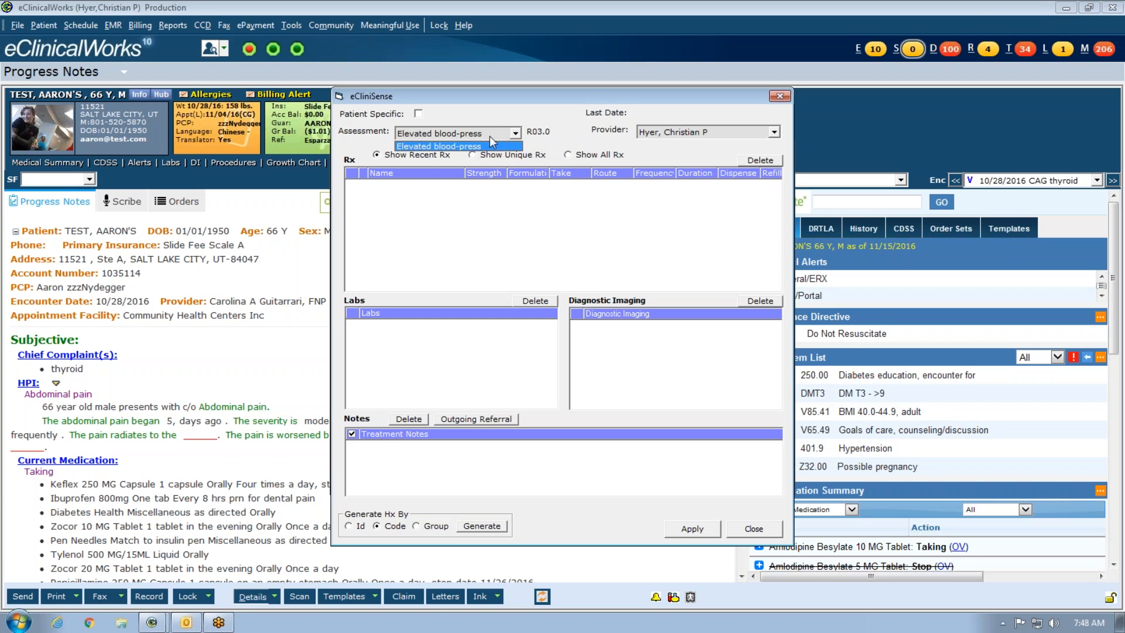
pyautogui.click(496, 138)
pyautogui.click(441, 526)
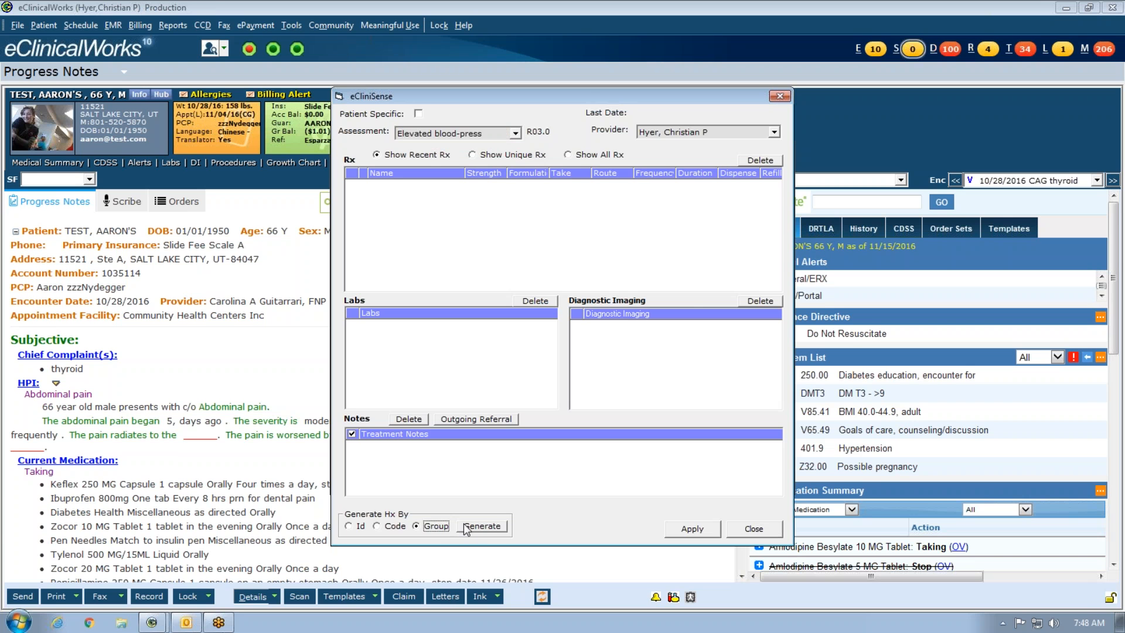
pyautogui.click(473, 529)
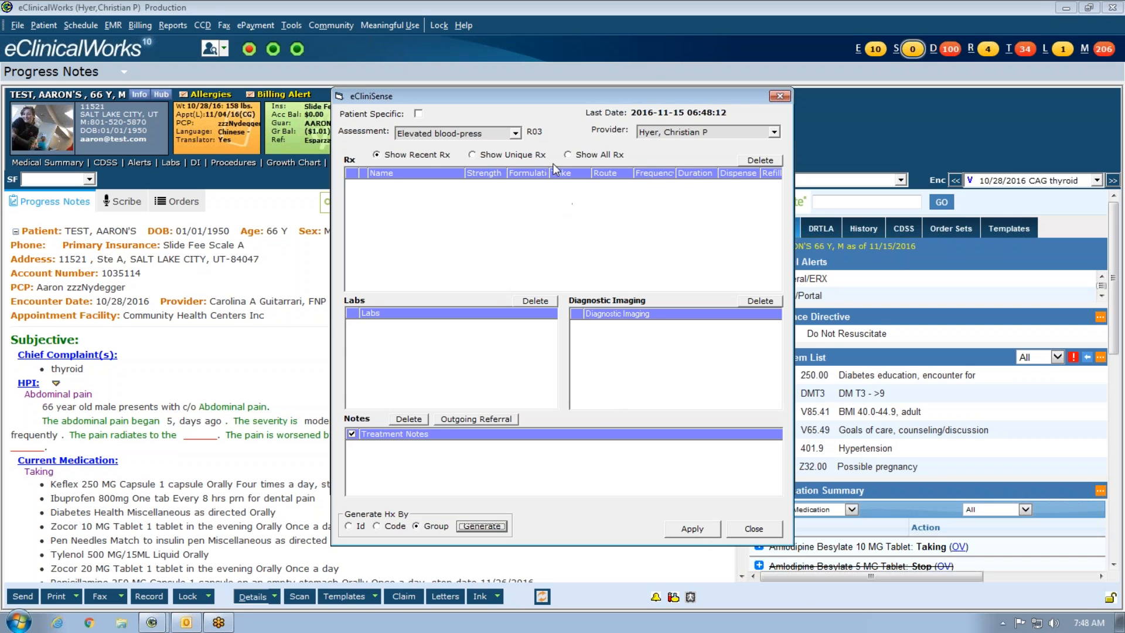
pyautogui.click(751, 529)
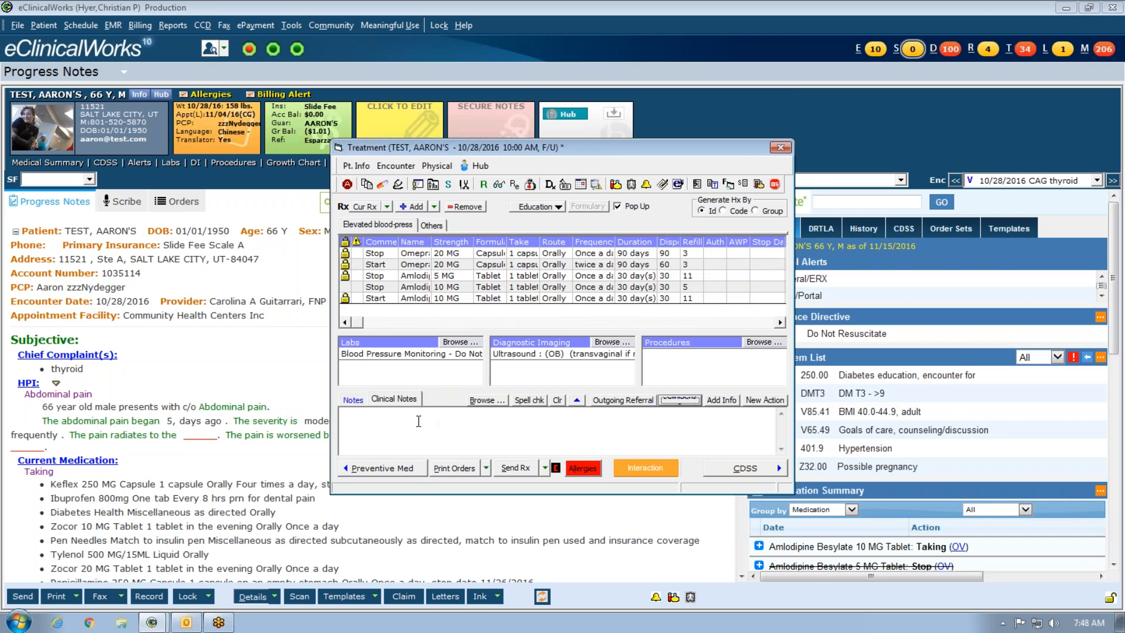
# - Reopen and dismiss eCliniSense, then close the Treatment window to return to the progress note
pyautogui.click(693, 401)
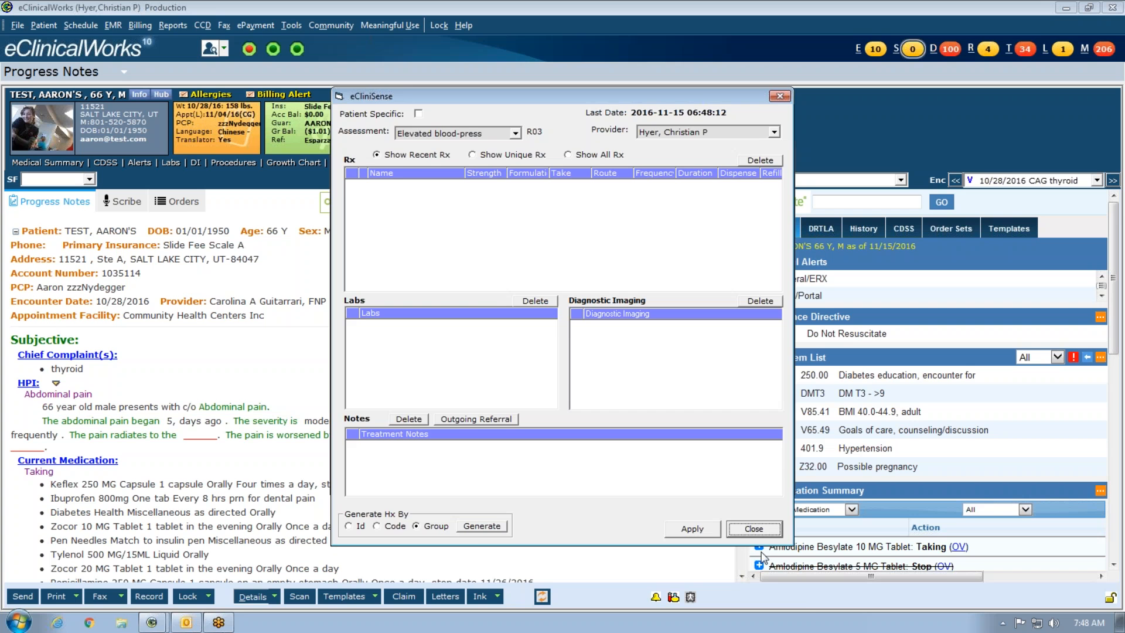
pyautogui.click(755, 529)
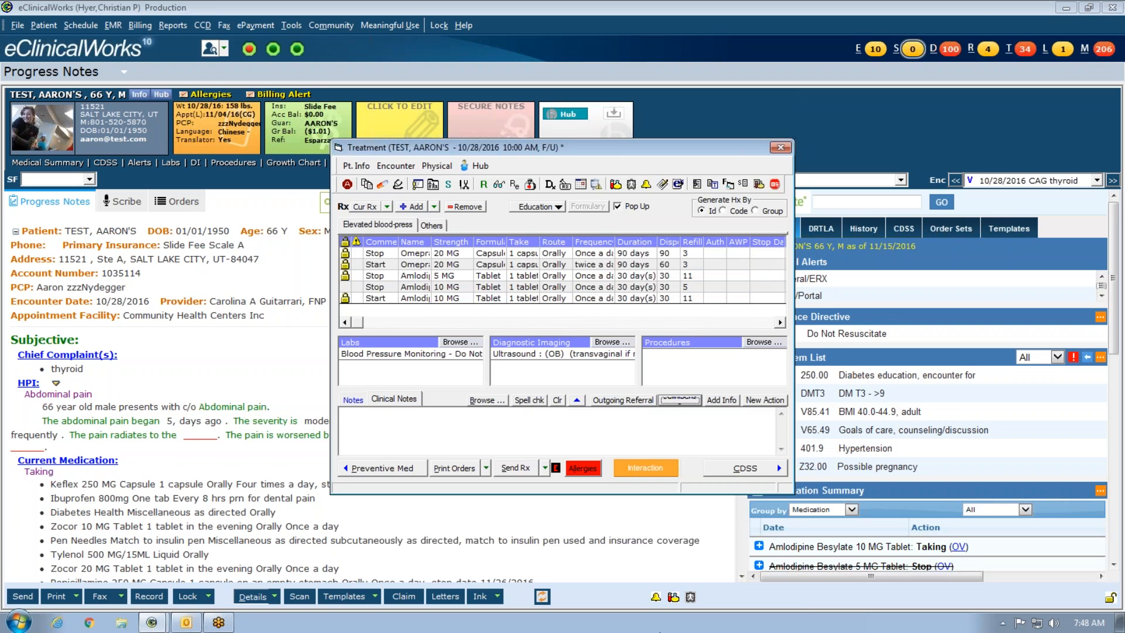
pyautogui.click(781, 148)
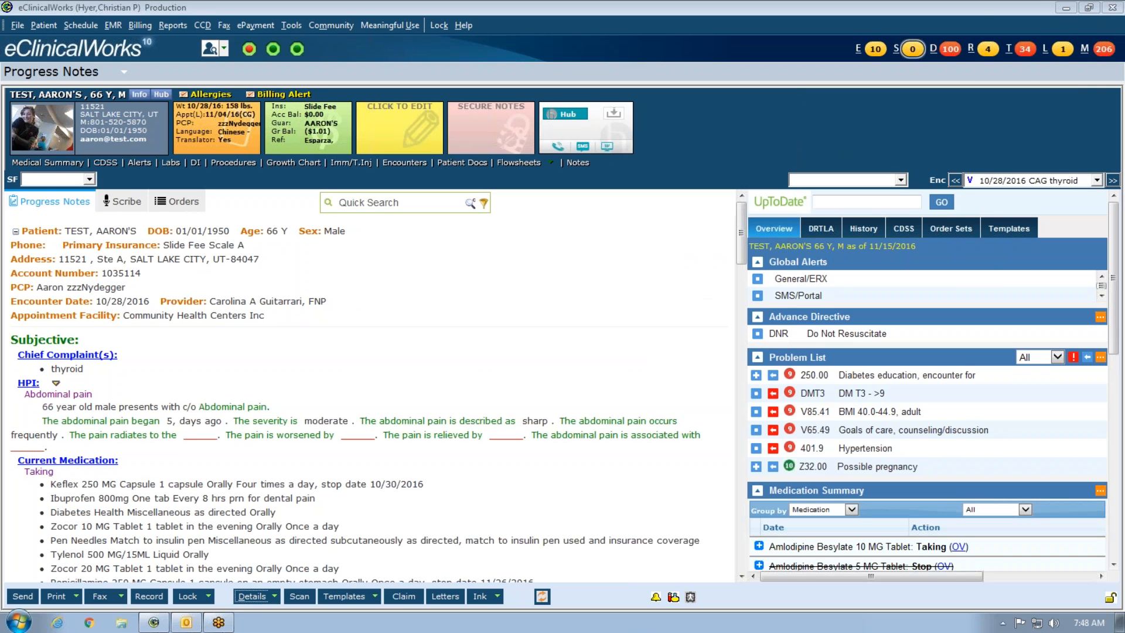
# - Select the 10/03/2016 SS encounter from the encounter list, then open the main menu
pyautogui.click(1093, 180)
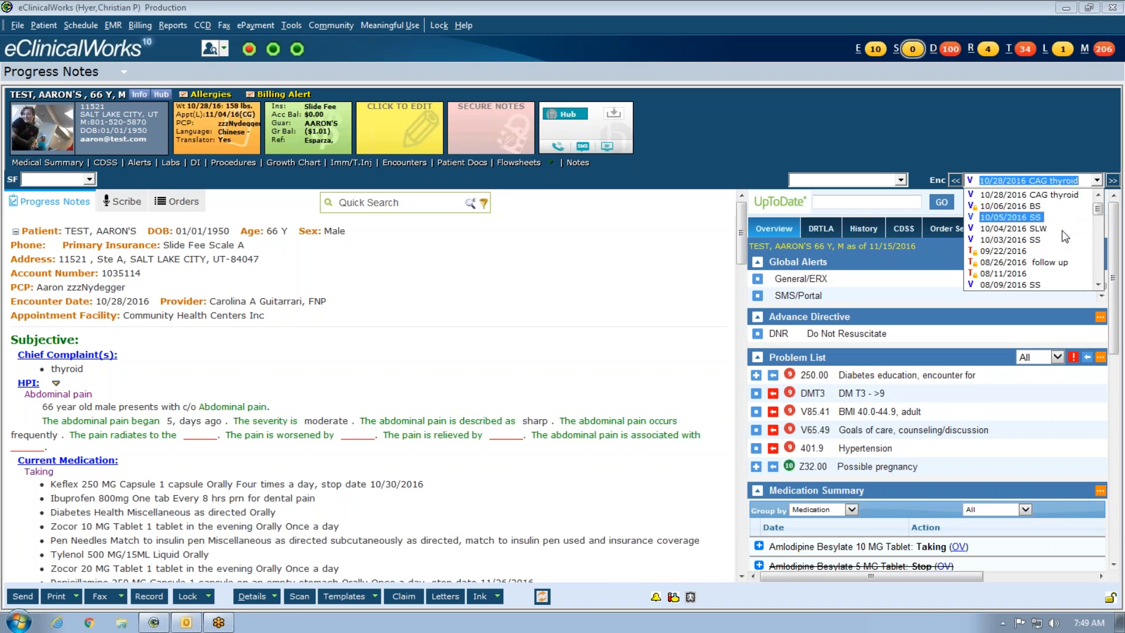
pyautogui.scroll(-3, 1026, 288)
pyautogui.scroll(3, 1029, 287)
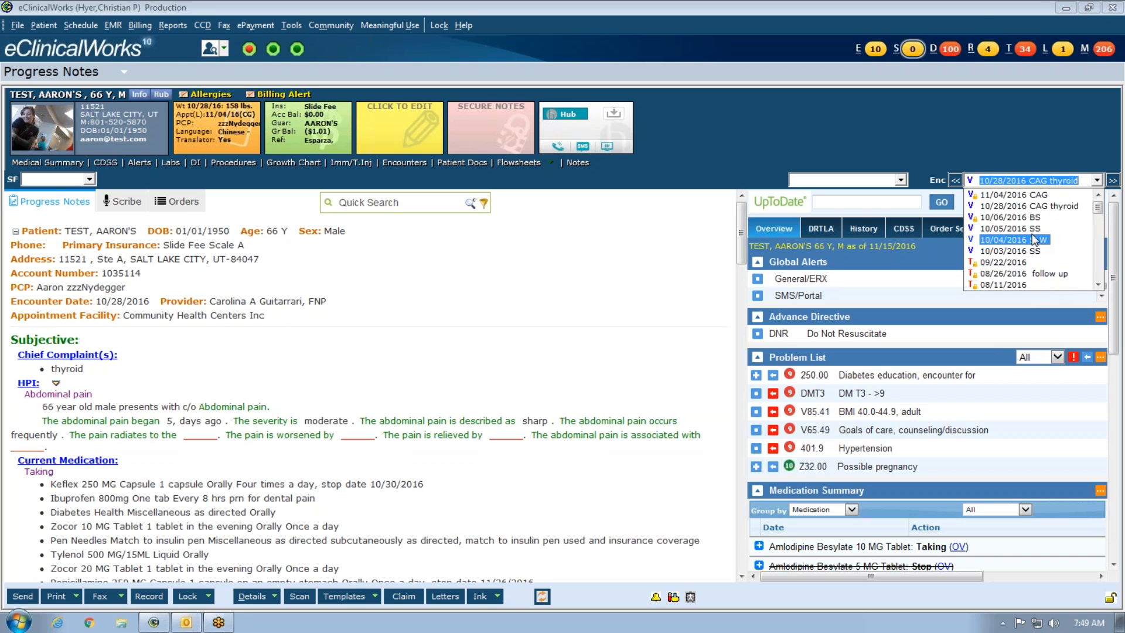
pyautogui.click(1024, 252)
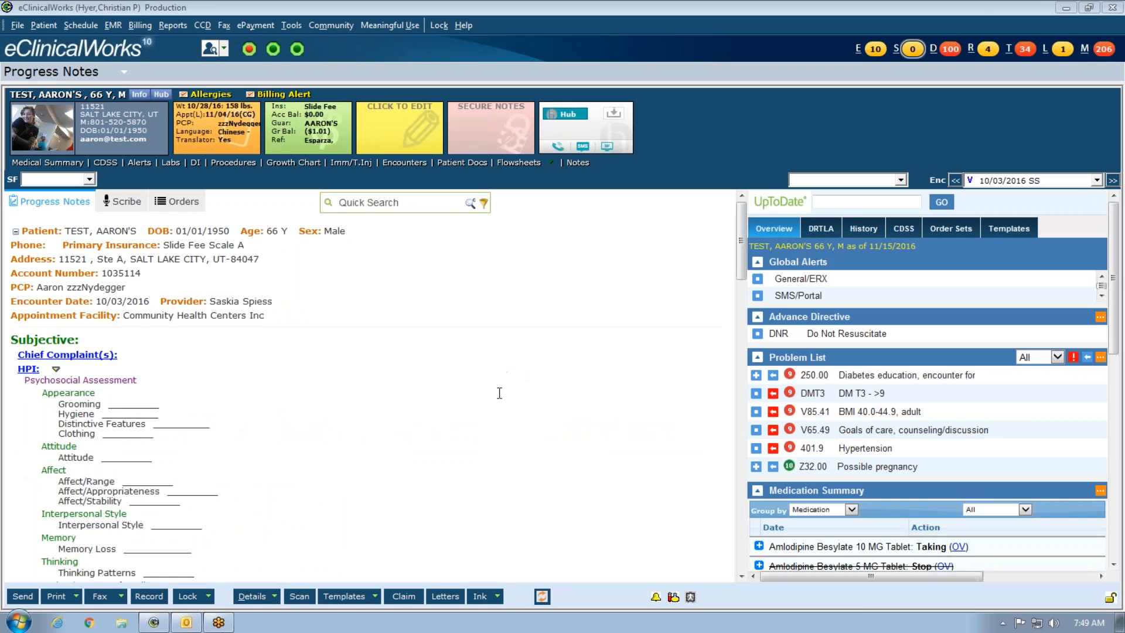
pyautogui.scroll(-3, 498, 394)
pyautogui.scroll(3, 455, 422)
pyautogui.click(18, 26)
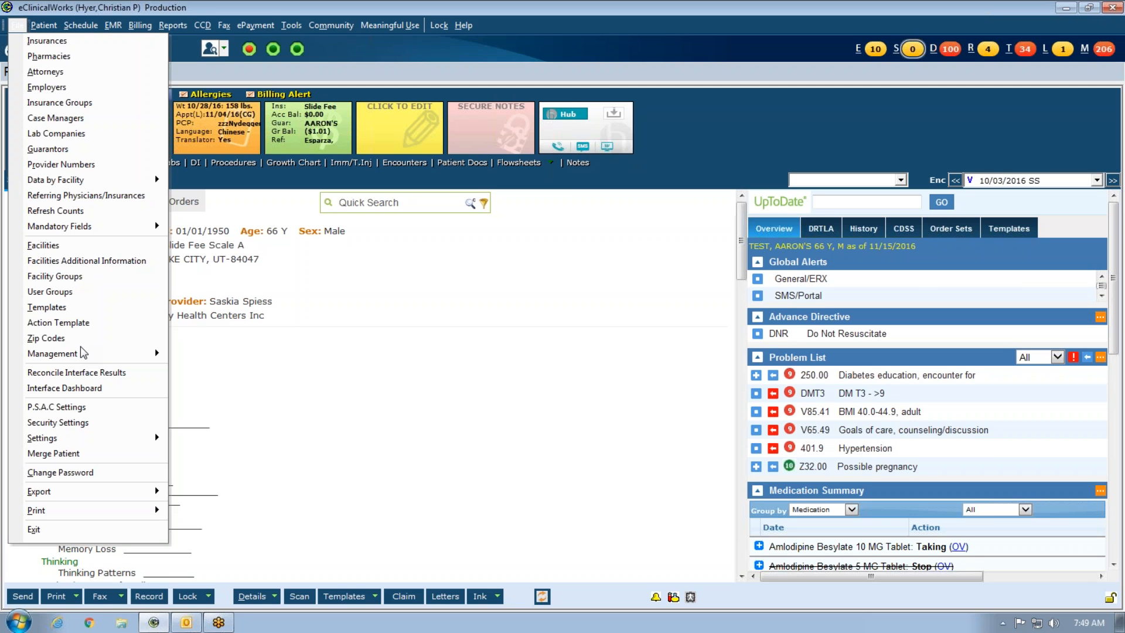
pyautogui.moveTo(80, 437)
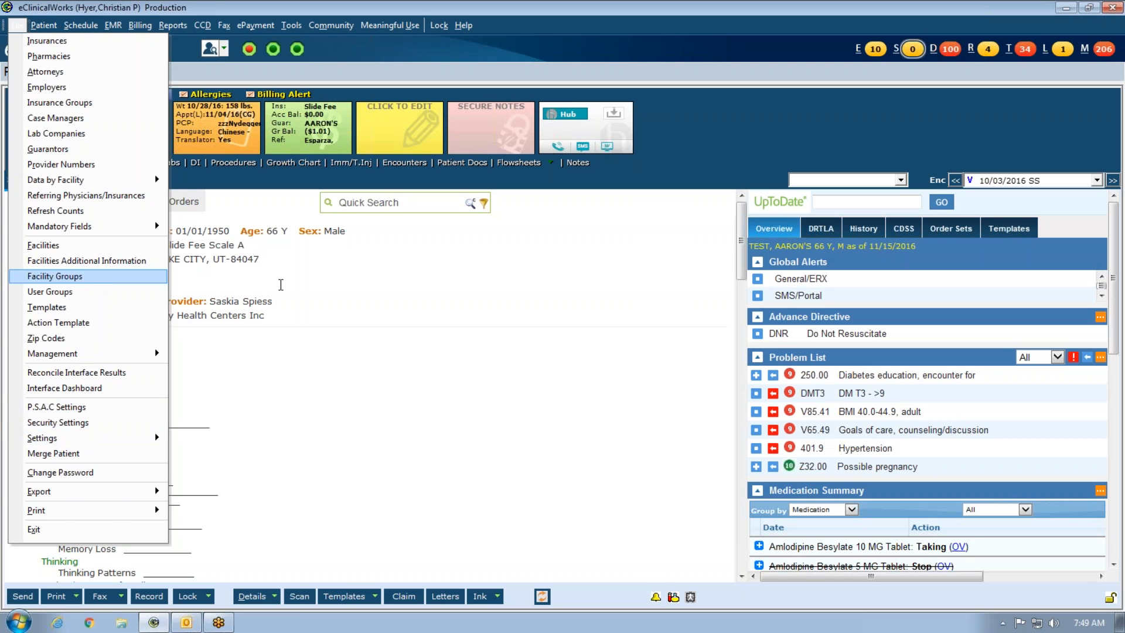
pyautogui.click(281, 285)
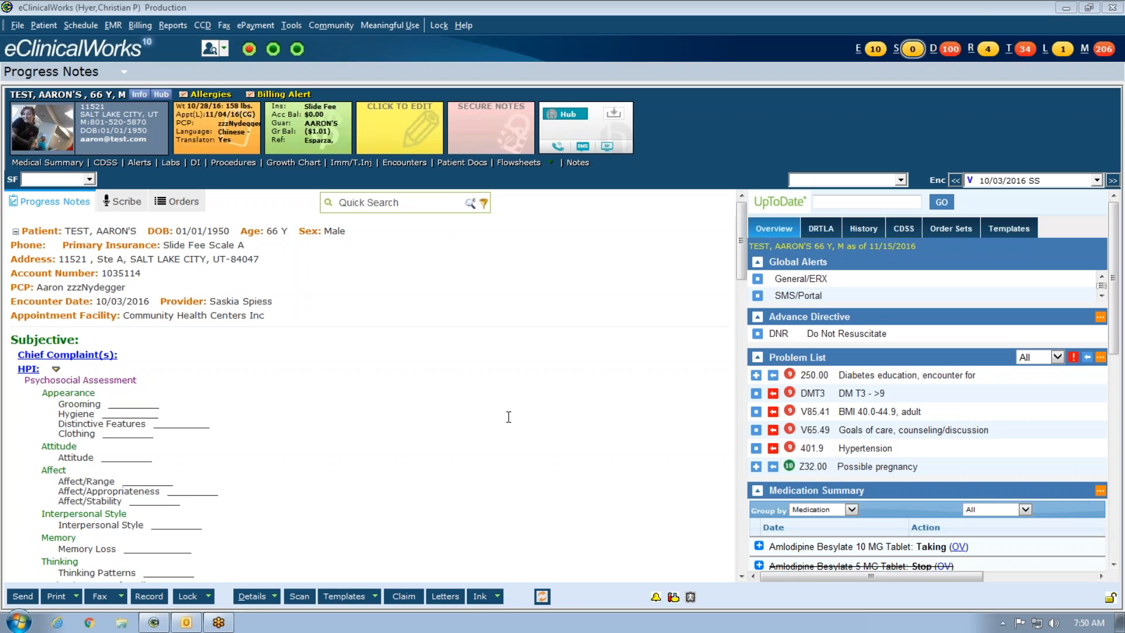
pyautogui.scroll(-3, 509, 417)
pyautogui.scroll(-15, 510, 416)
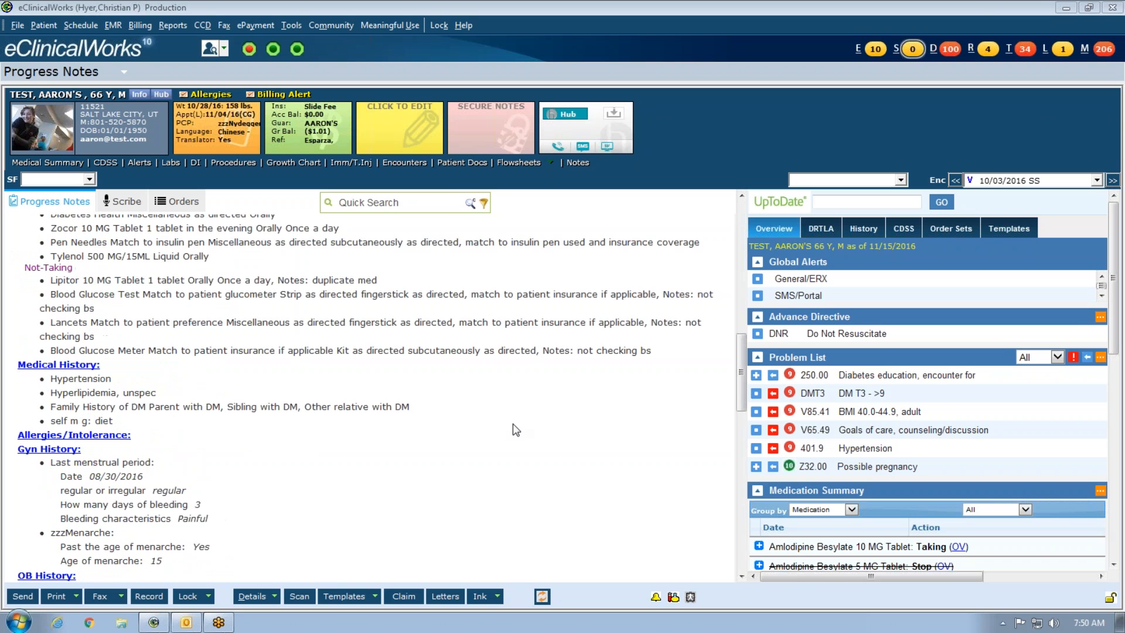
pyautogui.scroll(15, 513, 434)
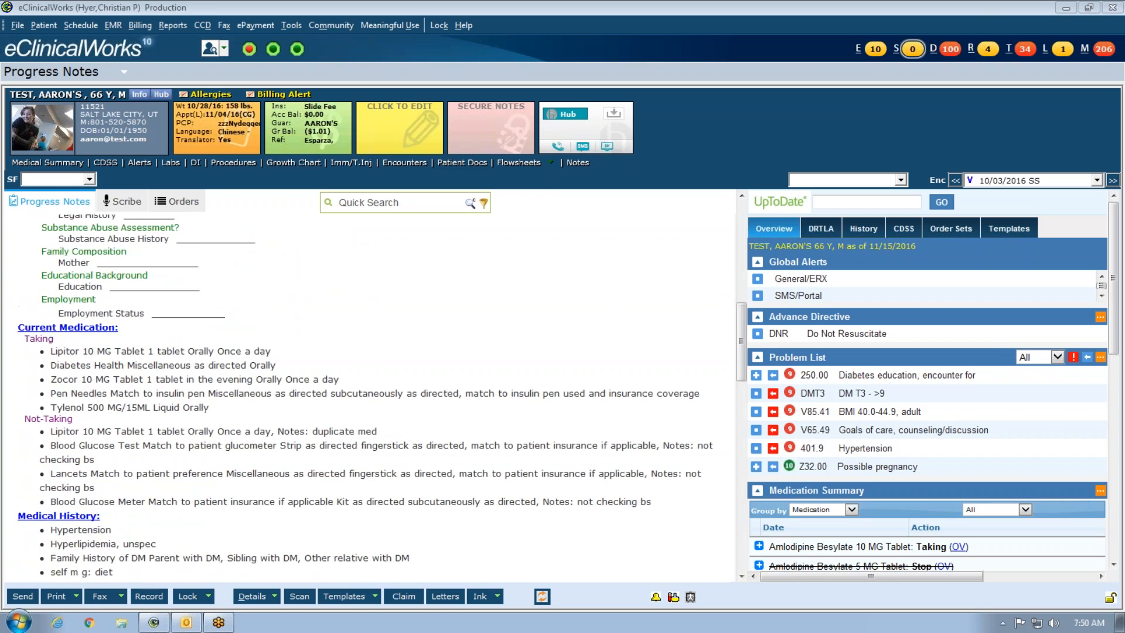
pyautogui.scroll(3, 369, 387)
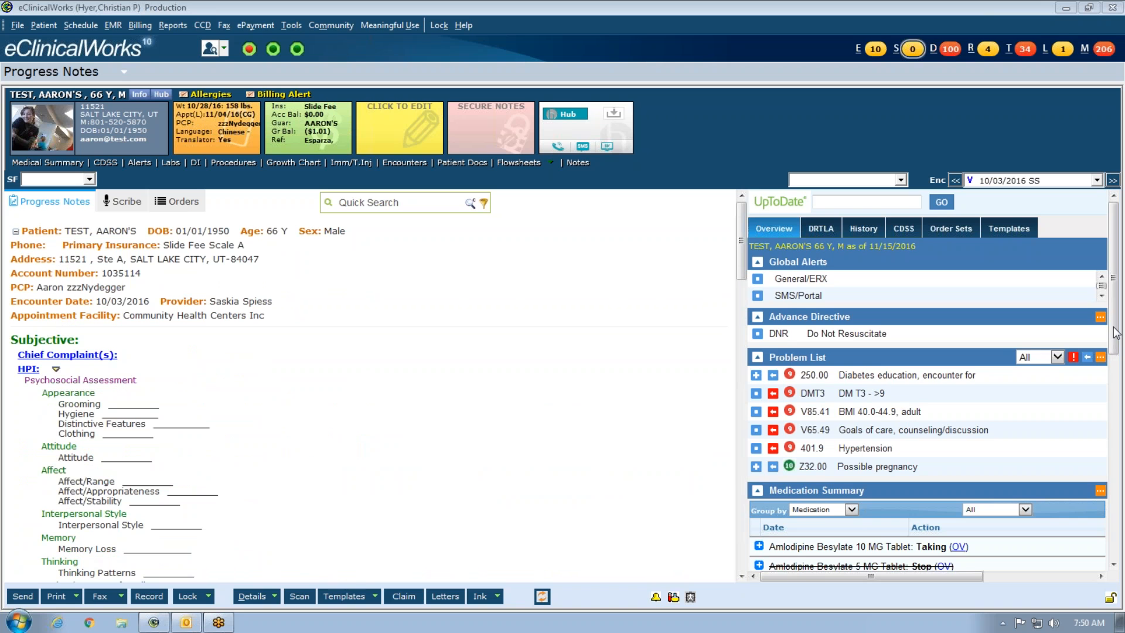
pyautogui.moveTo(1116, 333)
pyautogui.mouseDown()
pyautogui.moveTo(1121, 432)
pyautogui.moveTo(1117, 331)
pyautogui.mouseUp()
pyautogui.scroll(-10, 461, 403)
pyautogui.scroll(10, 369, 387)
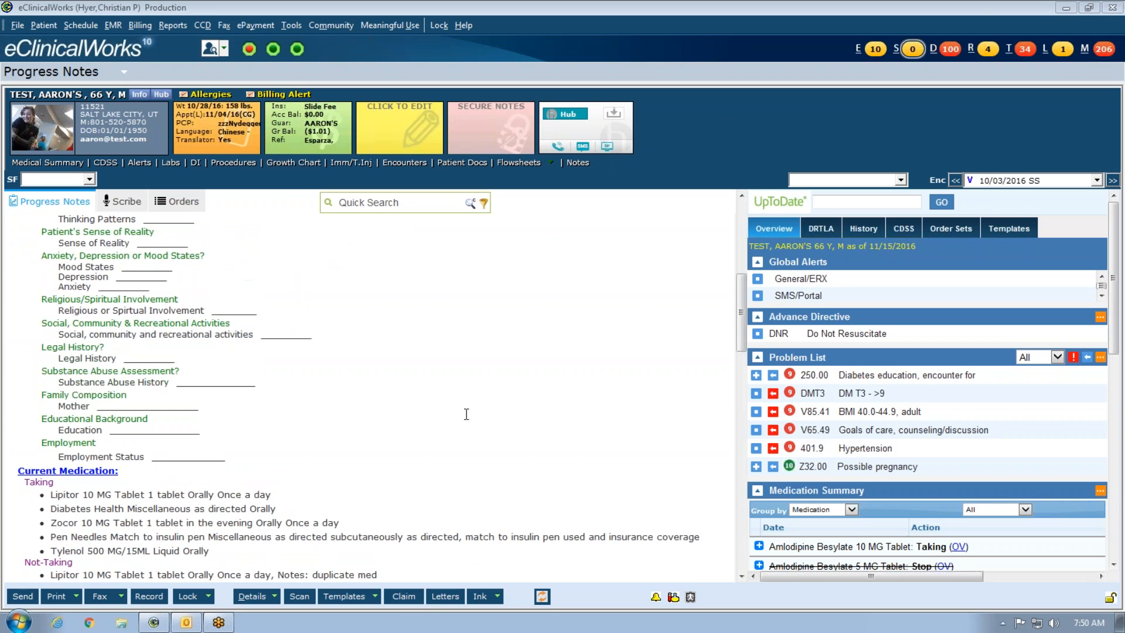
pyautogui.scroll(-10, 467, 414)
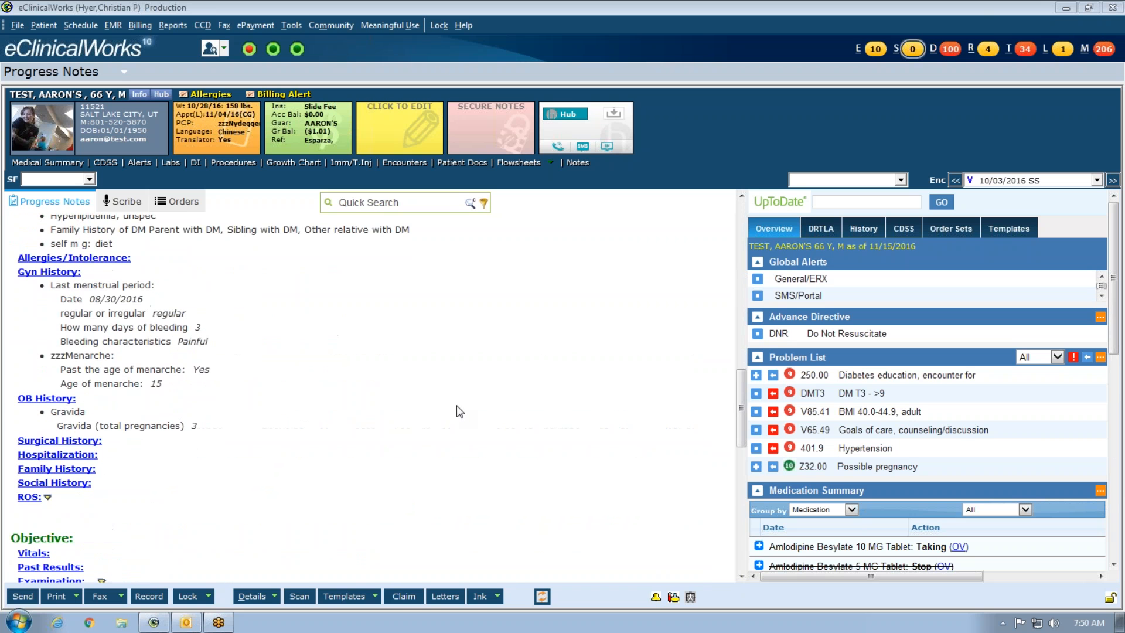
pyautogui.scroll(-1, 455, 405)
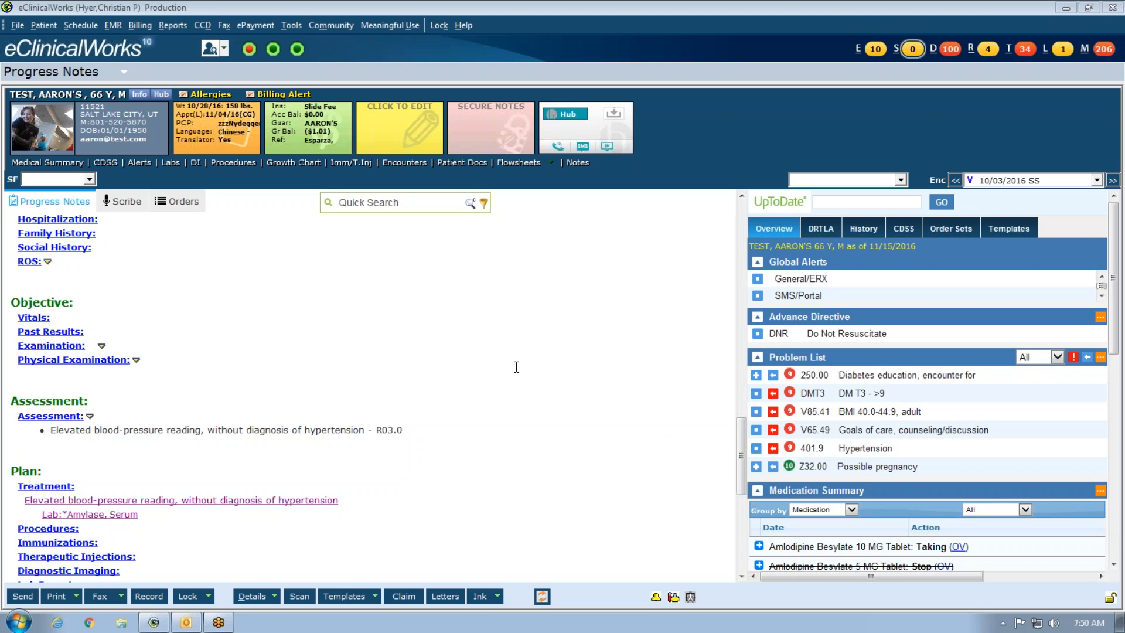
pyautogui.scroll(12, 516, 367)
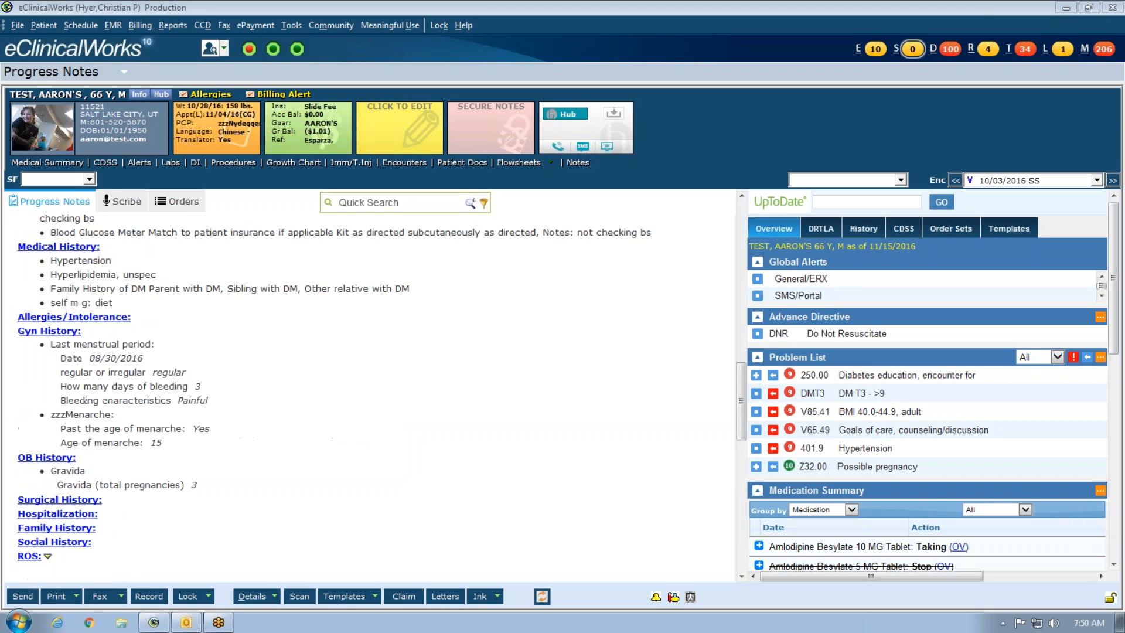
pyautogui.scroll(-8, 518, 363)
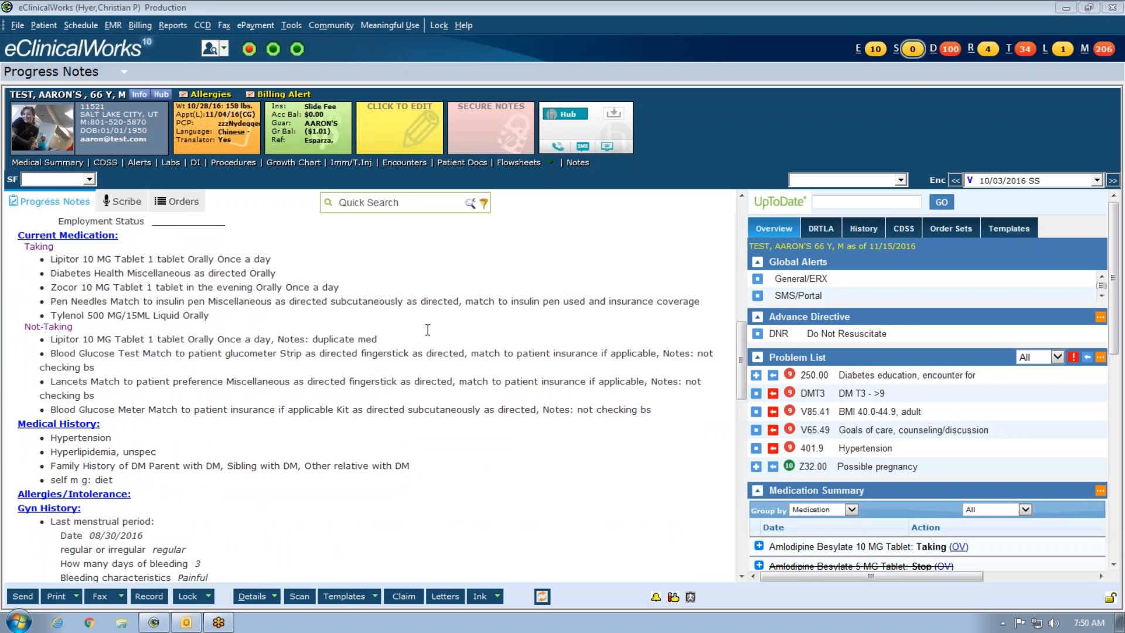
# - Open Medication Reconciliation for current medications, close it unchanged, and scroll the note
pyautogui.click(102, 236)
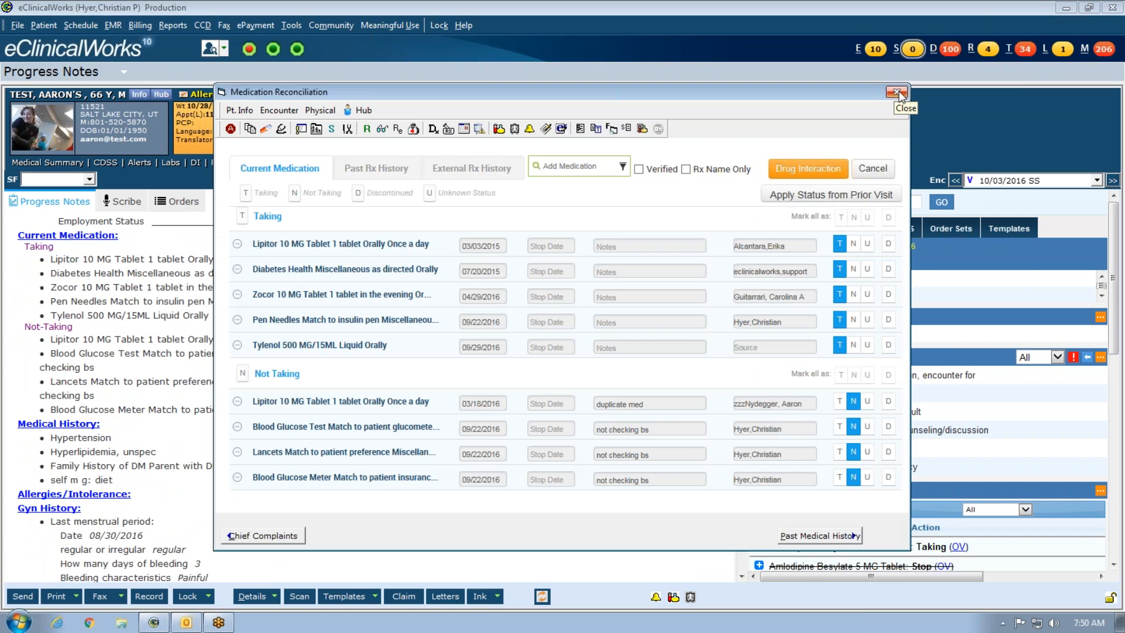
pyautogui.click(899, 92)
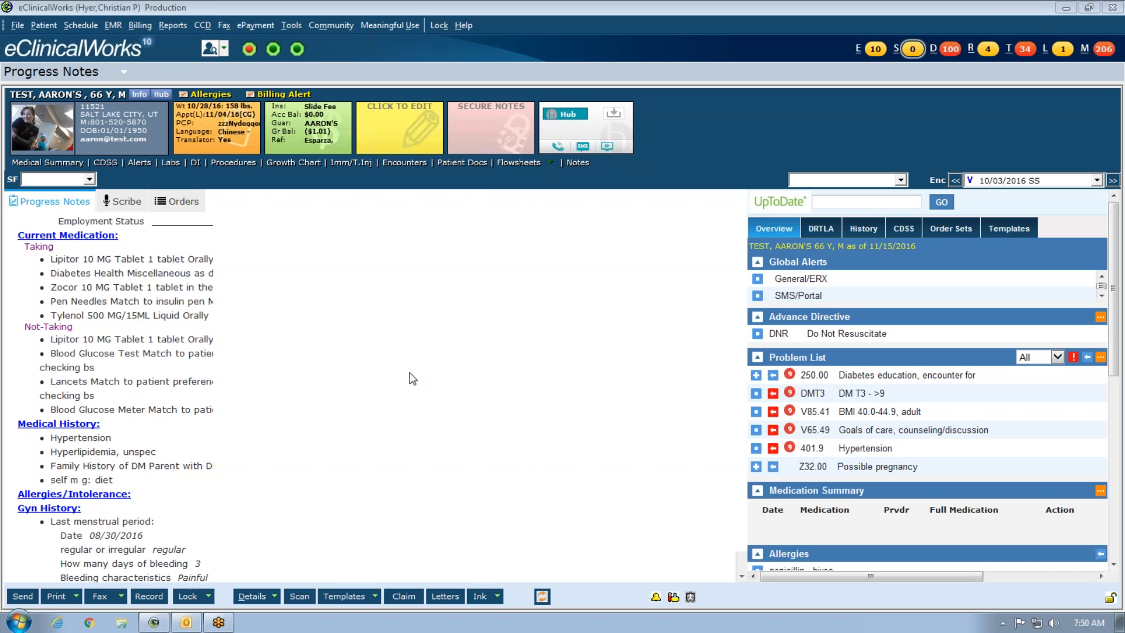
pyautogui.scroll(-15, 117, 457)
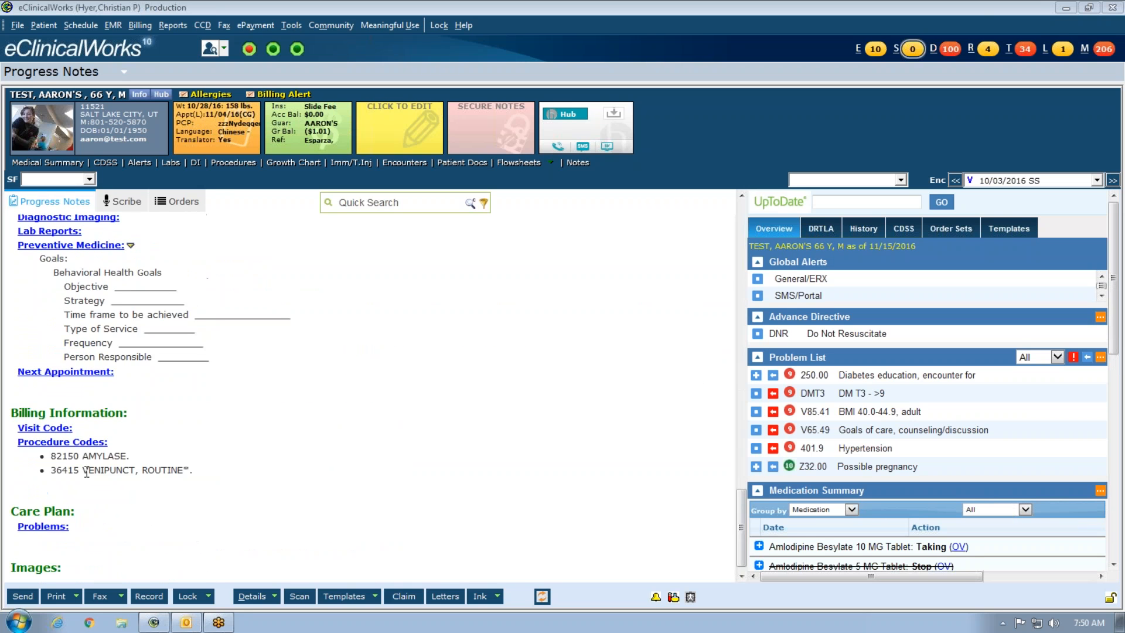
pyautogui.scroll(5, 69, 435)
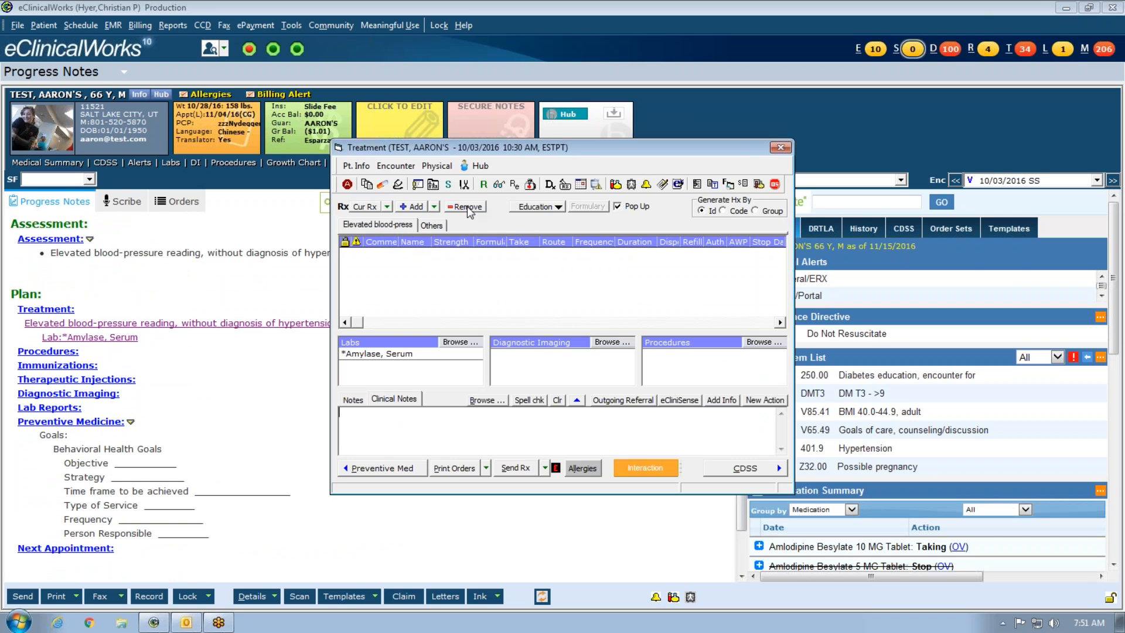
pyautogui.click(470, 228)
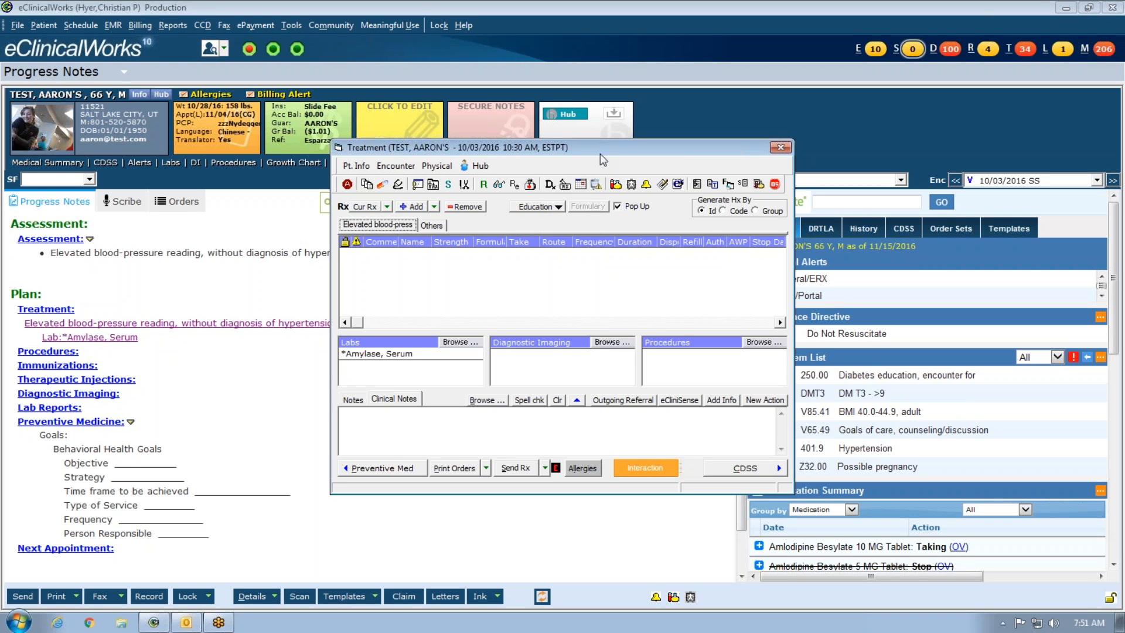
pyautogui.click(784, 149)
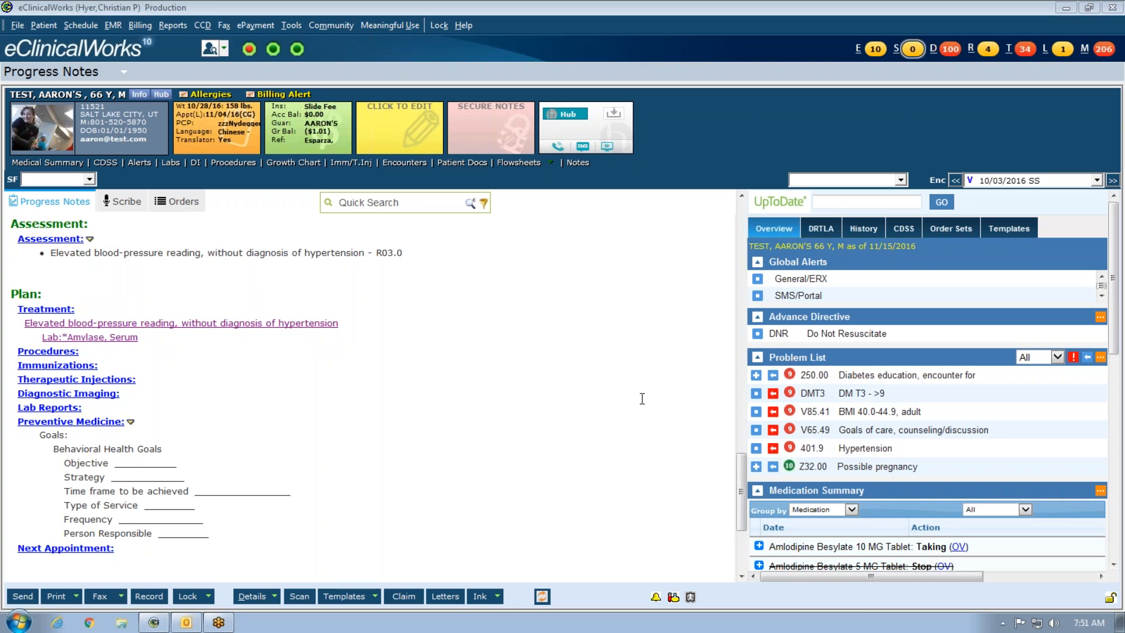
pyautogui.scroll(3, 176, 404)
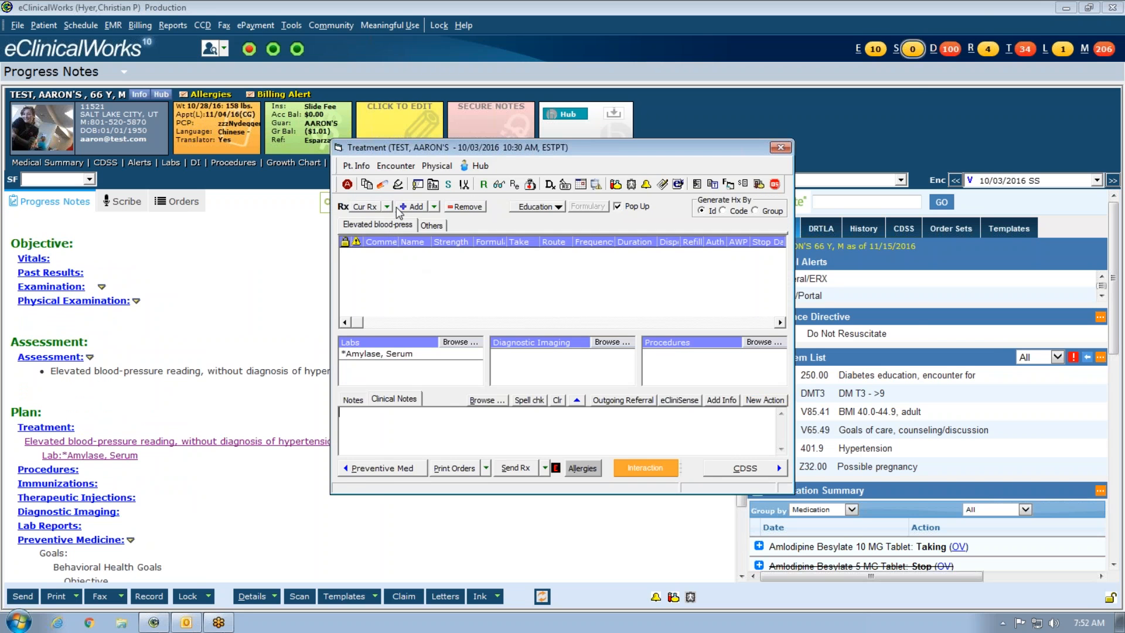
# - Add a Lisinopril 10 mg once-daily prescription, accepting the NDC warning
pyautogui.click(410, 207)
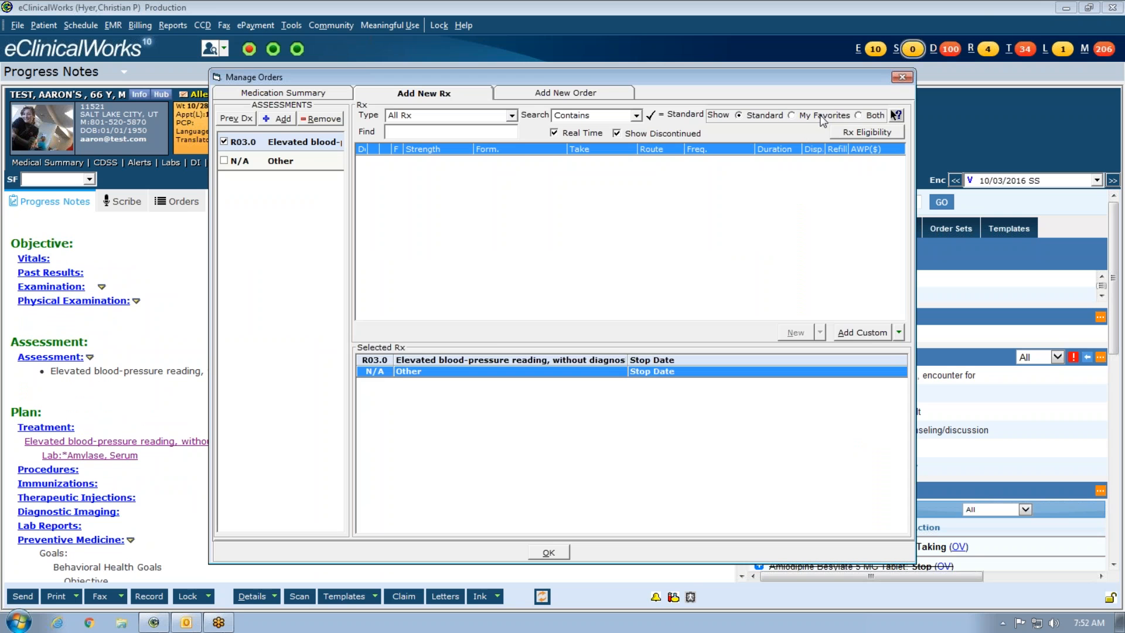
pyautogui.write('lis')
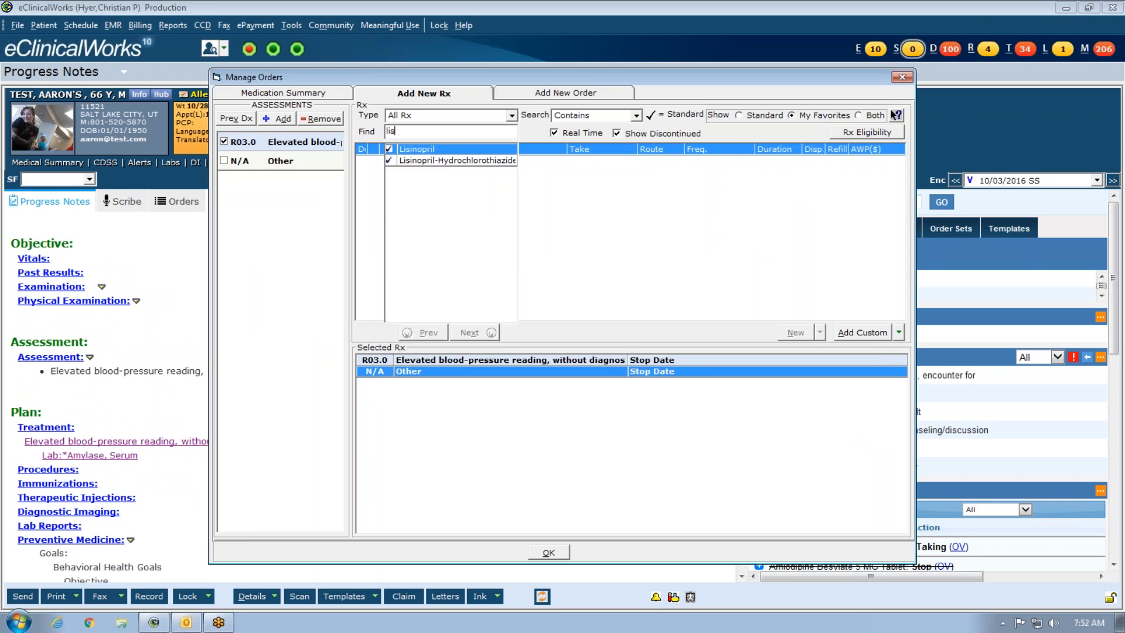
pyautogui.click(459, 148)
pyautogui.click(492, 160)
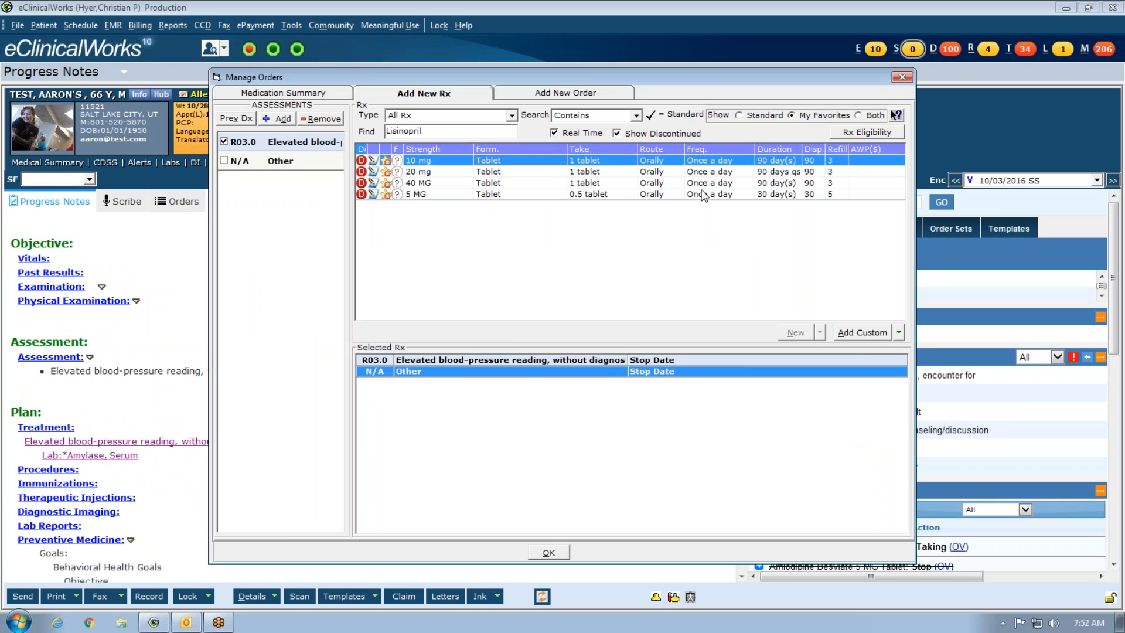
pyautogui.click(613, 402)
pyautogui.click(549, 552)
# - Print the Lisinopril prescription via Print Rx and Save & Print
pyautogui.click(544, 467)
pyautogui.click(542, 503)
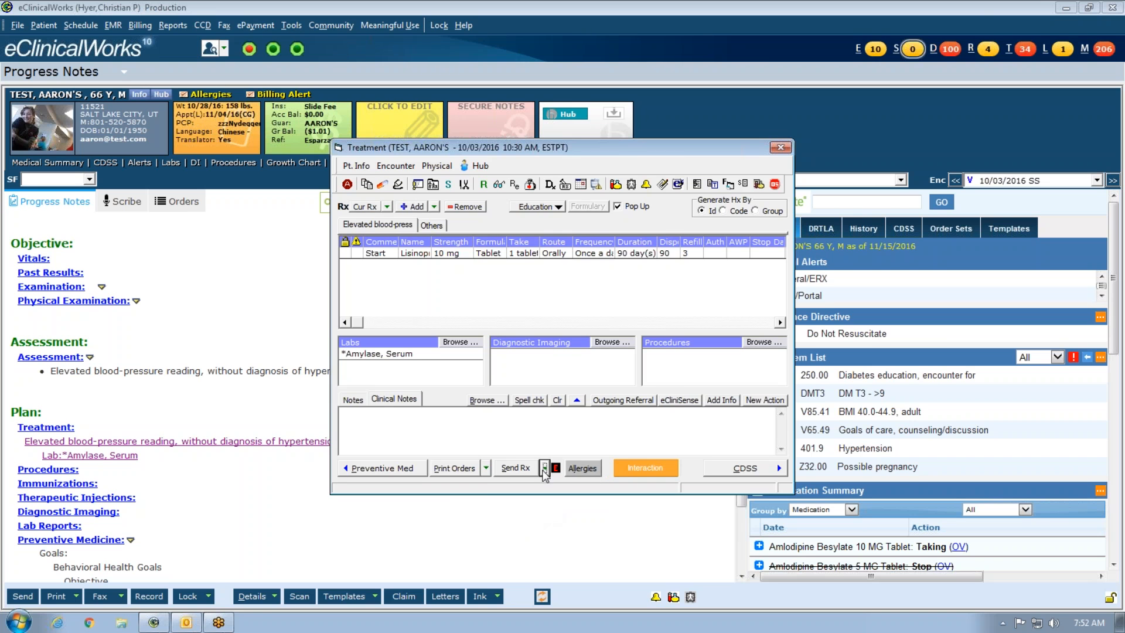
pyautogui.click(550, 497)
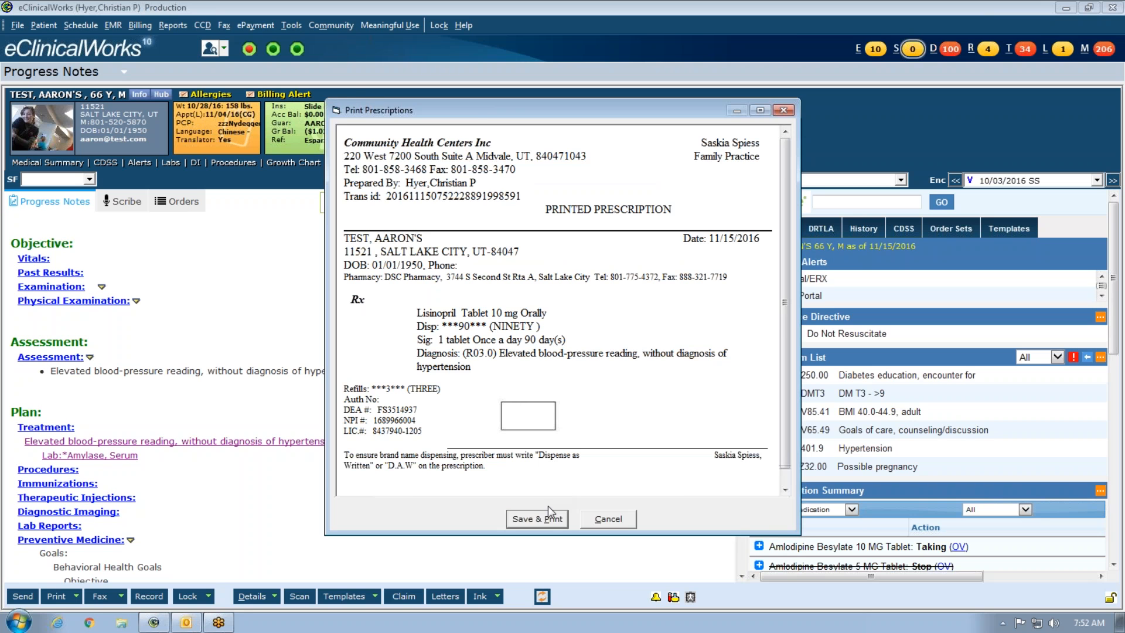
pyautogui.click(548, 513)
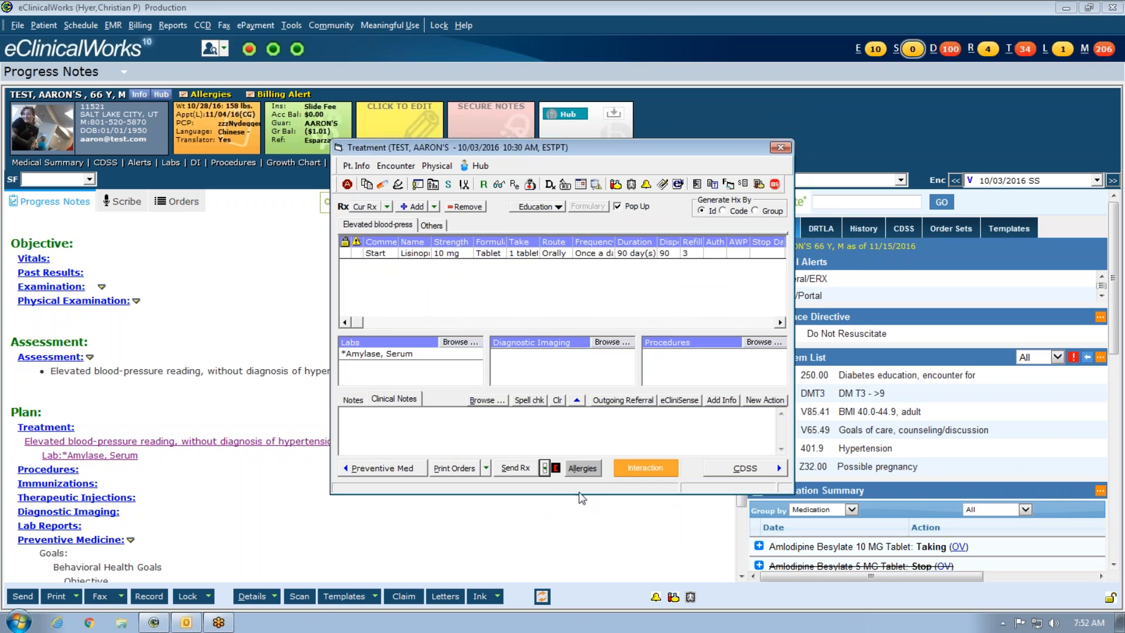
# - Send the prescription to the printer and mark the Lisinopril 10 mg comment as Stop
pyautogui.click(267, 371)
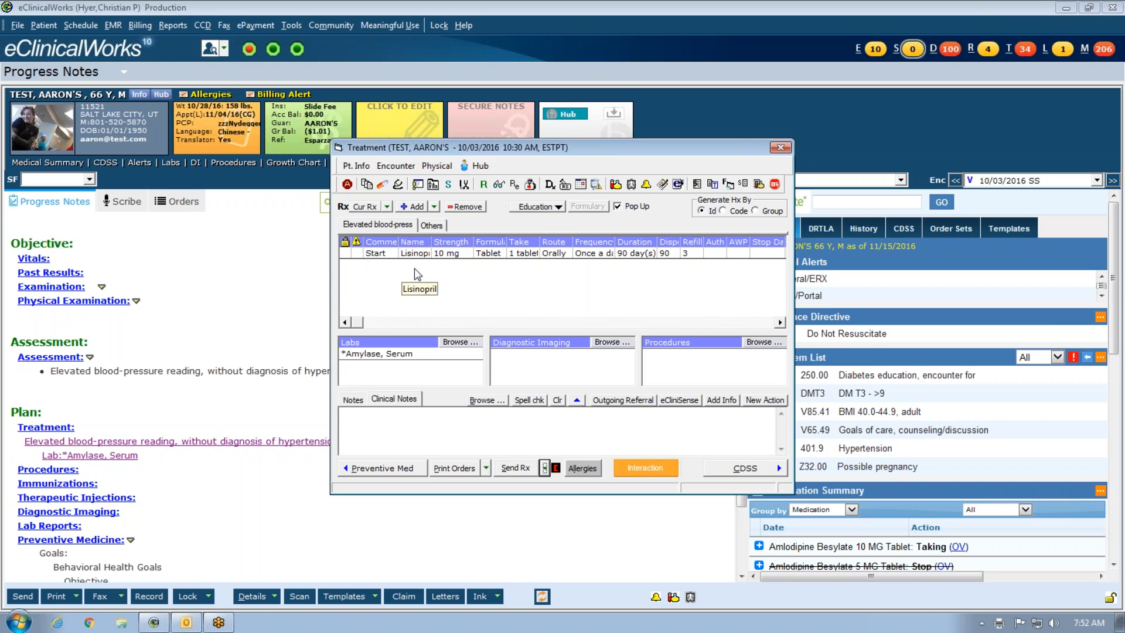
pyautogui.click(551, 184)
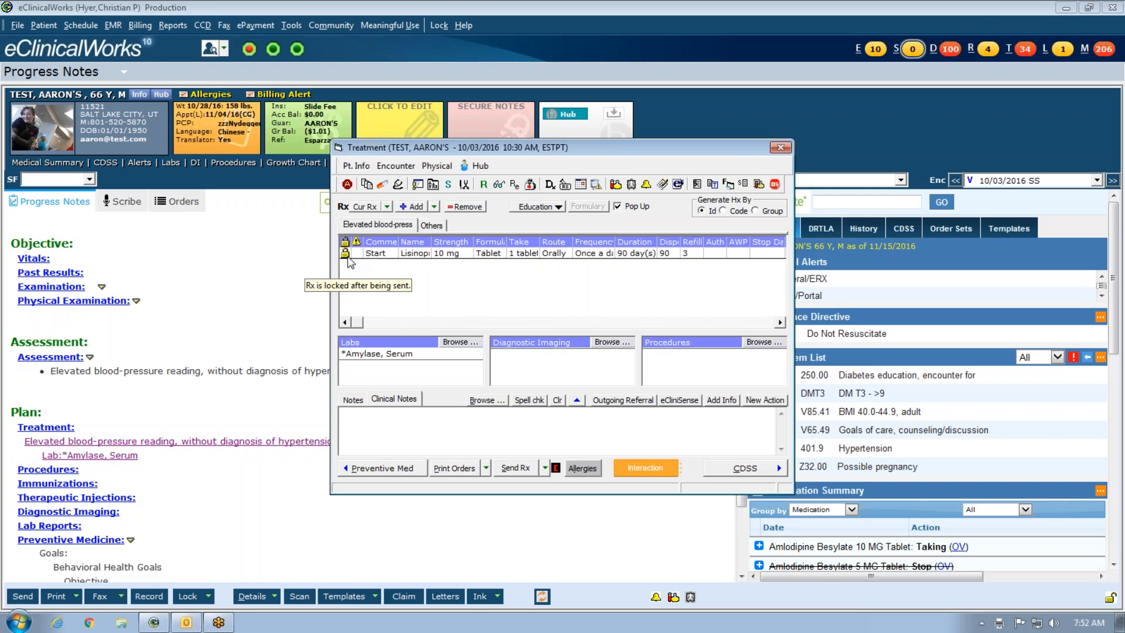
pyautogui.doubleClick(385, 253)
pyautogui.click(474, 350)
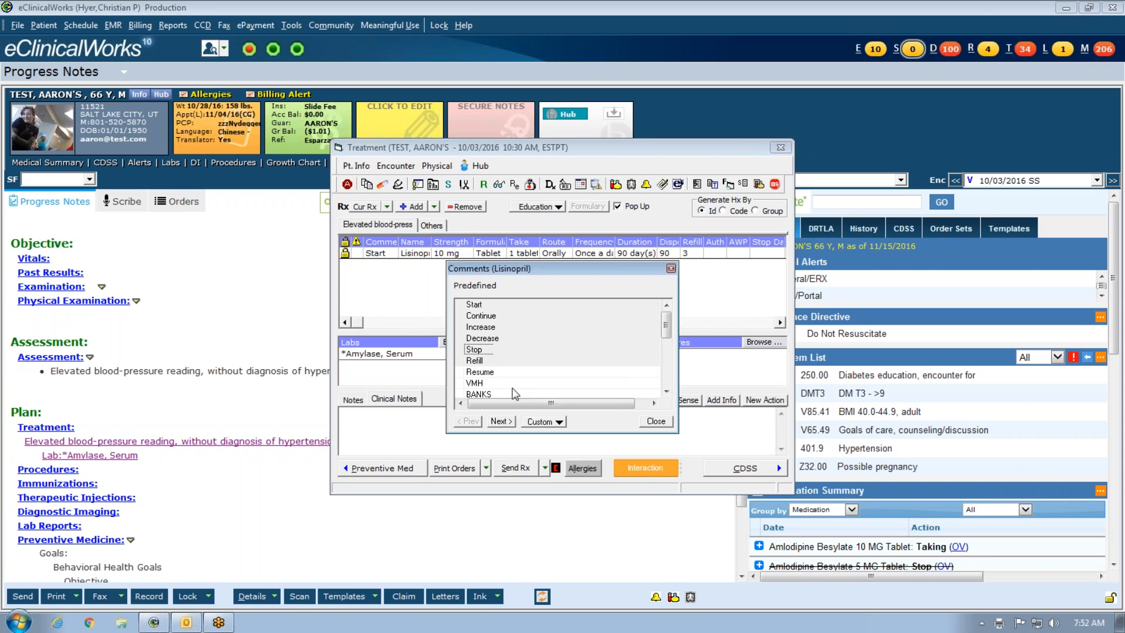
pyautogui.click(656, 421)
# - Add a Lisinopril 20 mg tablet prescription, accept the NDC warning, and send it electronically
pyautogui.click(413, 208)
pyautogui.write('li')
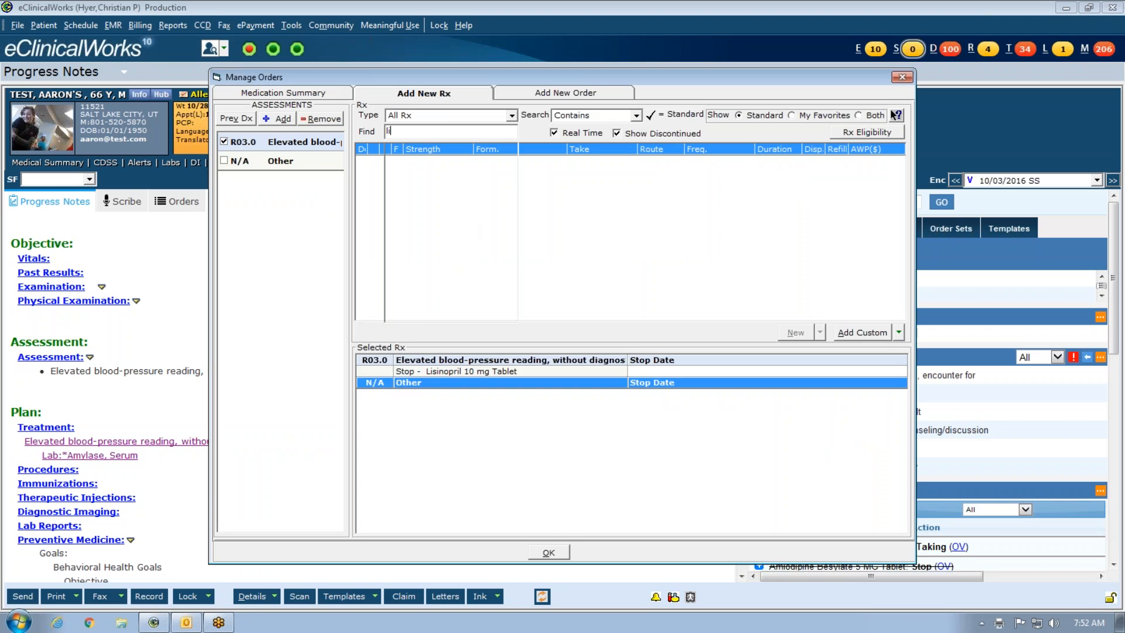
pyautogui.write('sino')
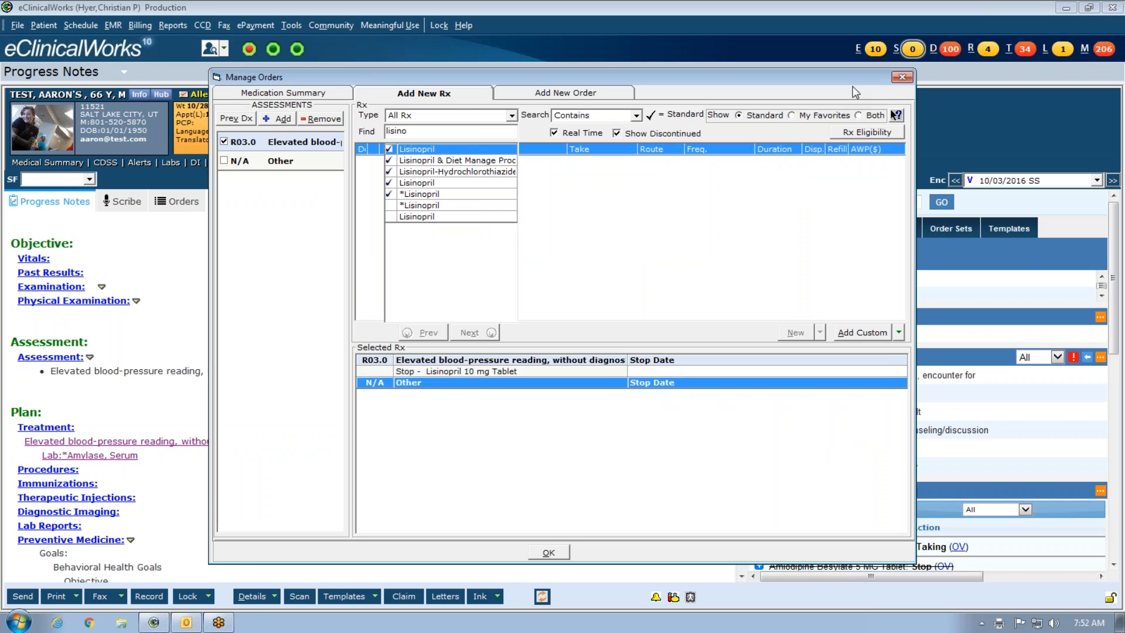
pyautogui.click(829, 115)
pyautogui.click(490, 150)
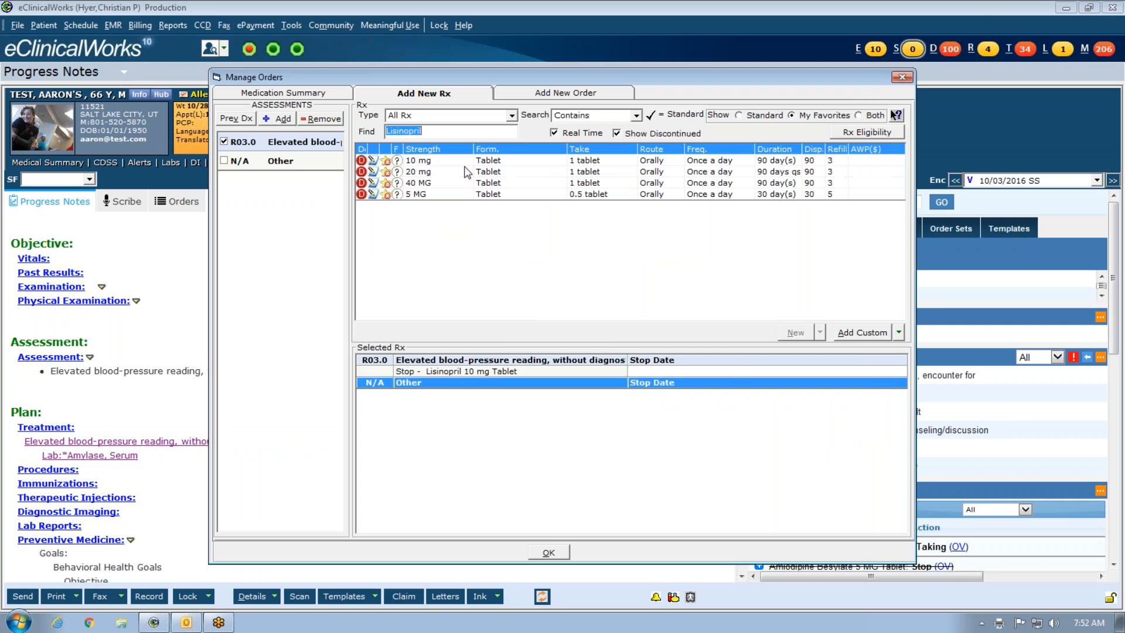
pyautogui.doubleClick(464, 171)
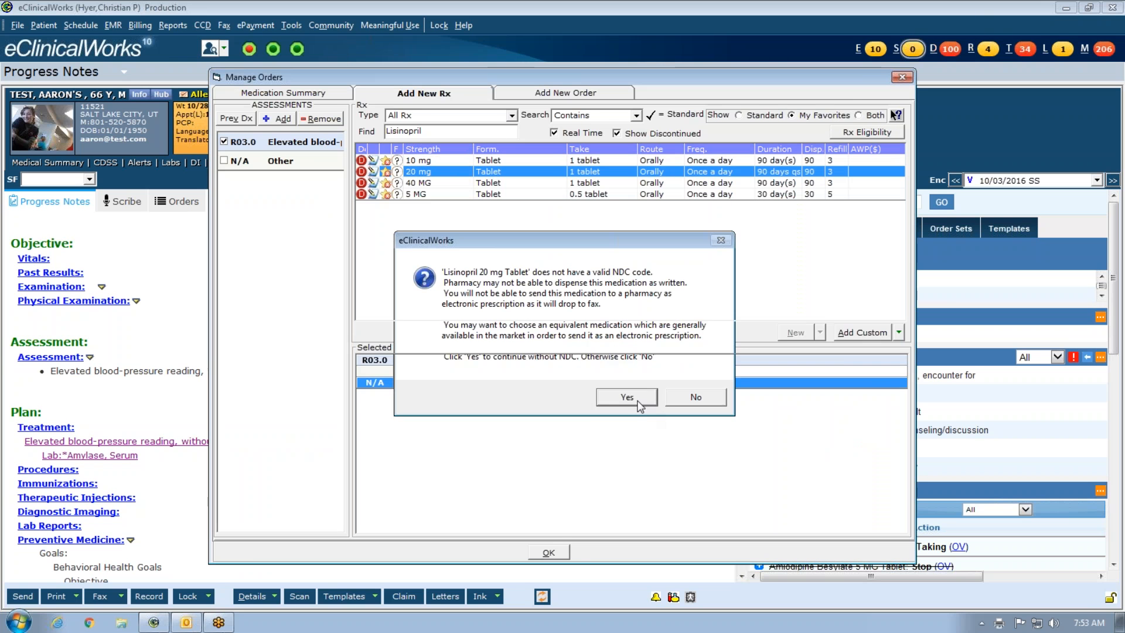
pyautogui.click(627, 398)
pyautogui.click(561, 555)
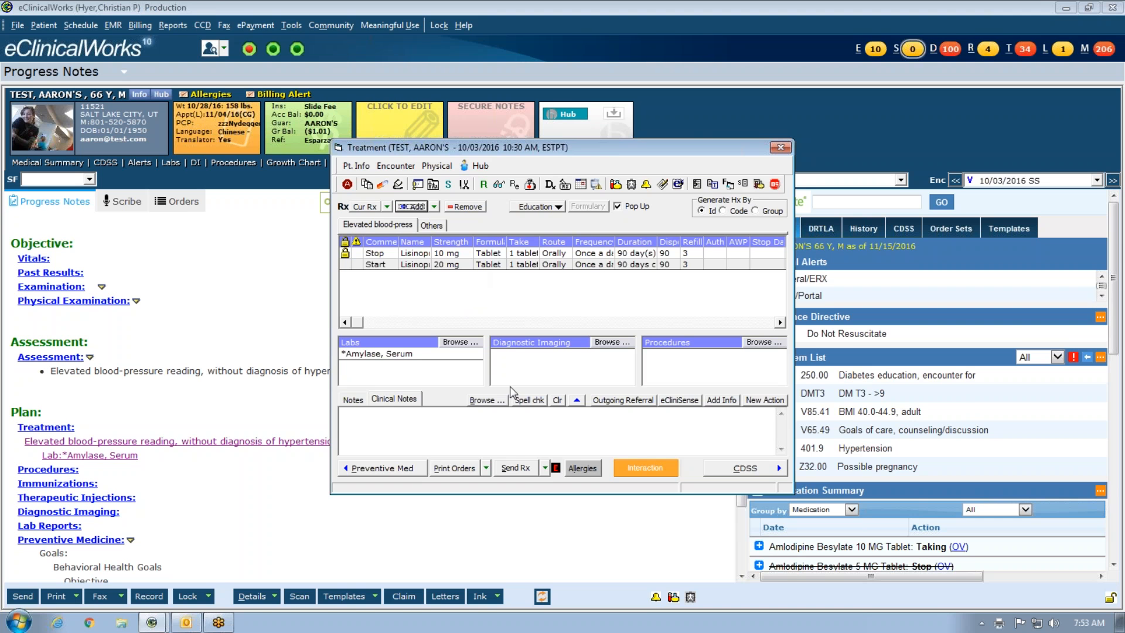
pyautogui.click(547, 472)
pyautogui.click(540, 517)
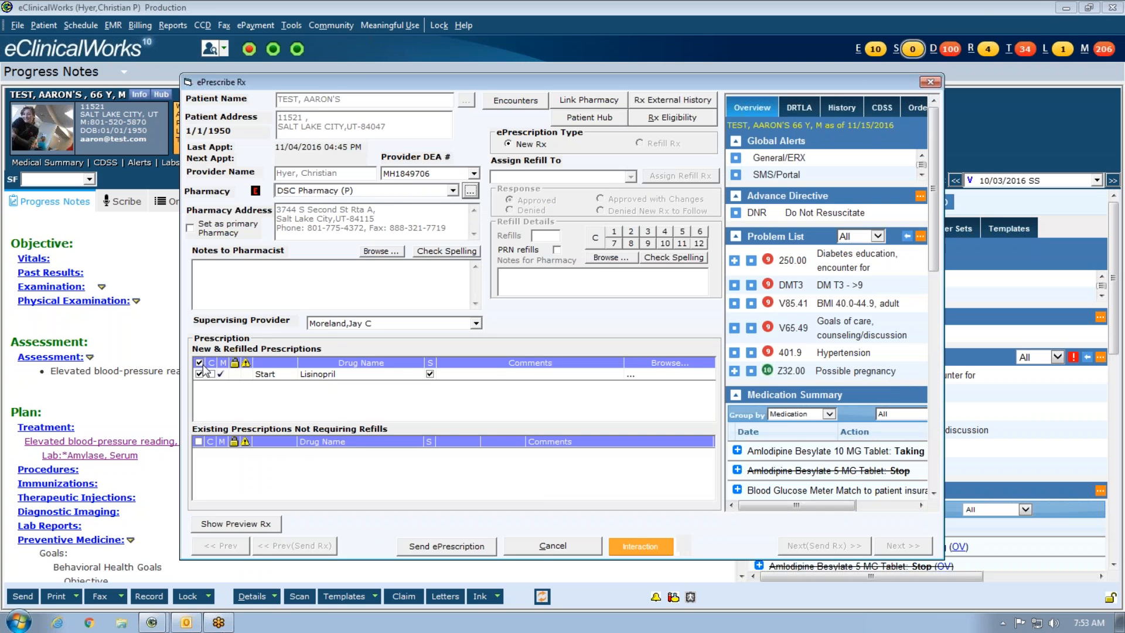
# - Cancel ePrescribe and send the lisinopril 20 mg prescription to Print Rx for preview
pyautogui.click(537, 547)
pyautogui.click(544, 467)
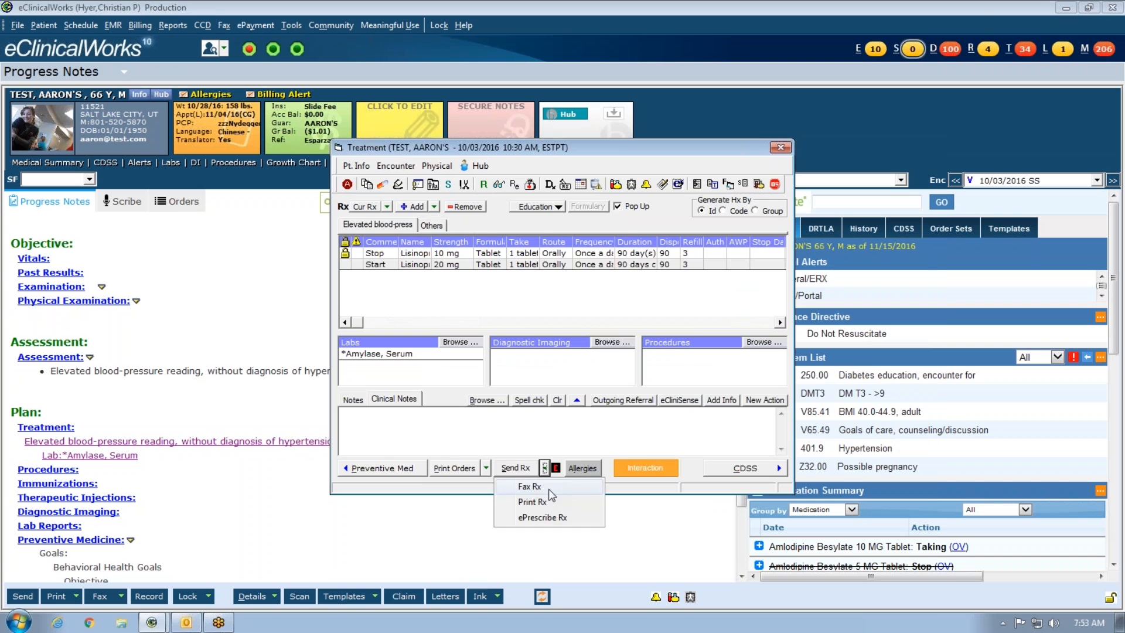
pyautogui.click(545, 502)
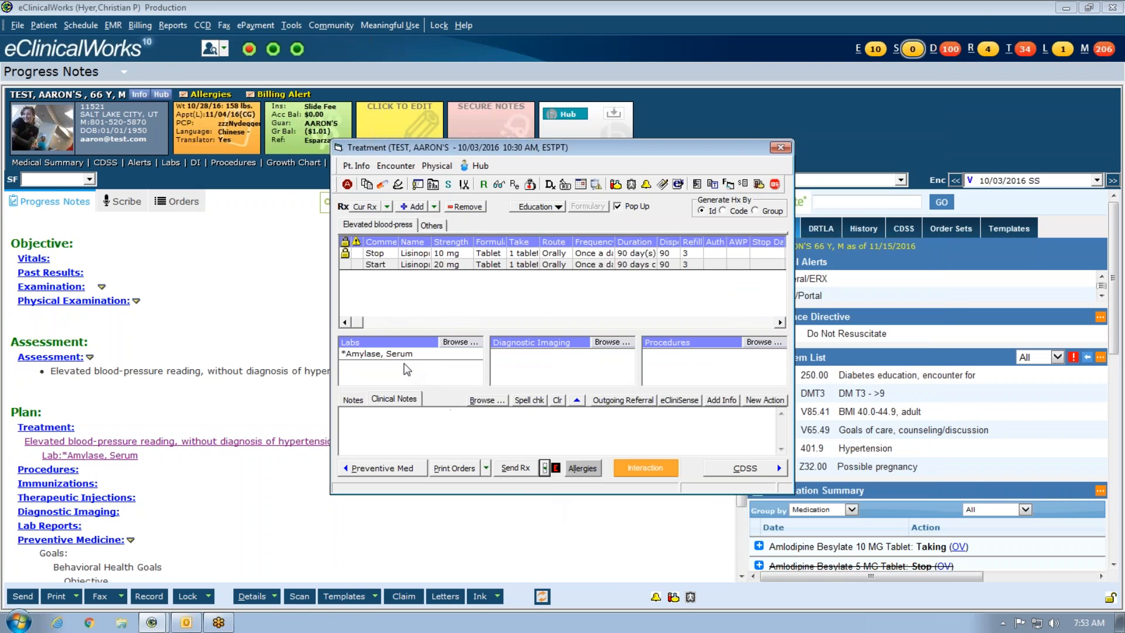
pyautogui.click(562, 496)
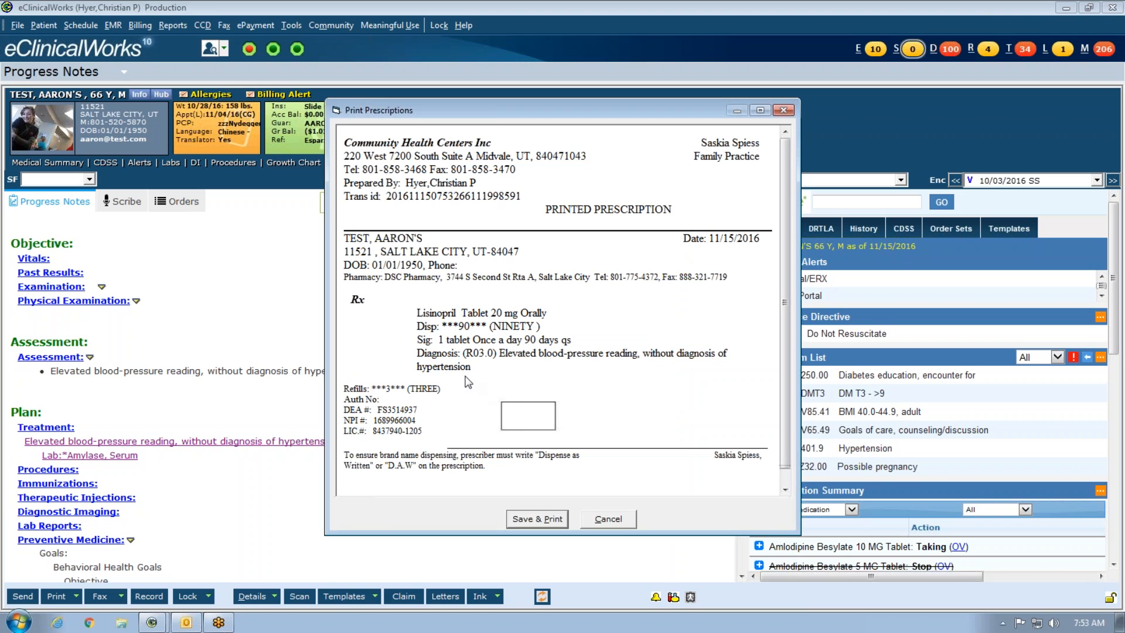
# - Save and print the 20 mg prescription, dismiss the print settings, and close Treatment
pyautogui.moveTo(486, 314); pyautogui.dragTo(550, 322)
pyautogui.click(580, 351)
pyautogui.click(540, 518)
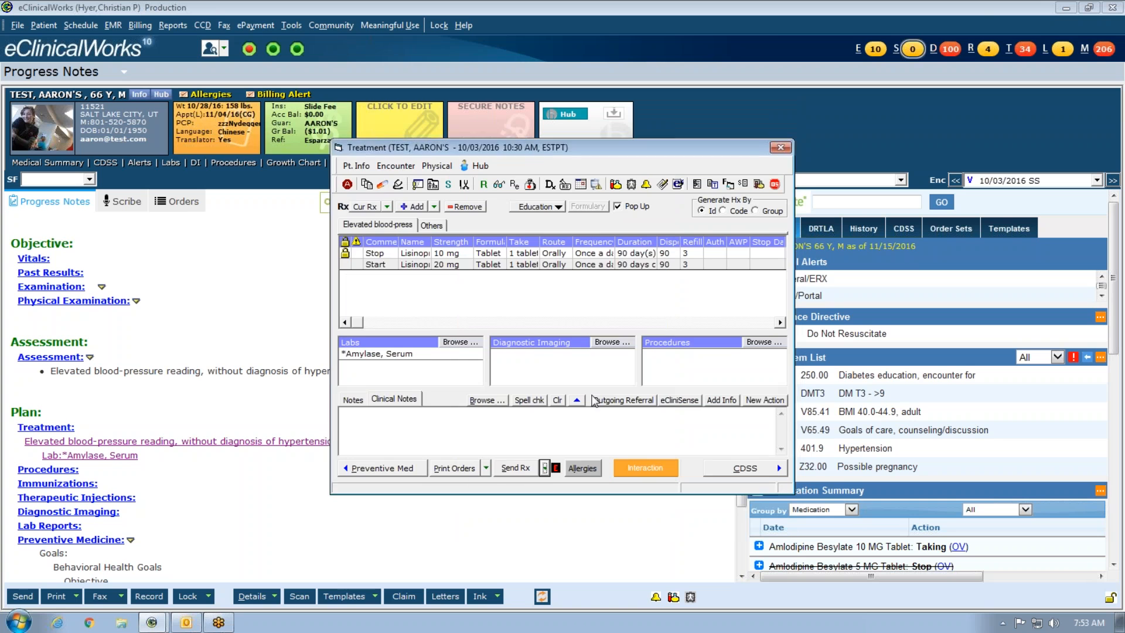
pyautogui.click(286, 385)
pyautogui.click(785, 149)
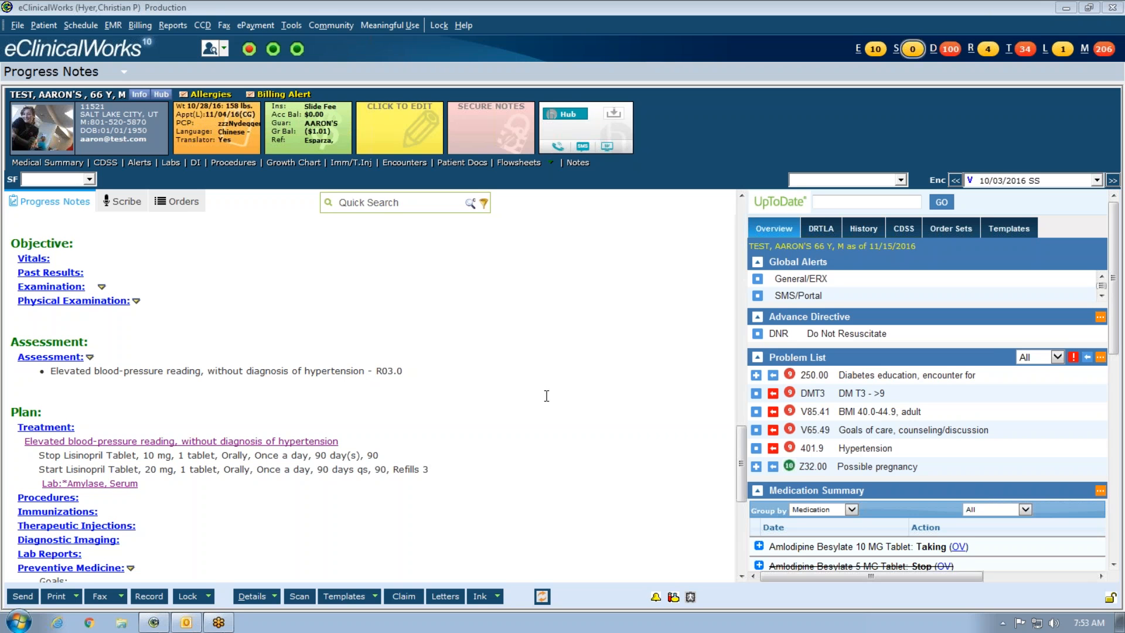
# - Scroll the progress note to review the Plan: Stop Lisinopril 10 mg, Start 20 mg, 3 refills
pyautogui.scroll(-4, 556, 386)
pyautogui.scroll(7, 556, 386)
pyautogui.scroll(5, 555, 384)
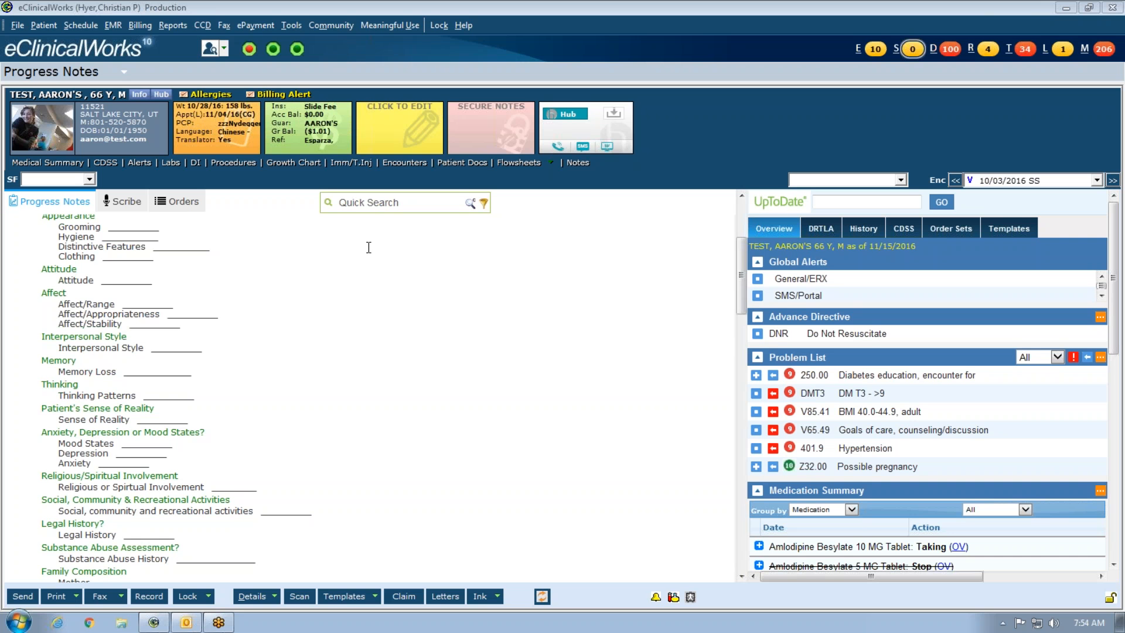
pyautogui.scroll(-10, 400, 390)
pyautogui.scroll(-10, 253, 263)
pyautogui.scroll(3, 76, 375)
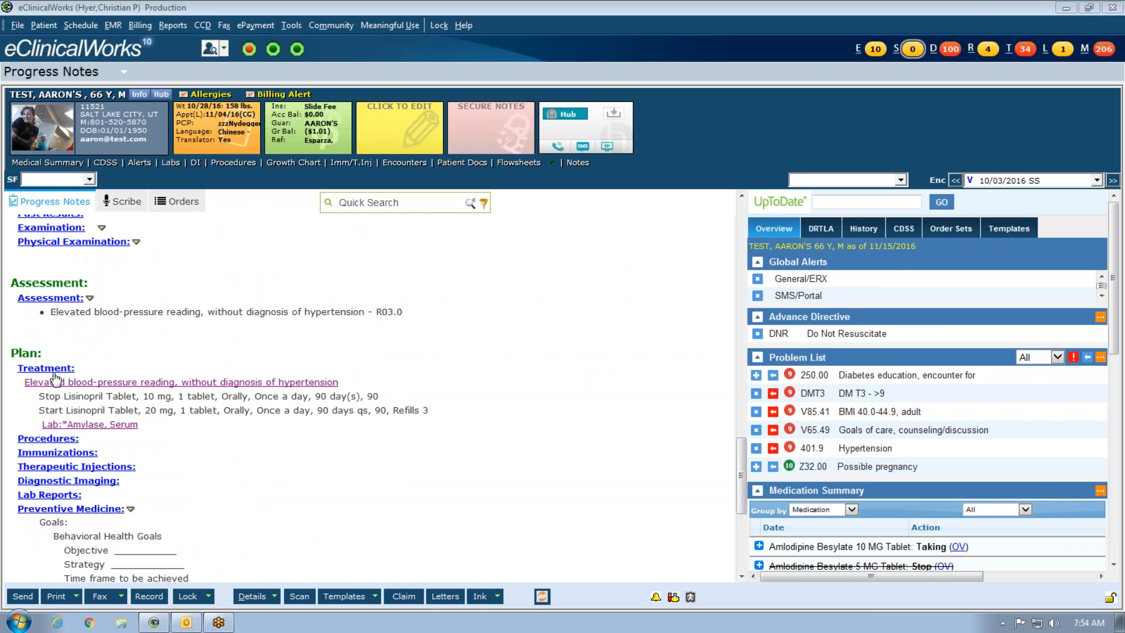
# - Reopen Treatment, add a prescription, search 'amlo' and select Amlodipine Besylate
pyautogui.click(56, 376)
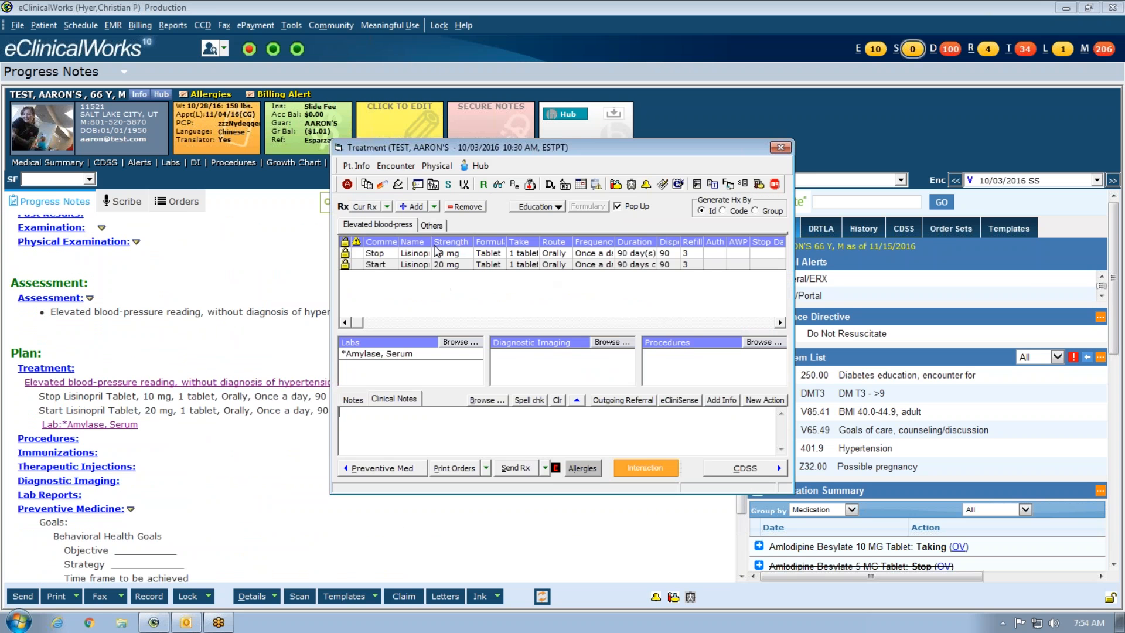
pyautogui.click(414, 207)
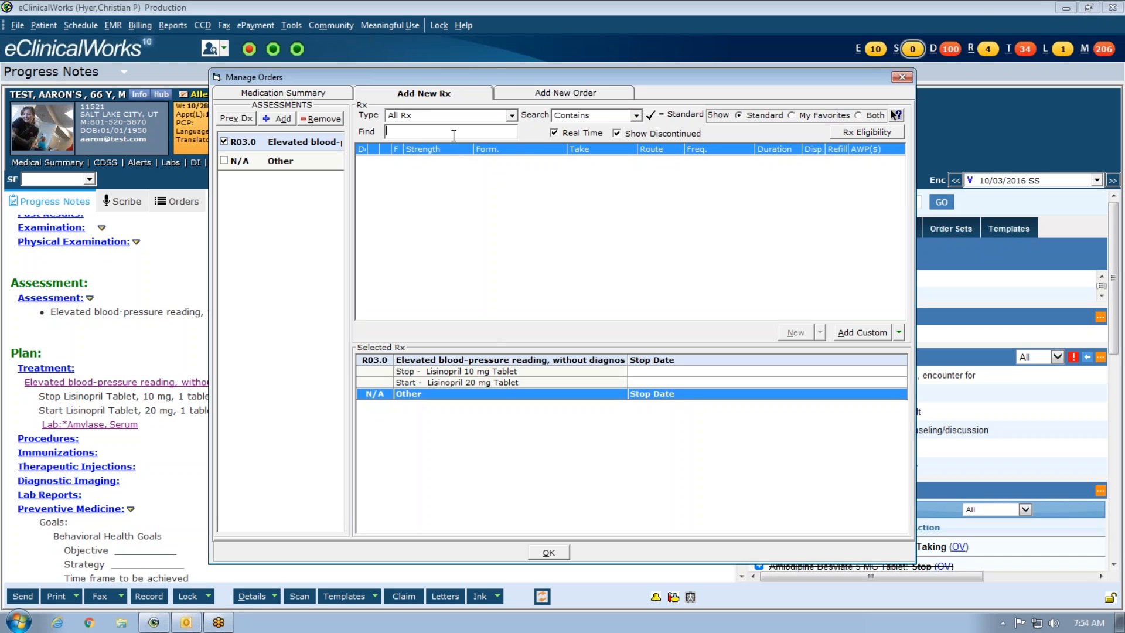
pyautogui.write('amold')
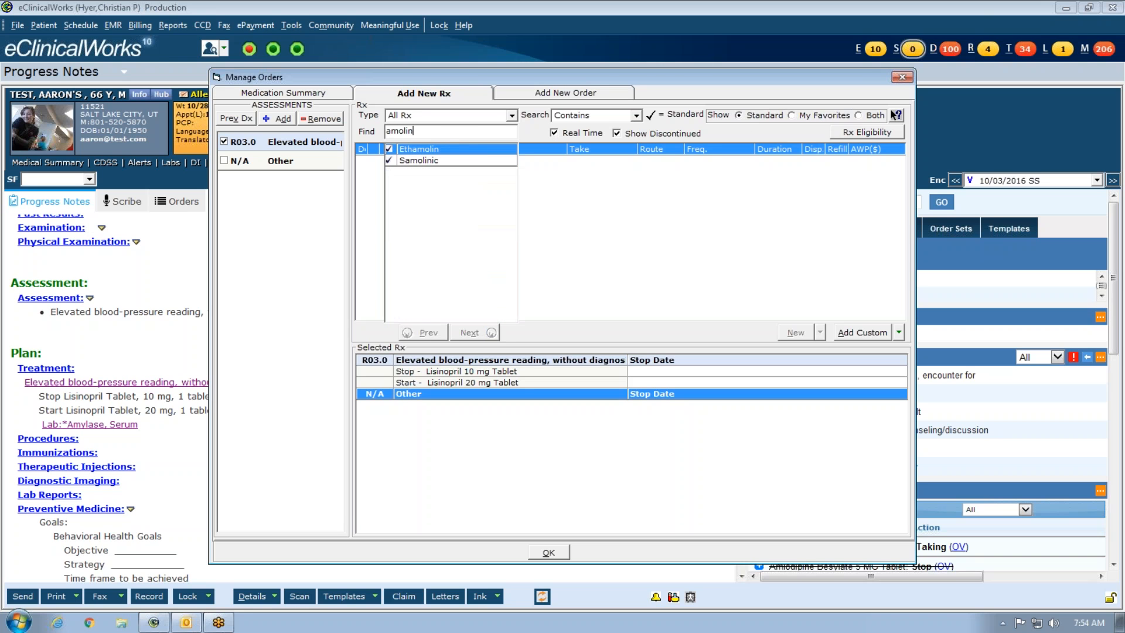
pyautogui.press('BackSpace')
pyautogui.write('i')
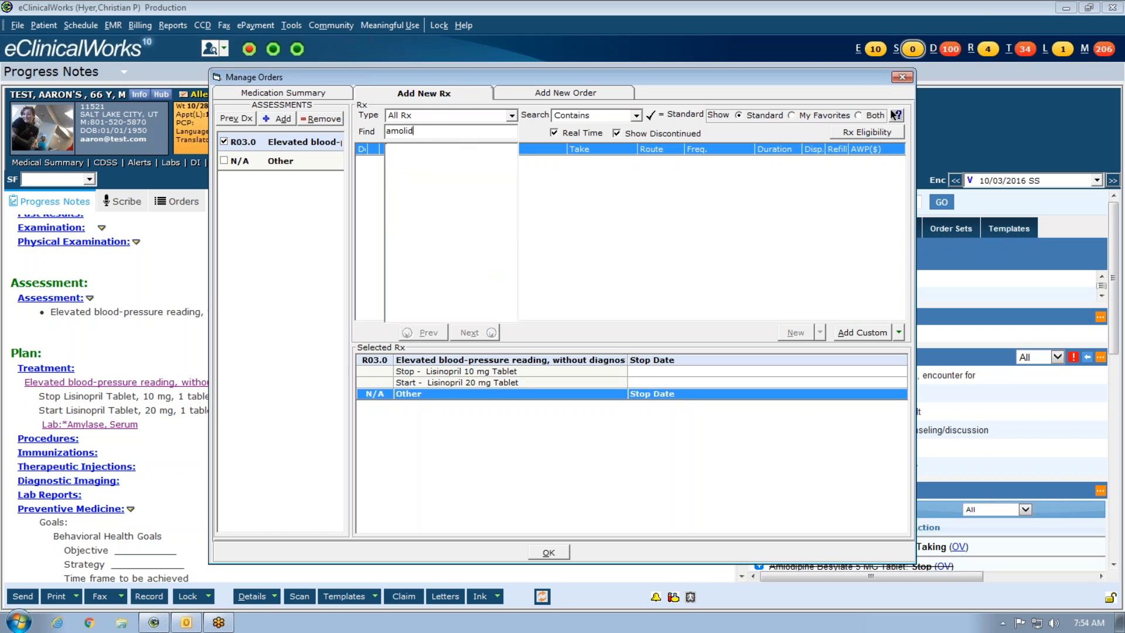
pyautogui.press('BackSpace')
pyautogui.press('BackSpace')
pyautogui.press('BackSpace')
pyautogui.write('lod')
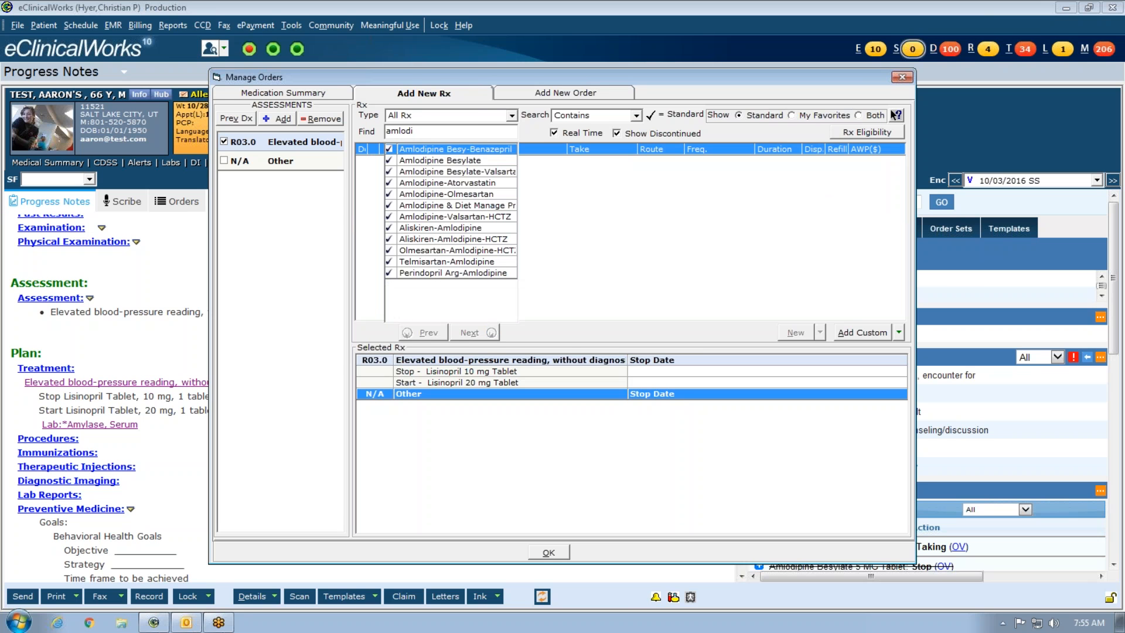
pyautogui.click(455, 162)
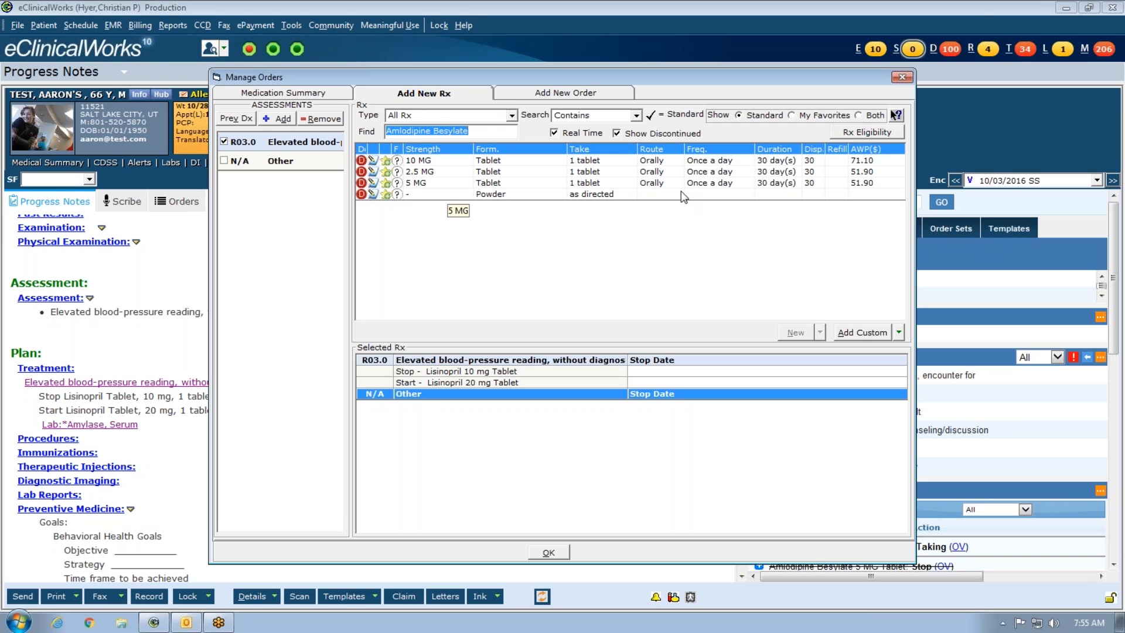
# - Favorite Amlodipine Besylate 5 MG with Duration 90, Dispense 90, Refills 3, shared with all providers
pyautogui.click(383, 186)
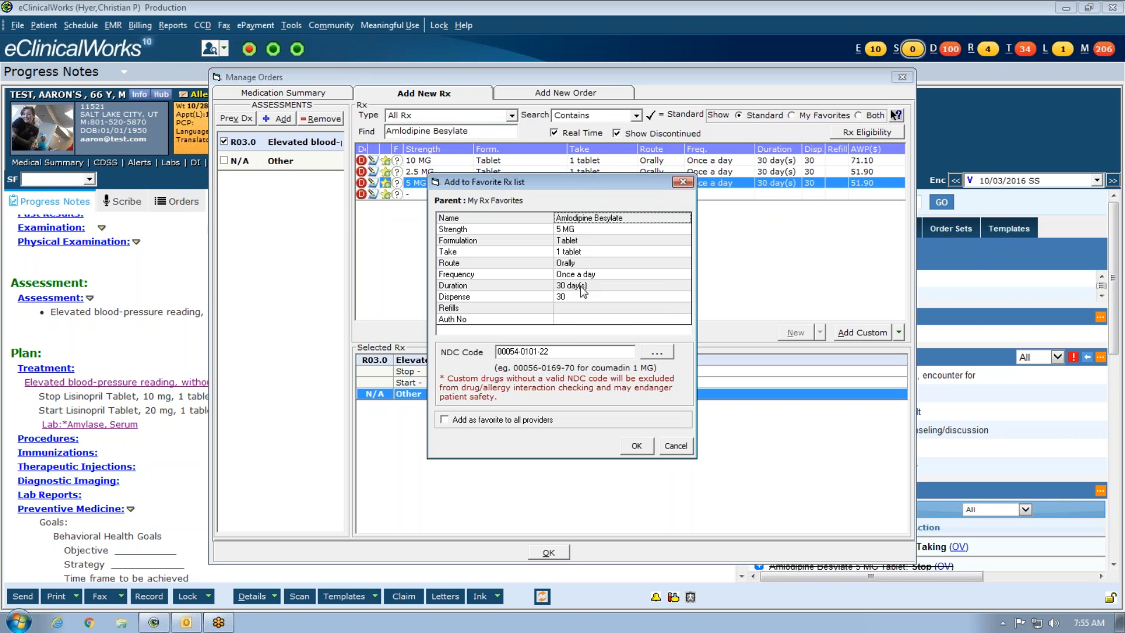
pyautogui.click(570, 286)
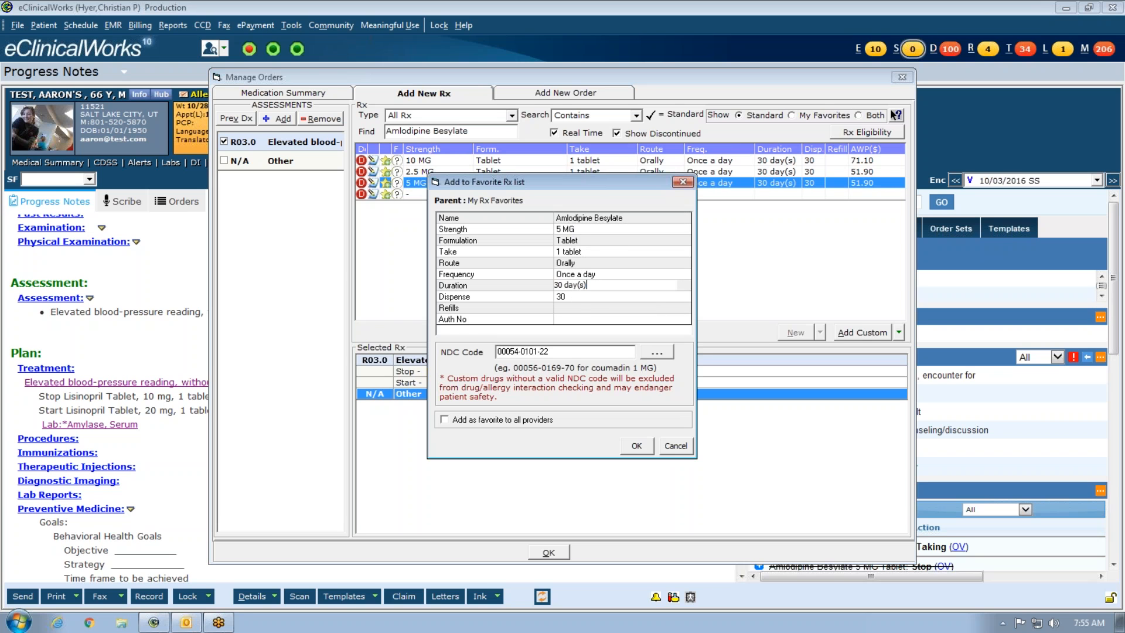
pyautogui.moveTo(563, 286); pyautogui.dragTo(511, 284)
pyautogui.write('90')
pyautogui.click(590, 297)
pyautogui.press('BackSpace')
pyautogui.press('BackSpace')
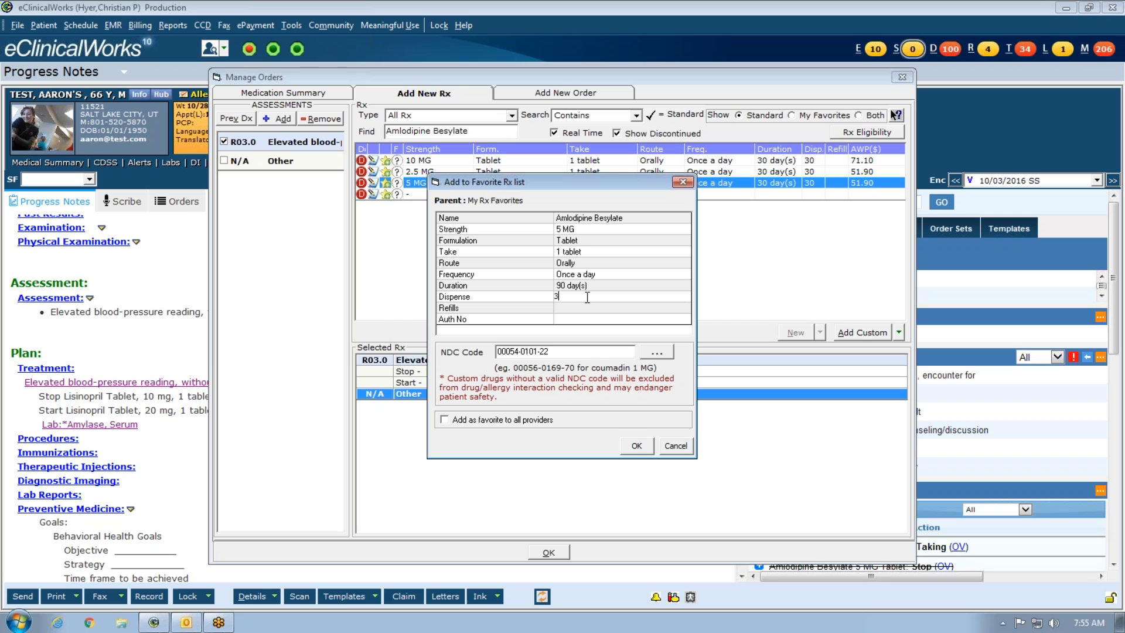
pyautogui.press('BackSpace')
pyautogui.write('90')
pyautogui.click(583, 308)
pyautogui.write('3')
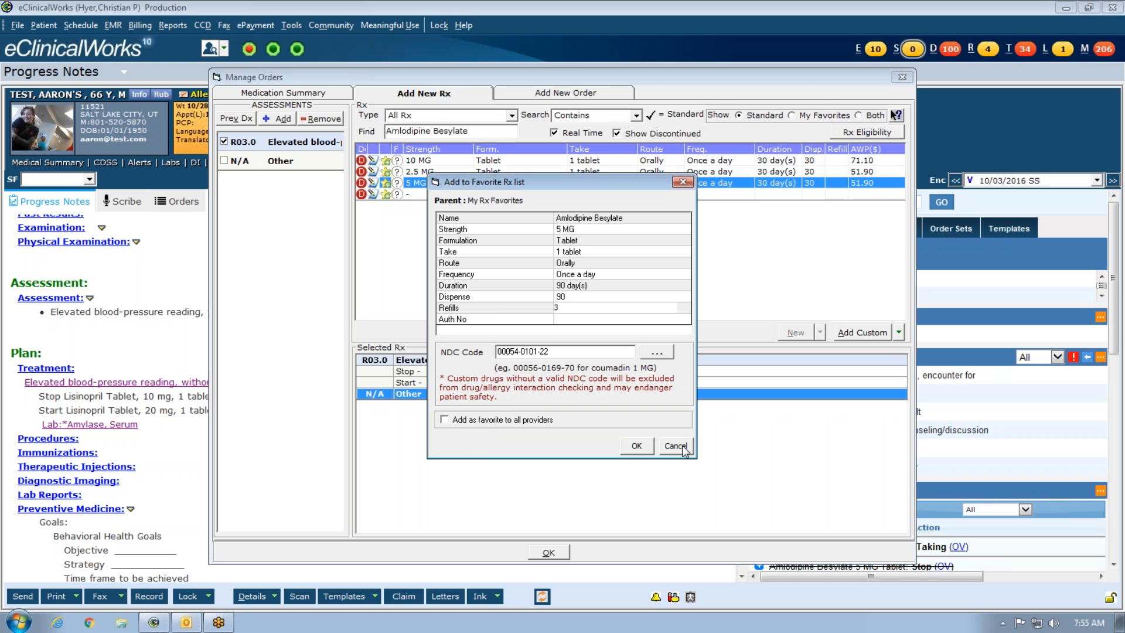
pyautogui.click(466, 420)
pyautogui.click(637, 446)
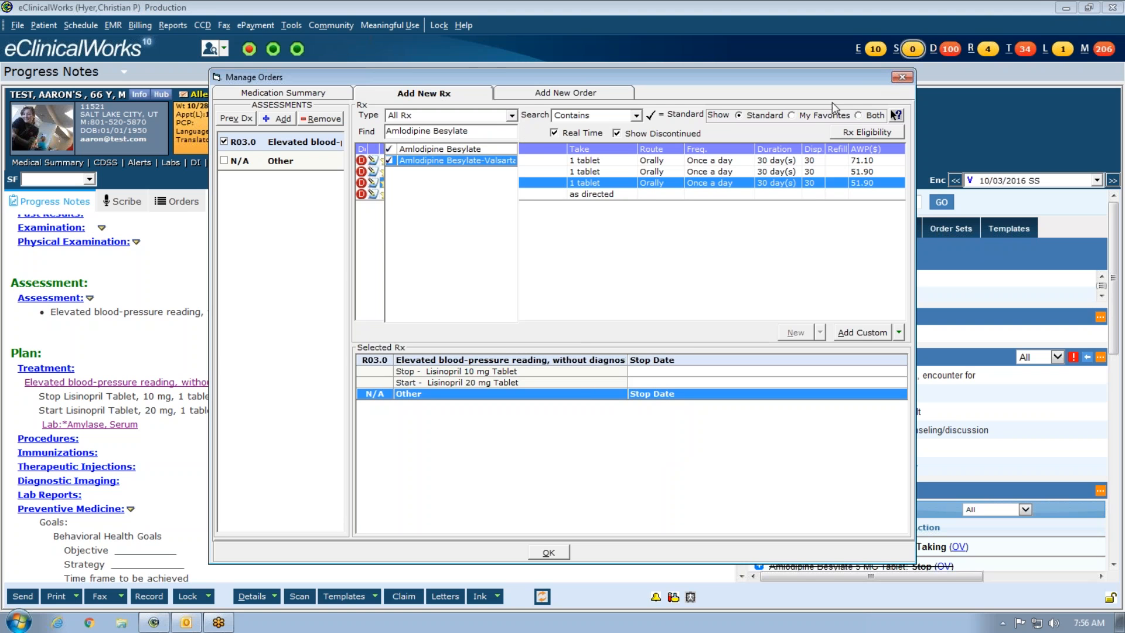
# - Filter to My Favorites and search 'aml' to list the Amlodipine Besylate favorites
pyautogui.click(811, 114)
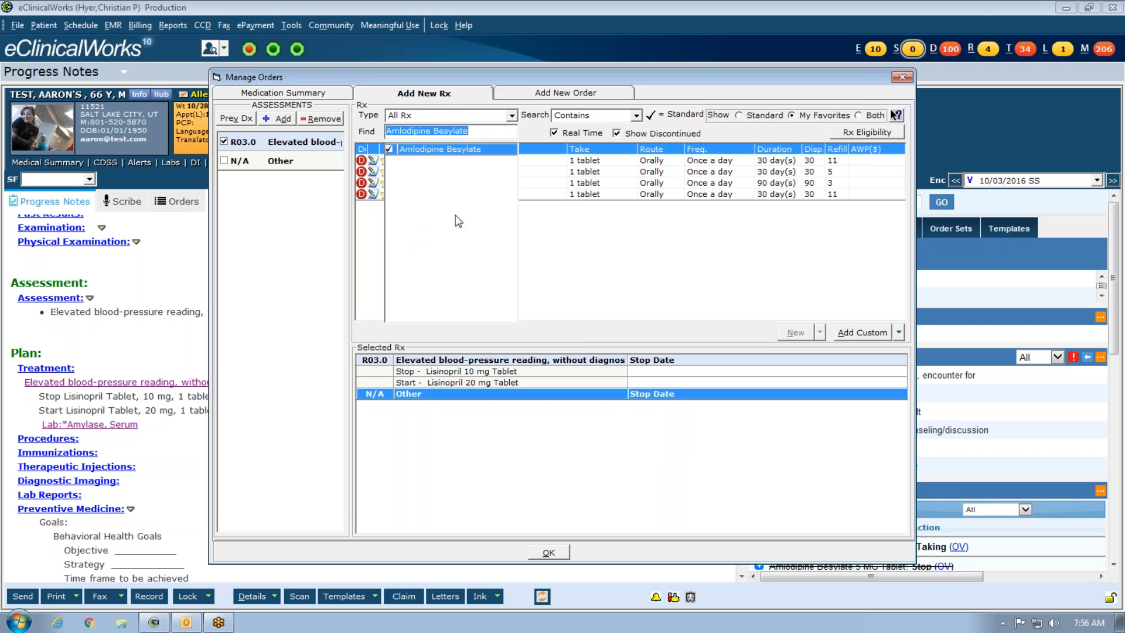
pyautogui.write('amlo')
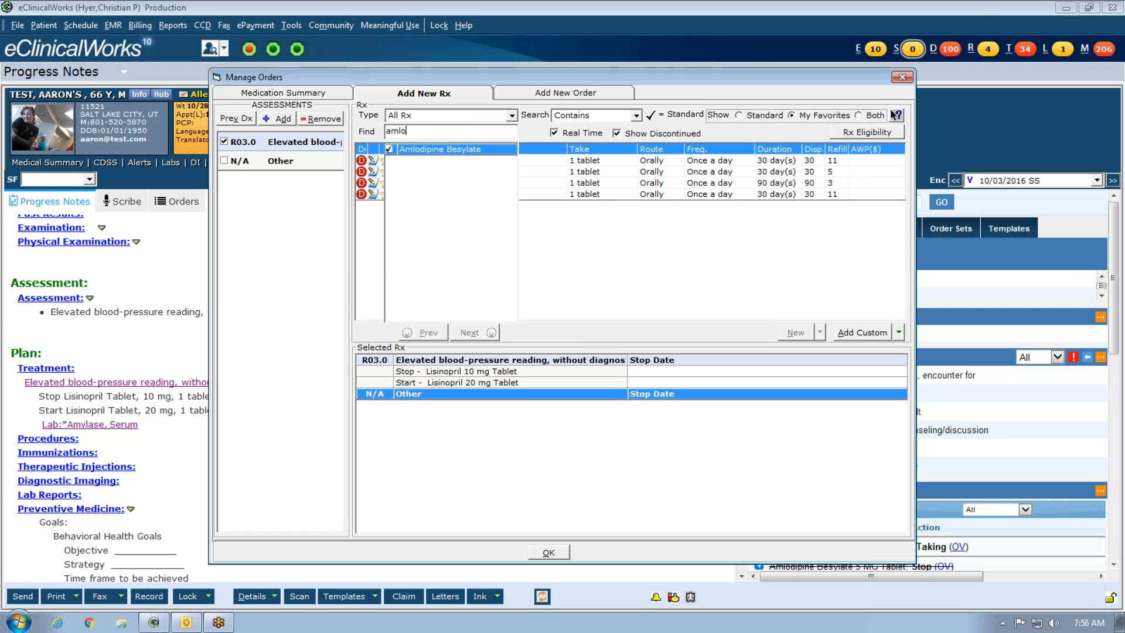
pyautogui.click(424, 147)
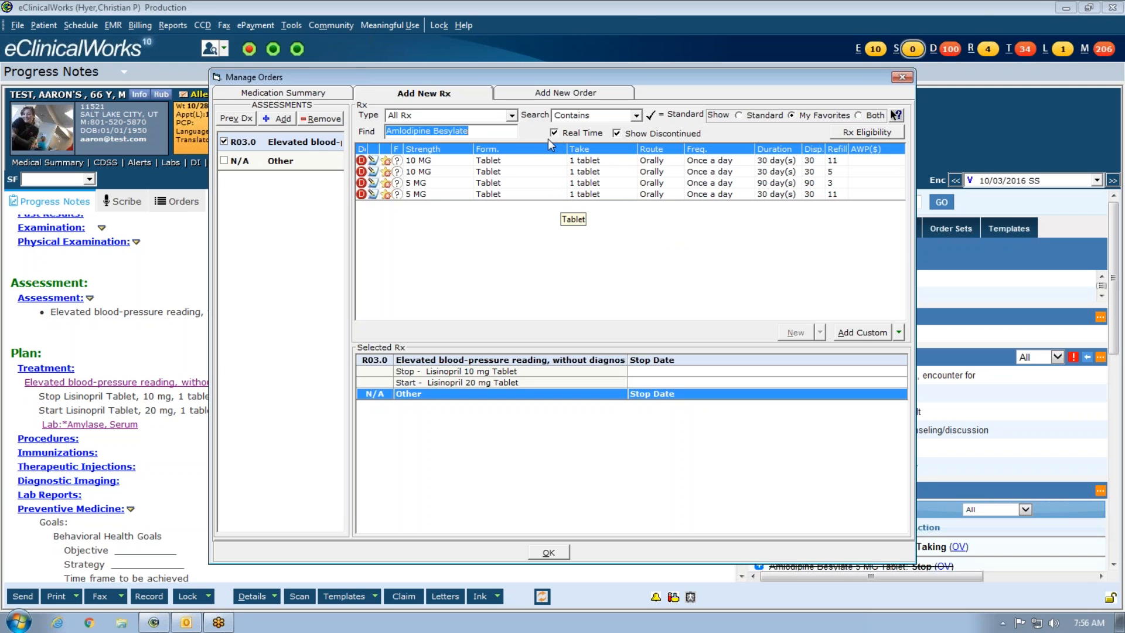
# - Show the patient's Medication Summary tab in Manage Orders
pyautogui.click(634, 14)
pyautogui.click(1120, 369)
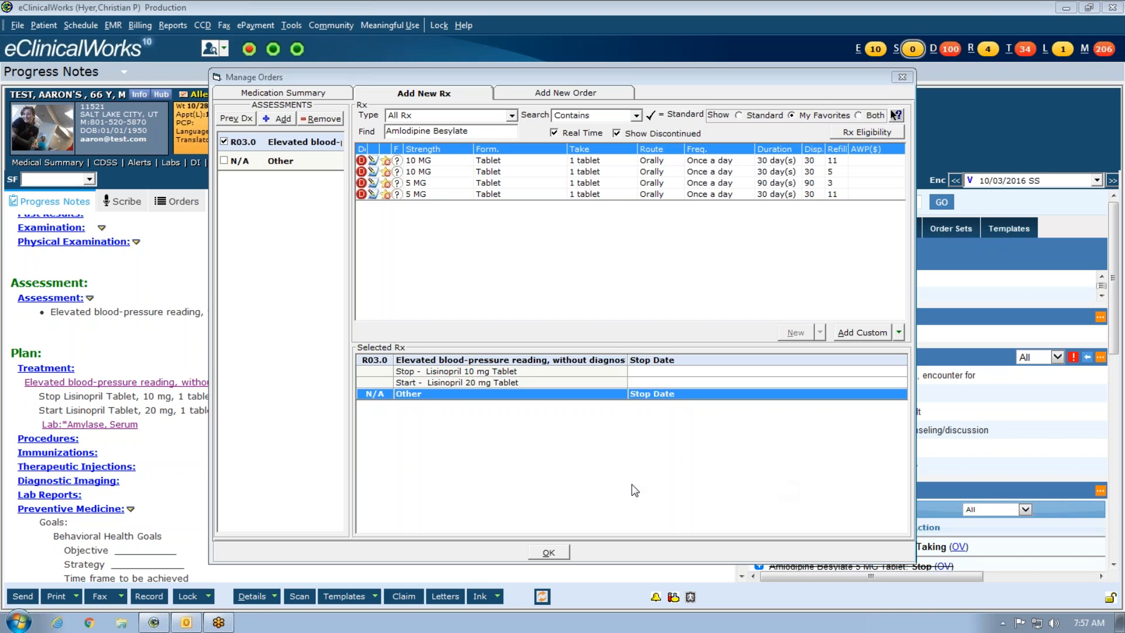
pyautogui.click(283, 92)
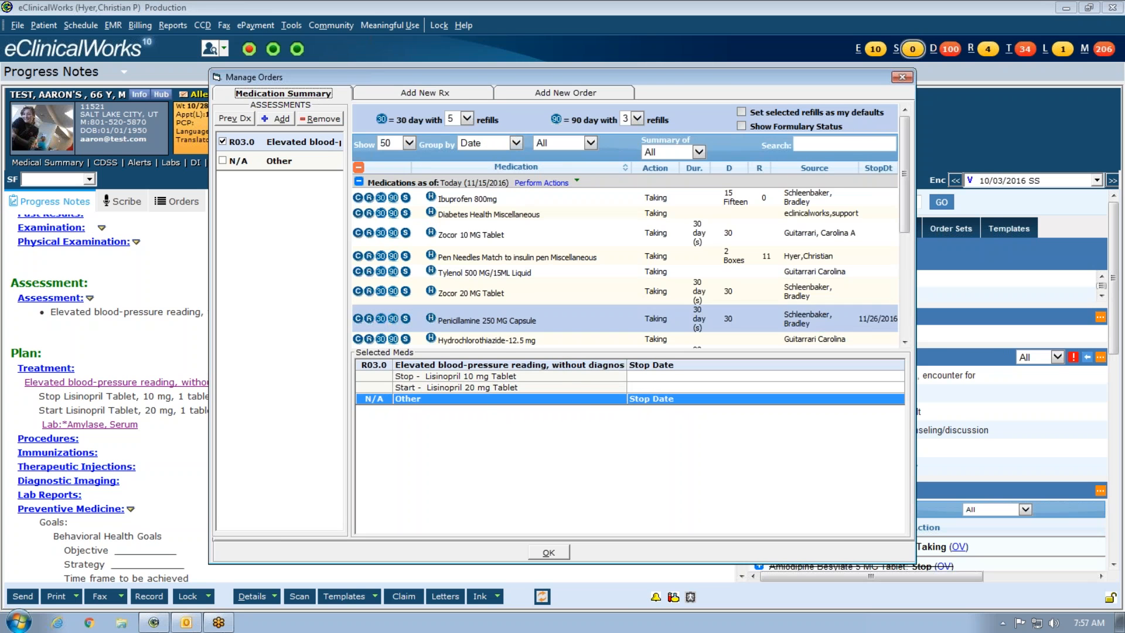
# - In Add New Rx, set Type to CustomRx and search 'ging'
pyautogui.click(435, 95)
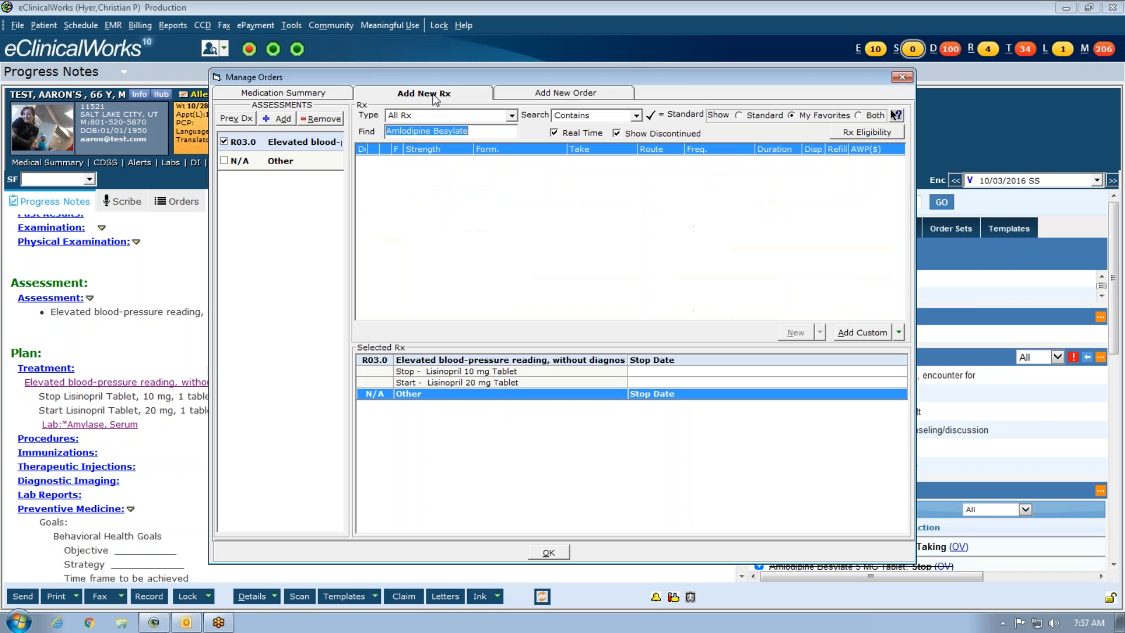
pyautogui.click(511, 116)
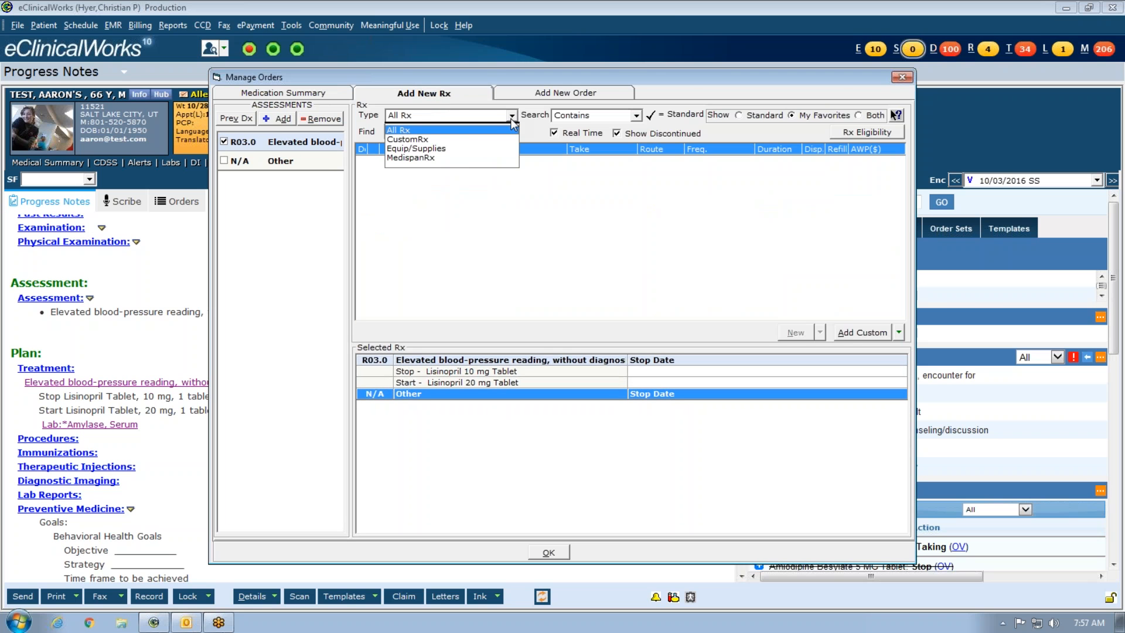
pyautogui.click(449, 140)
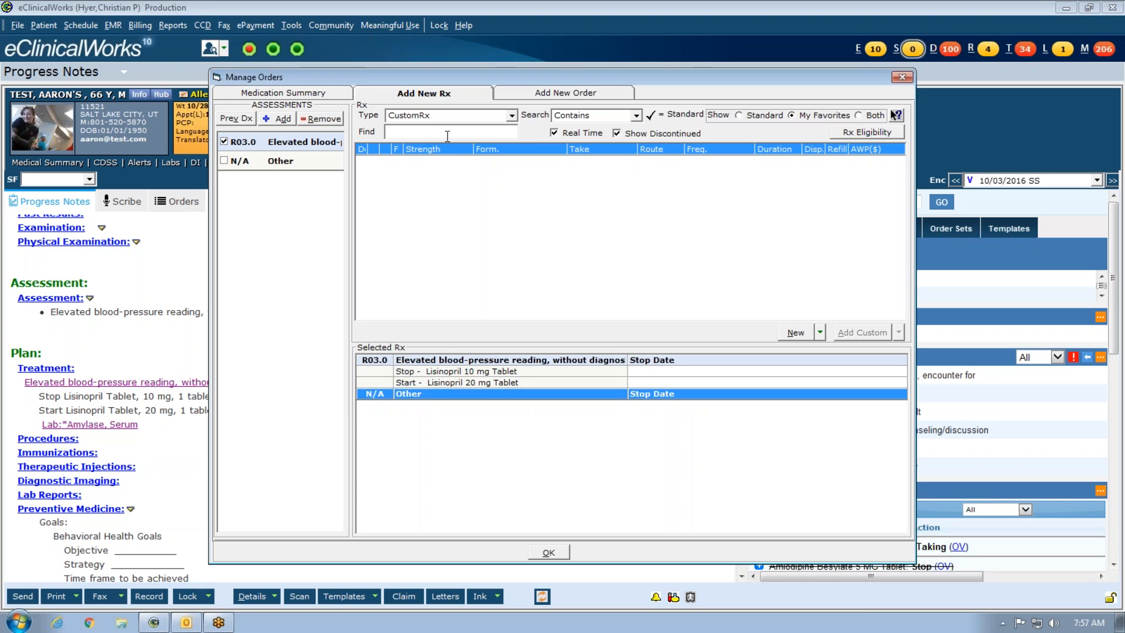
pyautogui.write('ging')
pyautogui.press('BackSpace')
pyautogui.press('BackSpace')
pyautogui.press('BackSpace')
pyautogui.press('BackSpace')
# - Search 'ginger' across All Rx types
pyautogui.click(512, 116)
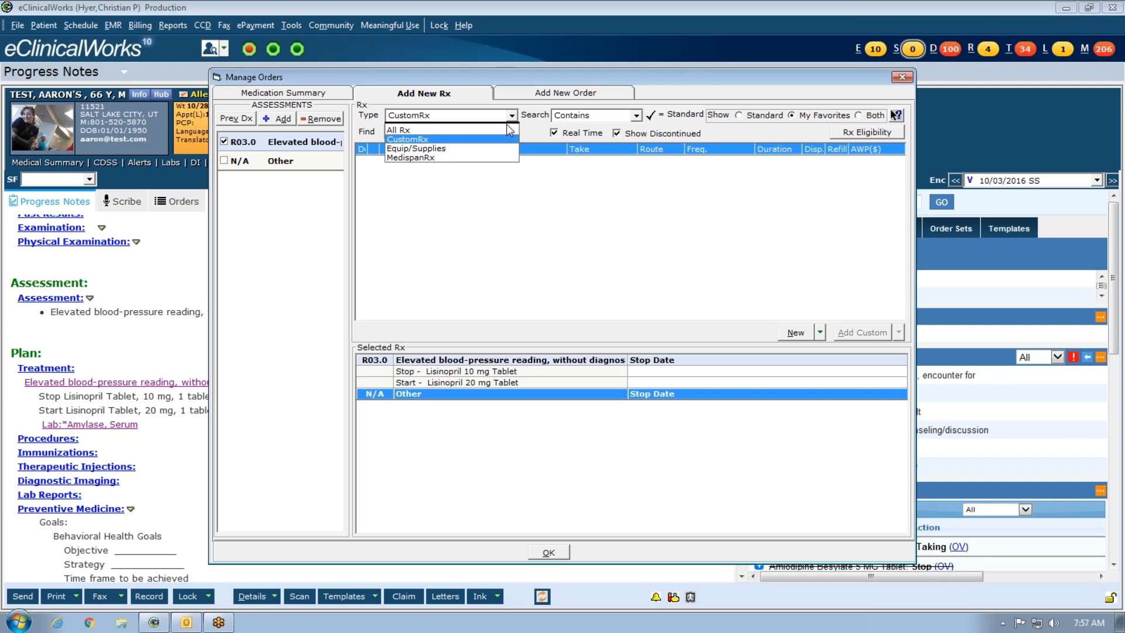
pyautogui.click(506, 130)
pyautogui.write('gi')
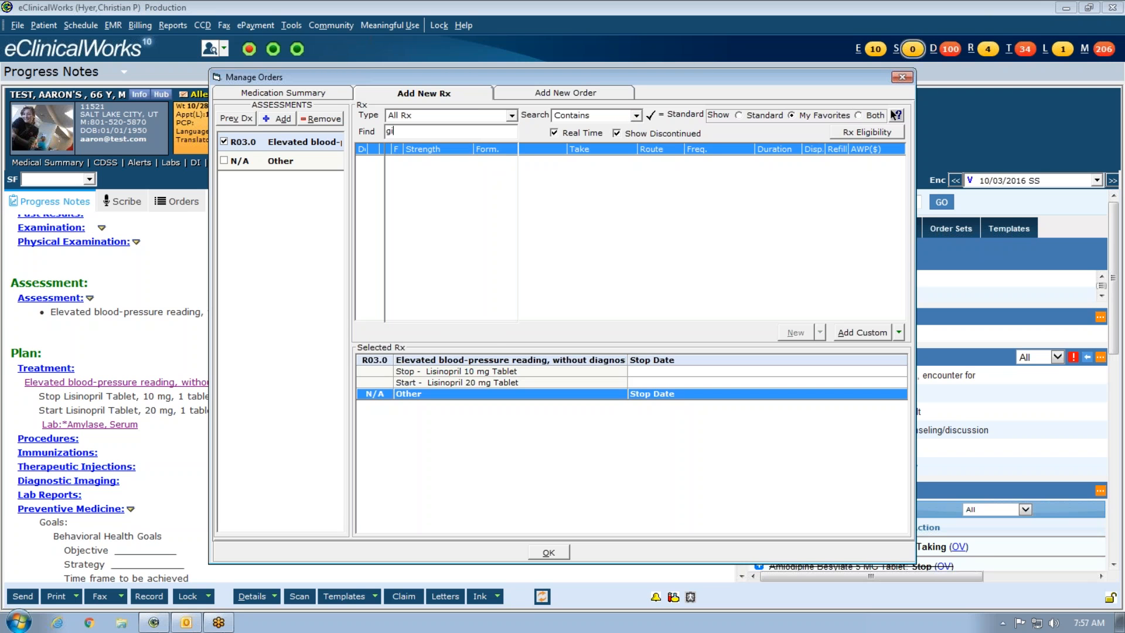
pyautogui.write('nger')
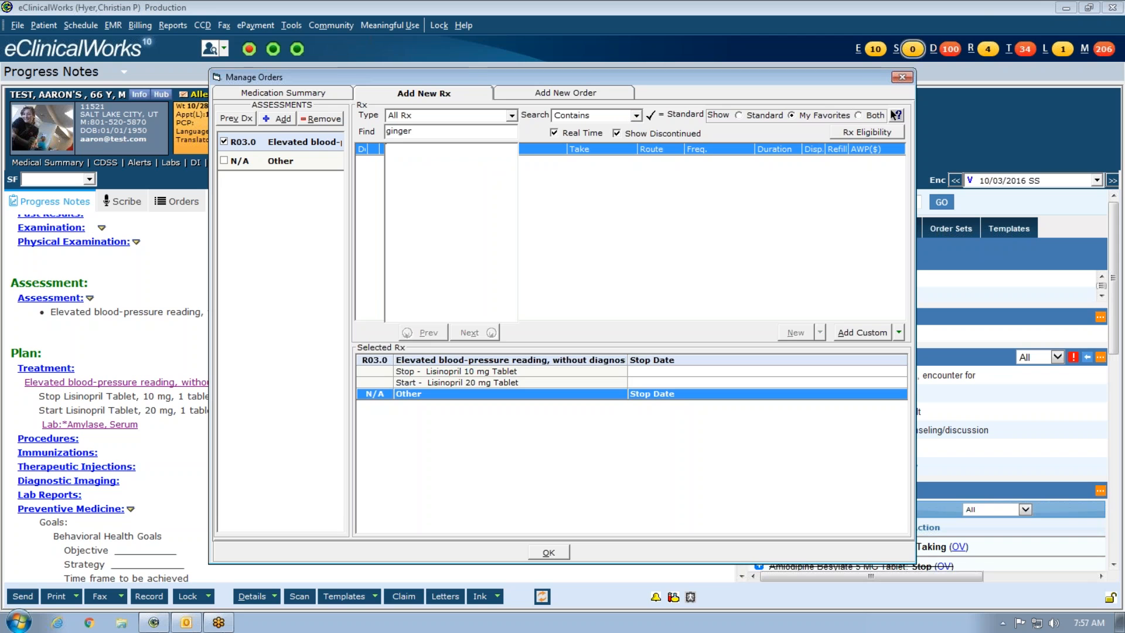
pyautogui.press('BackSpace')
pyautogui.press('BackSpace')
pyautogui.press('BackSpace')
pyautogui.press('BackSpace')
pyautogui.press('BackSpace')
pyautogui.press('BackSpace')
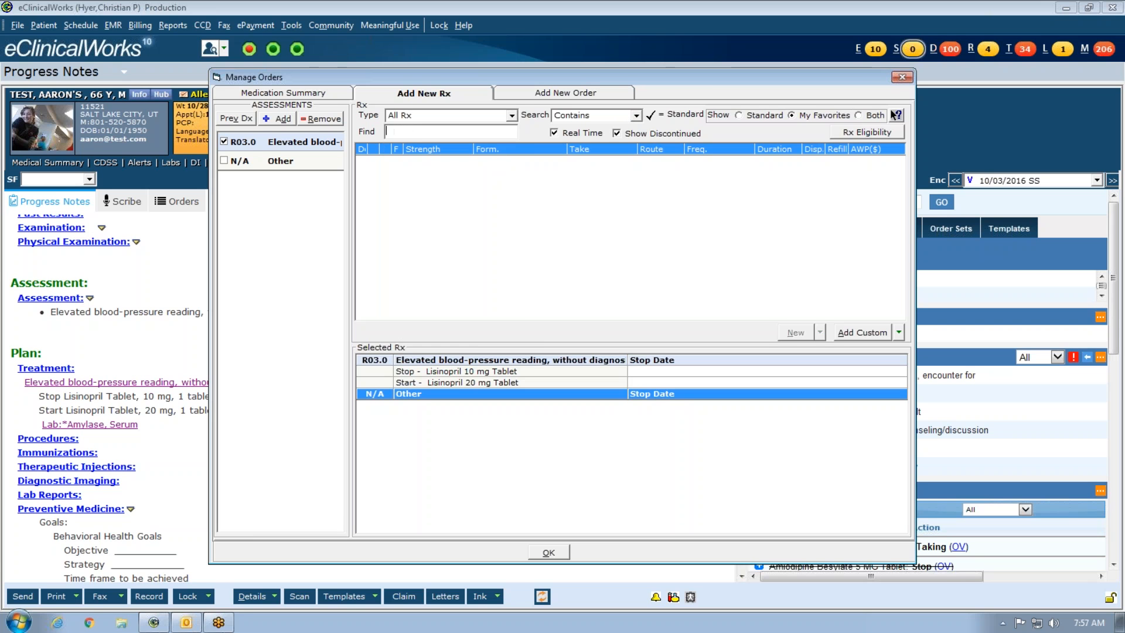
# - Search 'ging' under MedispanRx, then set the Type back to CustomRx
pyautogui.click(511, 115)
pyautogui.click(480, 157)
pyautogui.write('ging')
pyautogui.press('BackSpace')
pyautogui.press('BackSpace')
pyautogui.press('BackSpace')
pyautogui.press('BackSpace')
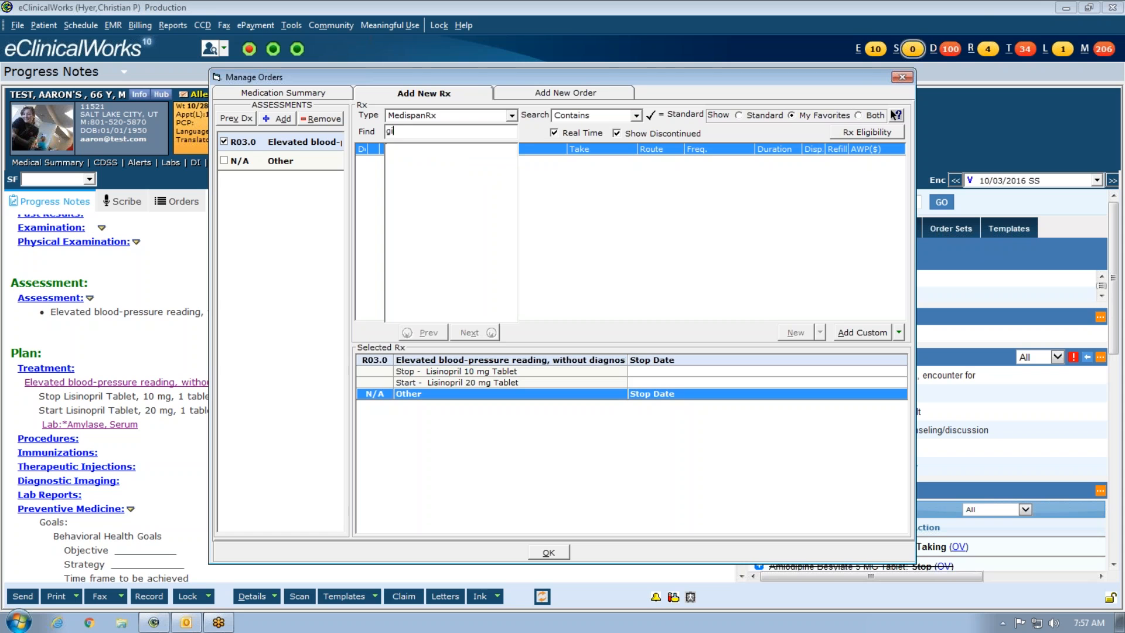
pyautogui.click(511, 115)
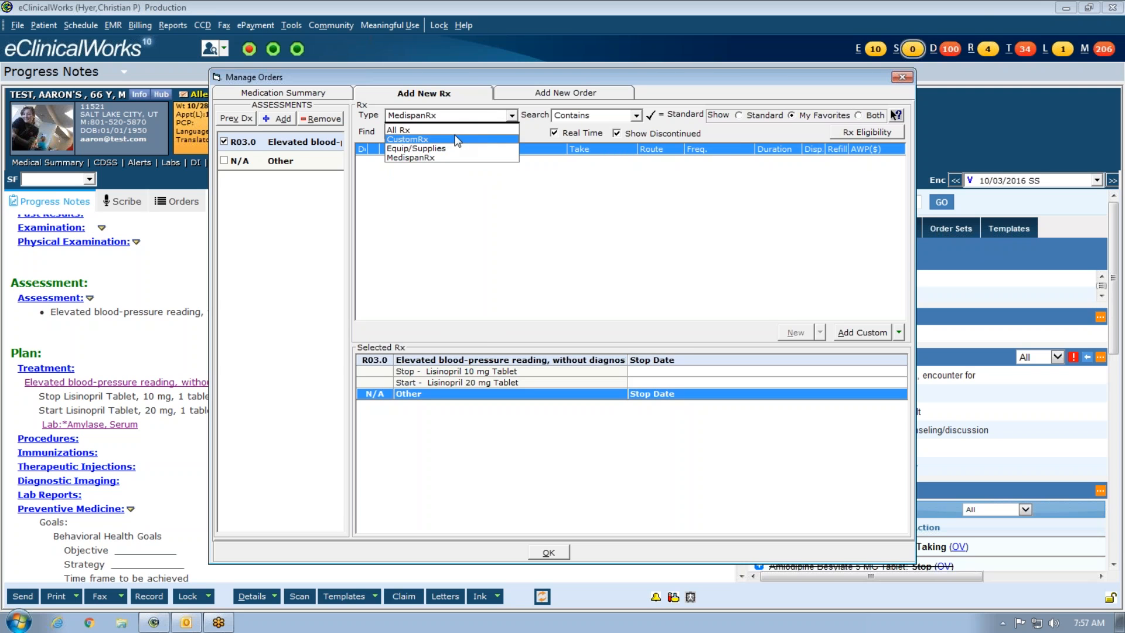
pyautogui.click(461, 138)
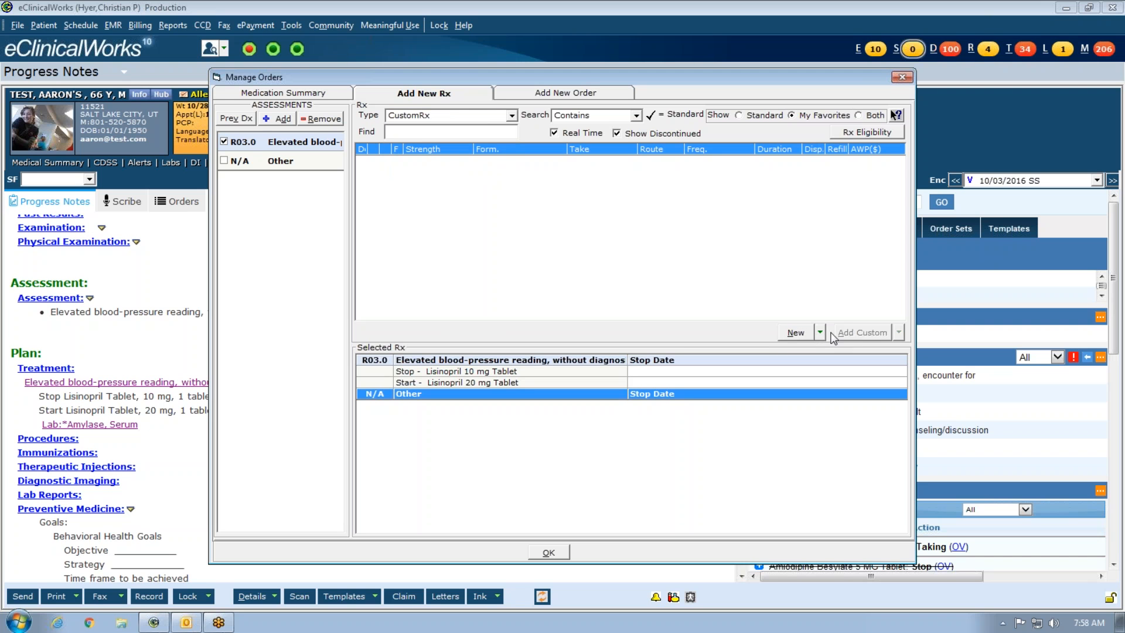
# - Create a new custom drug named Ginger, strength 500mg, formulation Capsules
pyautogui.click(795, 342)
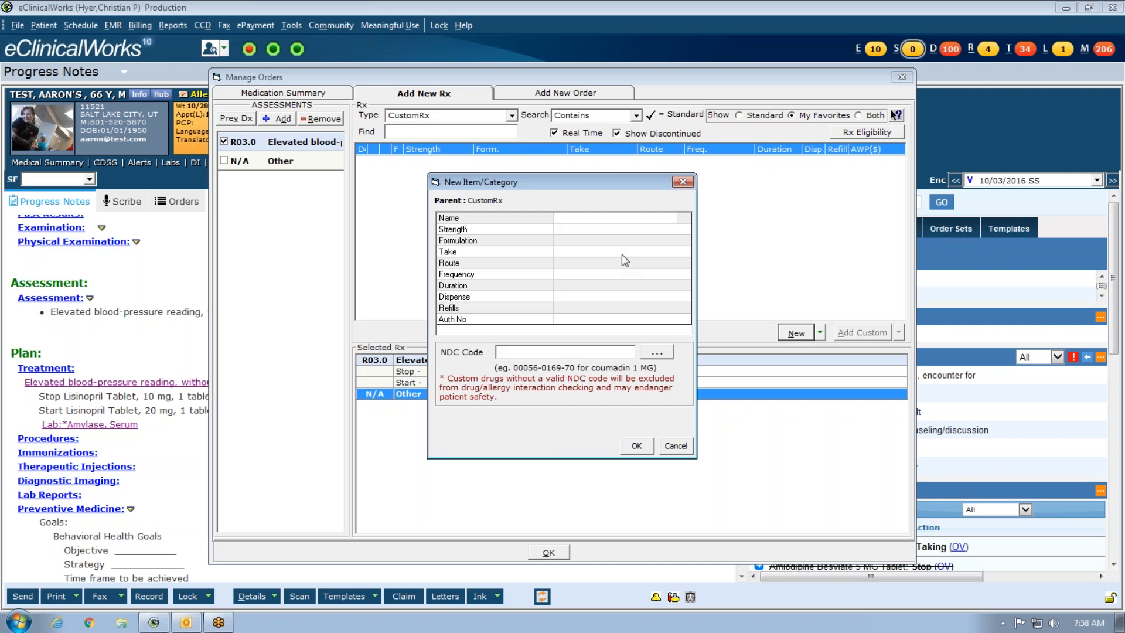
pyautogui.write('Ginger')
pyautogui.click(576, 230)
pyautogui.write('500mg')
pyautogui.click(617, 241)
pyautogui.write('Tablet')
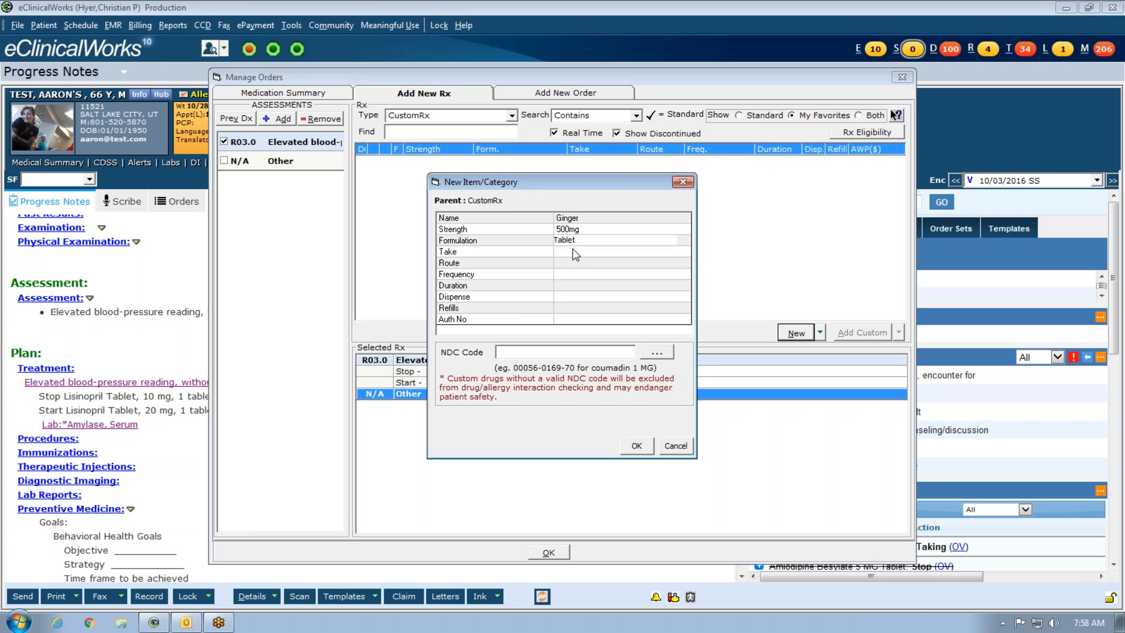
pyautogui.click(576, 252)
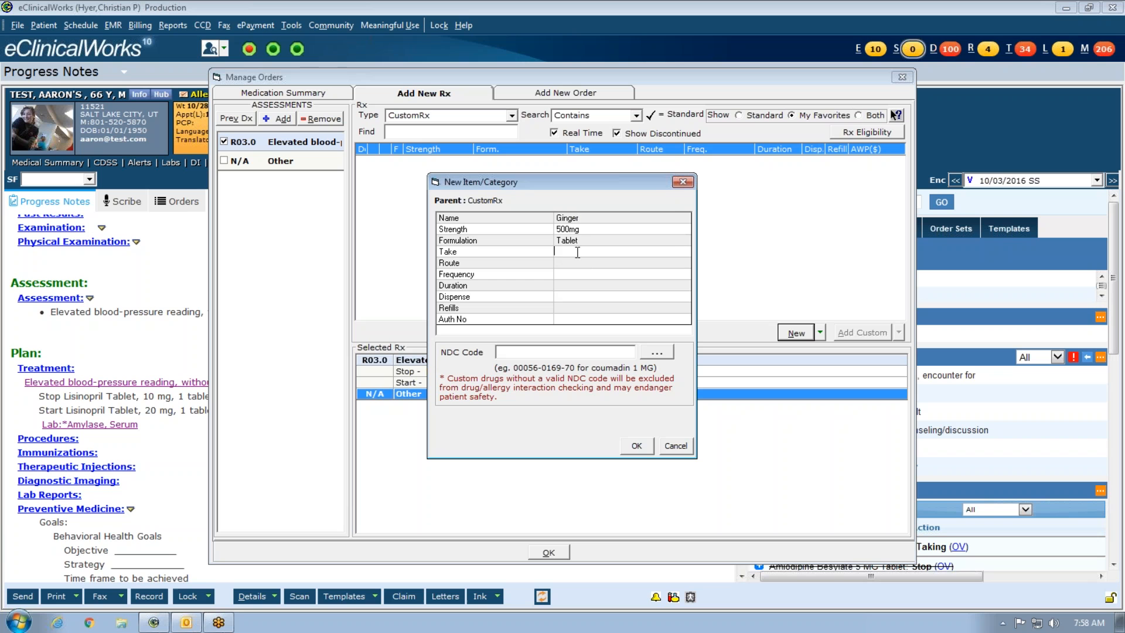
pyautogui.click(590, 241)
pyautogui.press('BackSpace')
pyautogui.press('BackSpace')
pyautogui.press('BackSpace')
pyautogui.press('BackSpace')
pyautogui.write('Capsules')
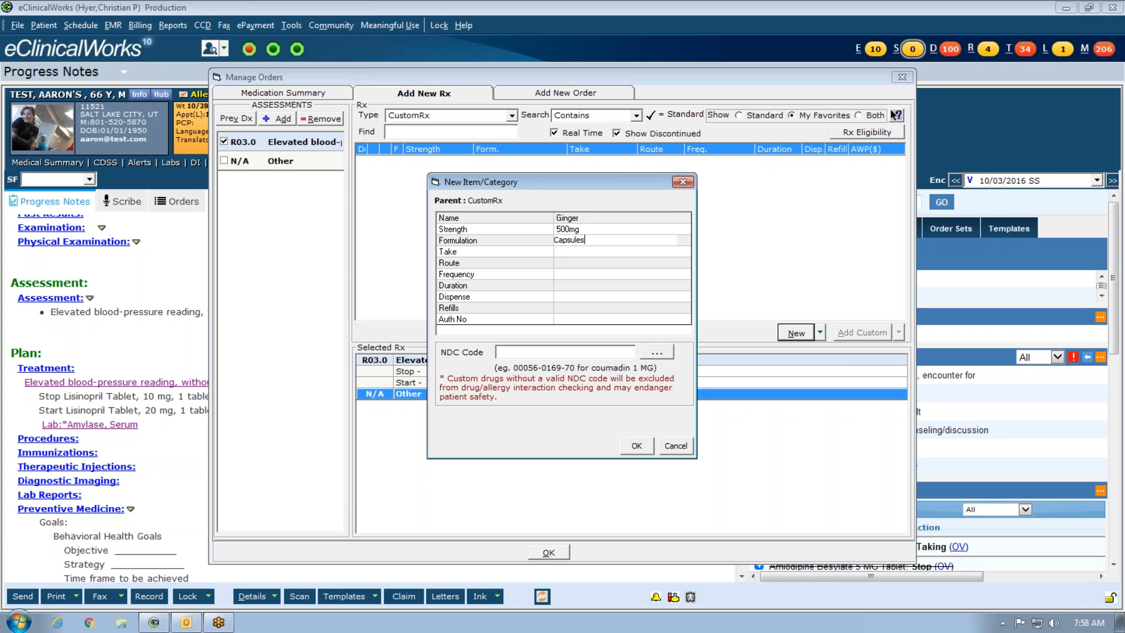
pyautogui.click(589, 253)
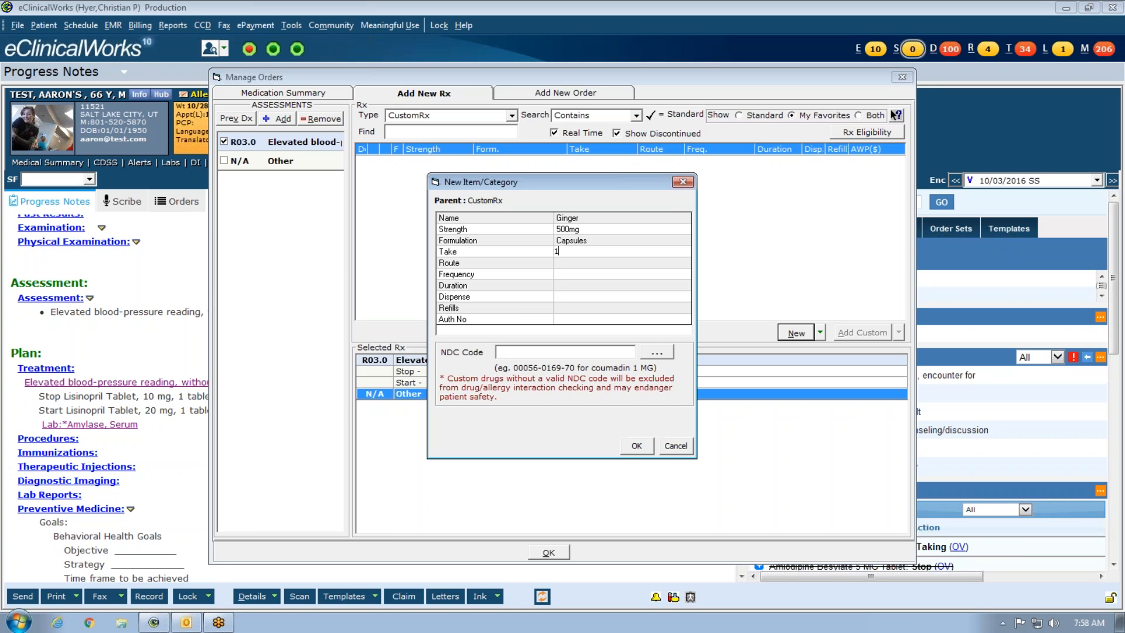
# - Set Ginger's sig: 1 capsule, Oral, BID, 30 days, dispense 1 bottle, 5 refills
pyautogui.click(641, 261)
pyautogui.click(642, 252)
pyautogui.write('capsule')
pyautogui.click(635, 259)
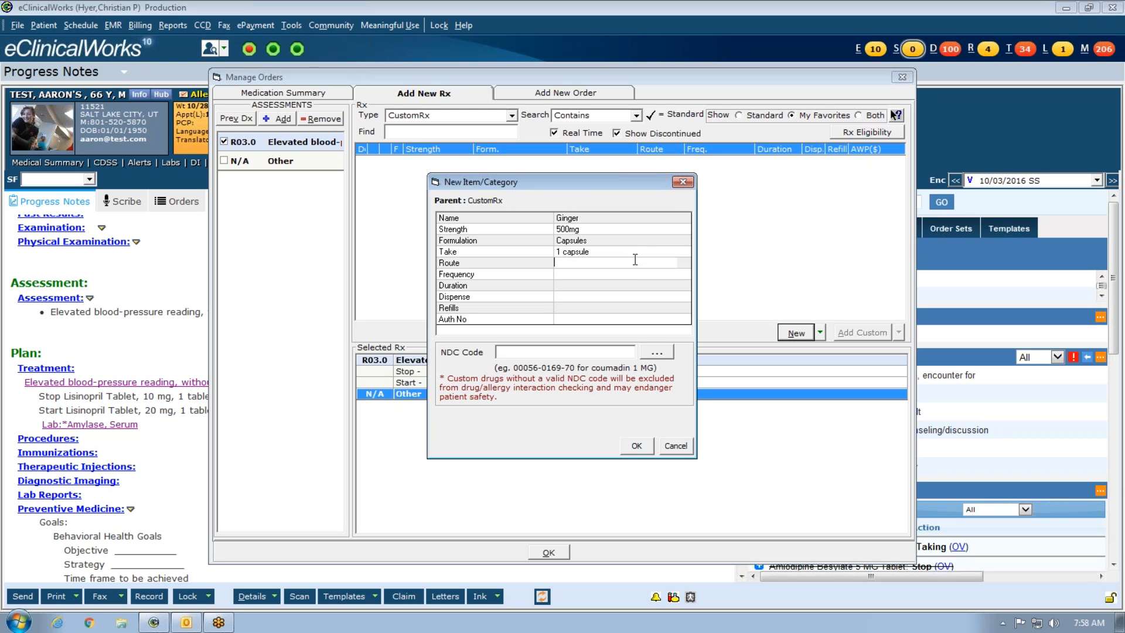
pyautogui.write('Orally')
pyautogui.click(635, 275)
pyautogui.write('BID')
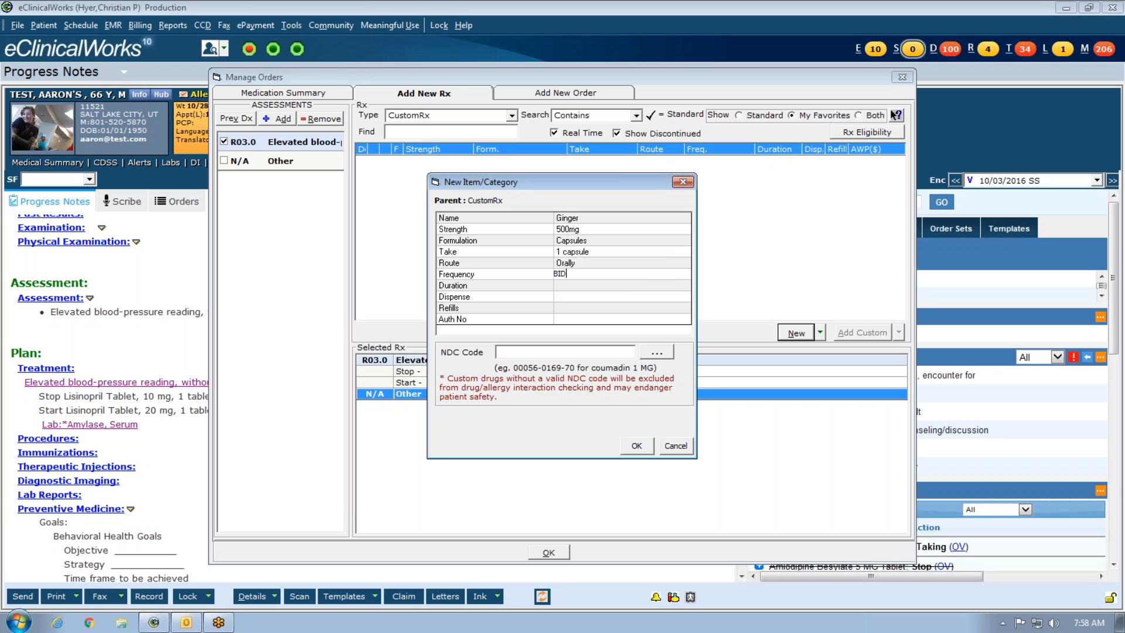
pyautogui.click(633, 286)
pyautogui.write('30 days')
pyautogui.click(624, 296)
pyautogui.write('1 bottle')
pyautogui.click(595, 308)
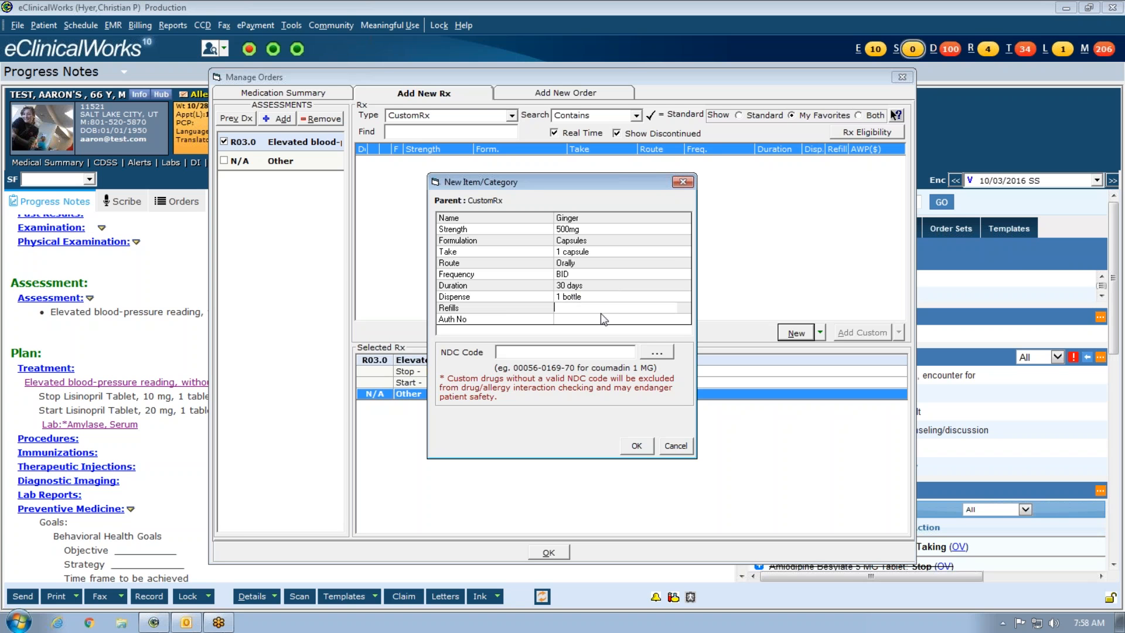
pyautogui.write('5')
# - Save the custom Ginger drug and search 'ging' in the Standard drug list
pyautogui.click(637, 447)
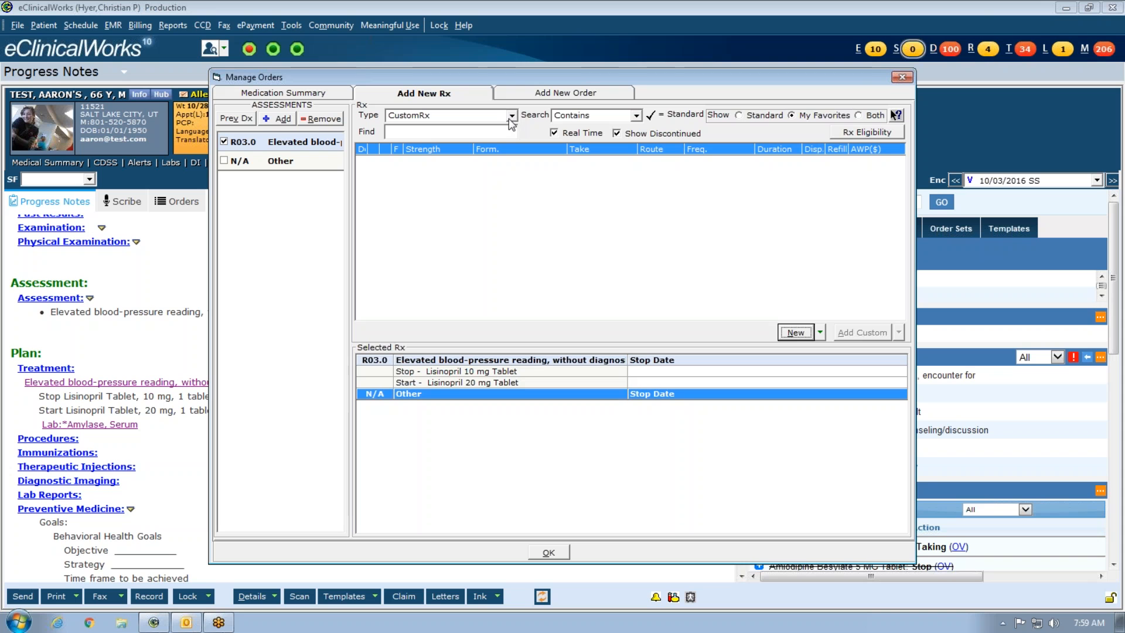
pyautogui.click(744, 119)
pyautogui.click(450, 132)
pyautogui.write('ging')
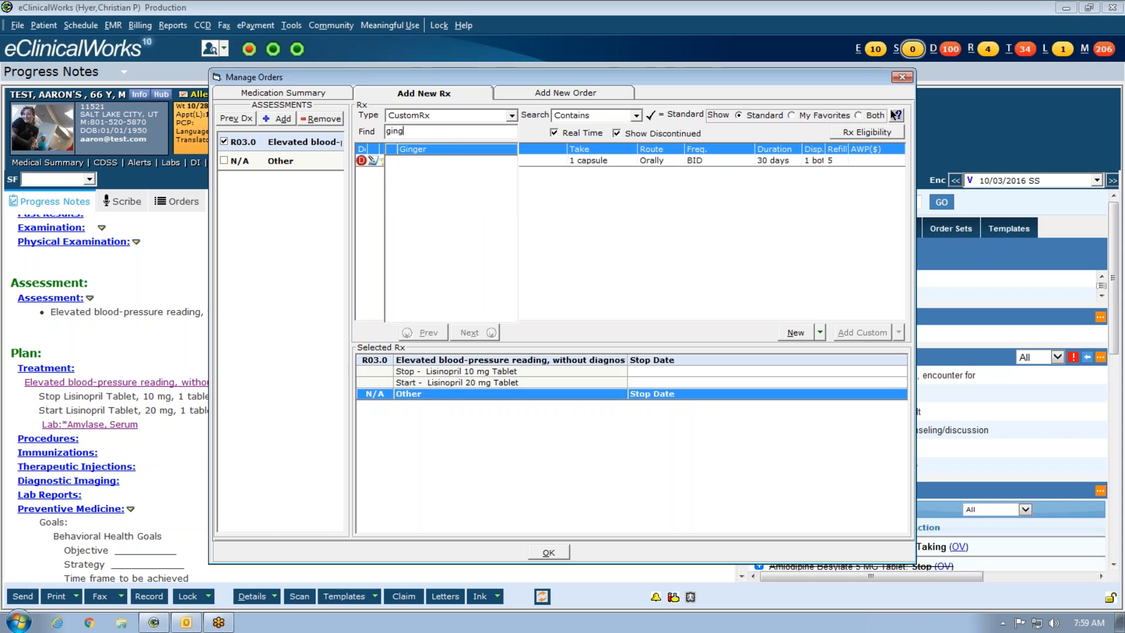
# - Pick Ginger 500mg Capsules, decline the no-NDC order with No, and close Manage Orders
pyautogui.click(461, 150)
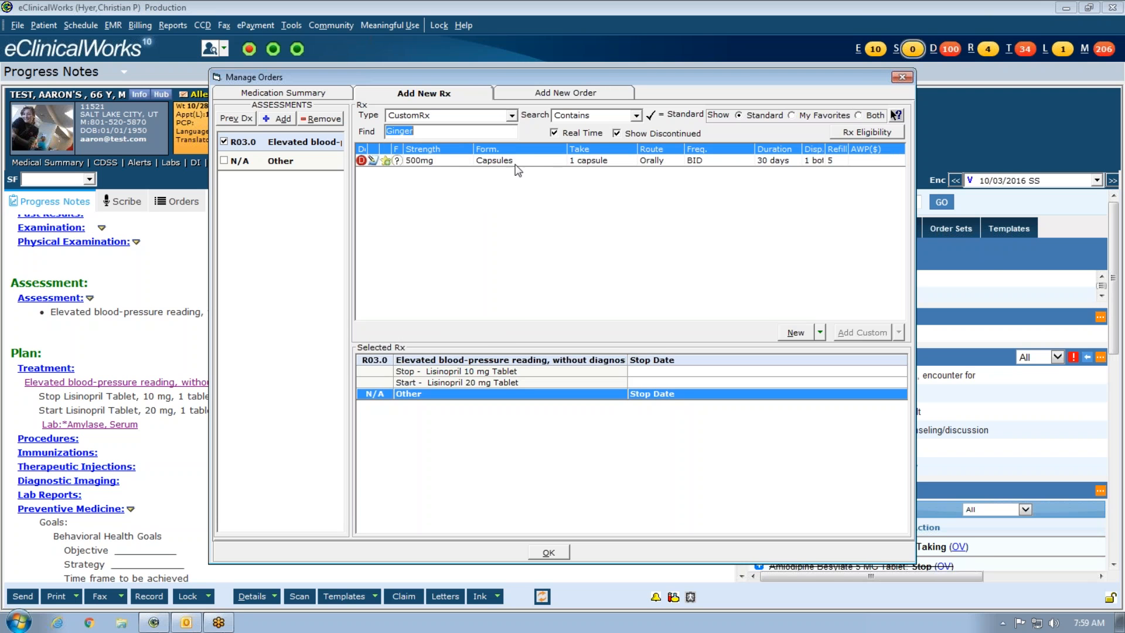
pyautogui.doubleClick(561, 160)
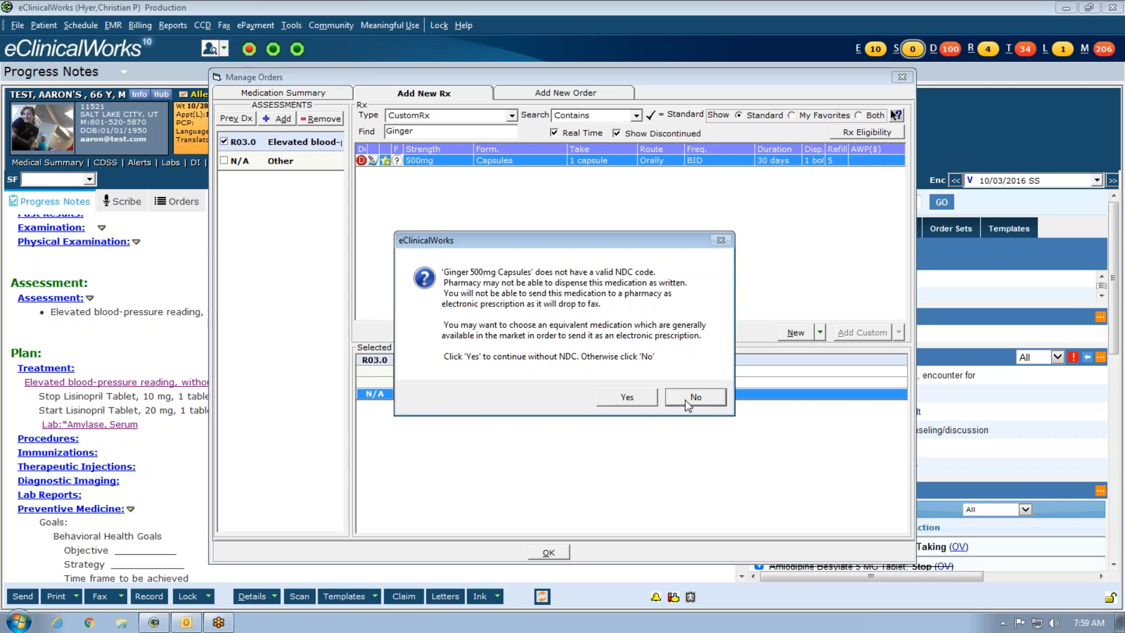
pyautogui.click(684, 399)
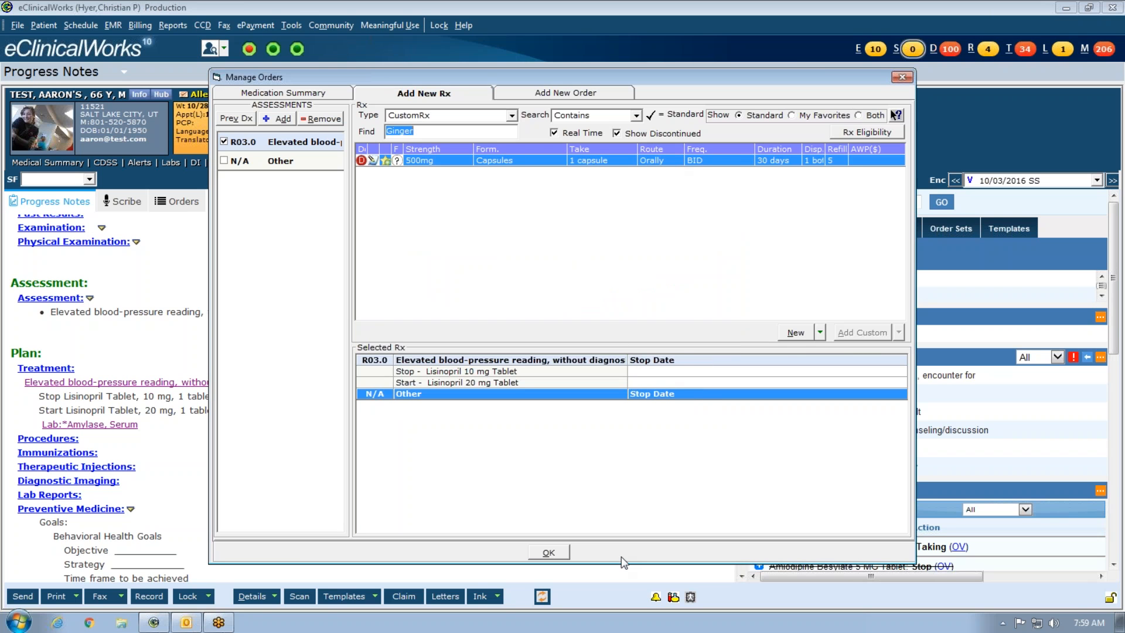
pyautogui.click(552, 555)
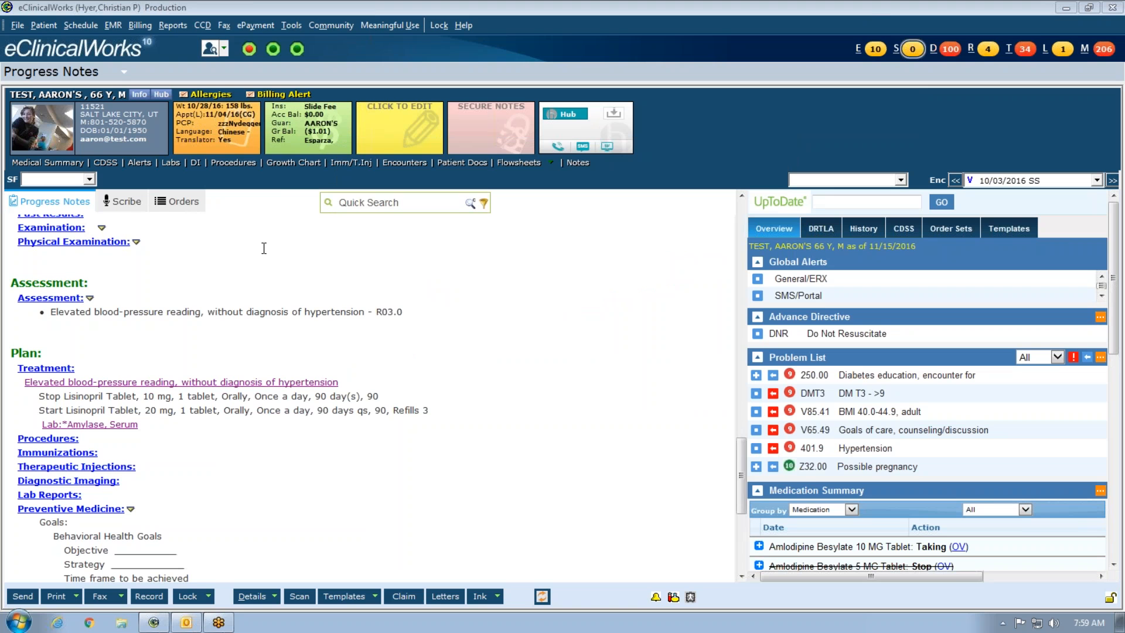
# - Open Order Set Administration and load the breastfeeding order set
pyautogui.click(105, 25)
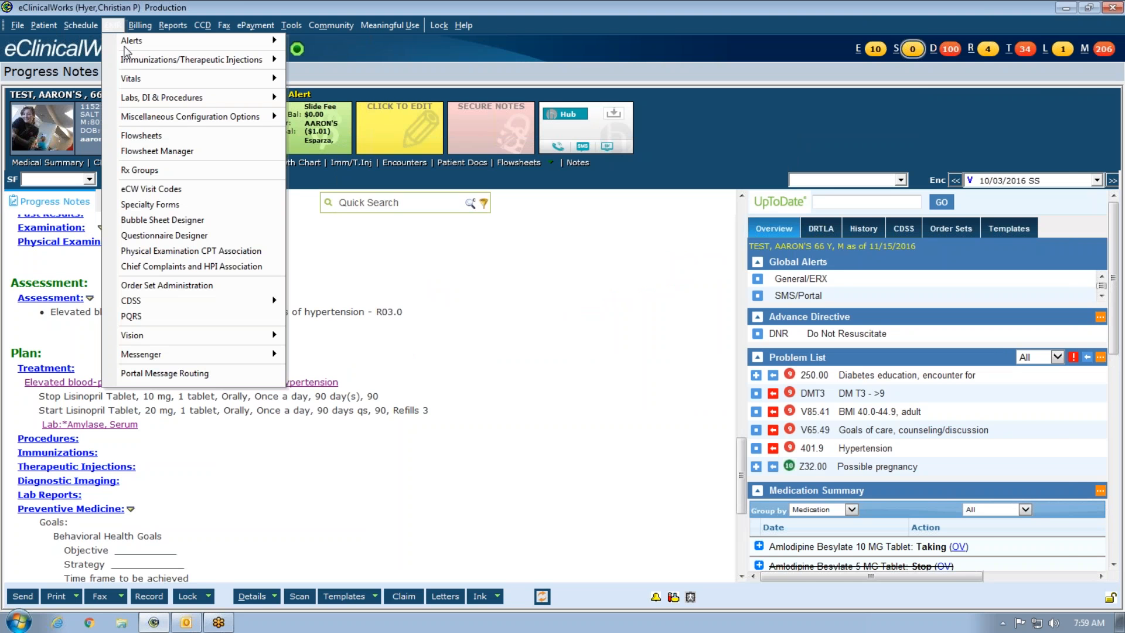
pyautogui.click(174, 287)
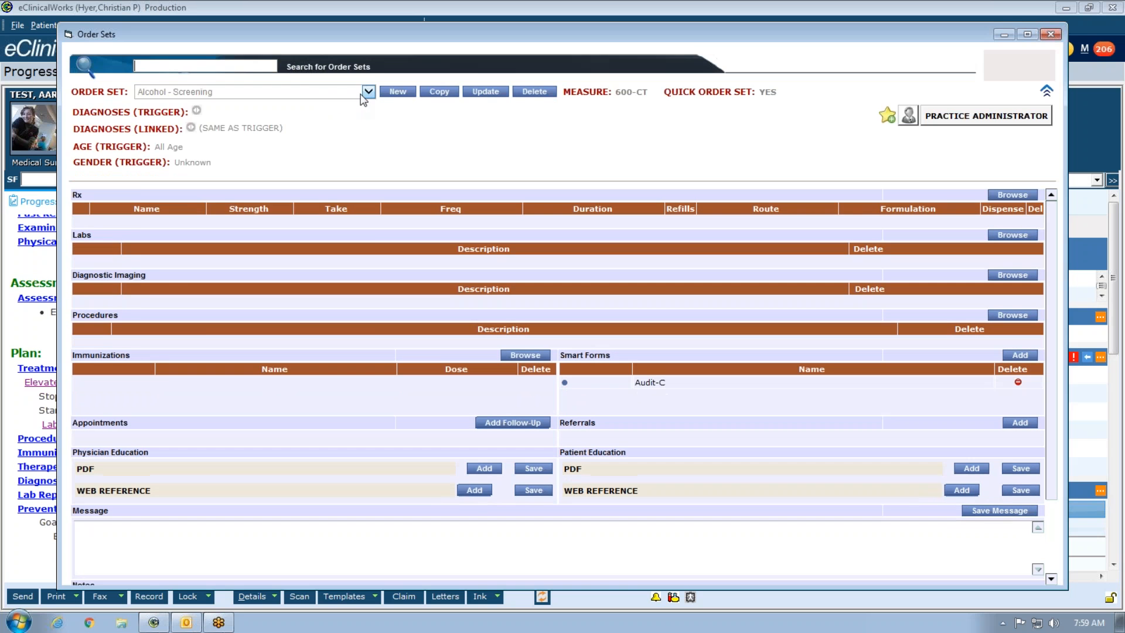
pyautogui.click(368, 92)
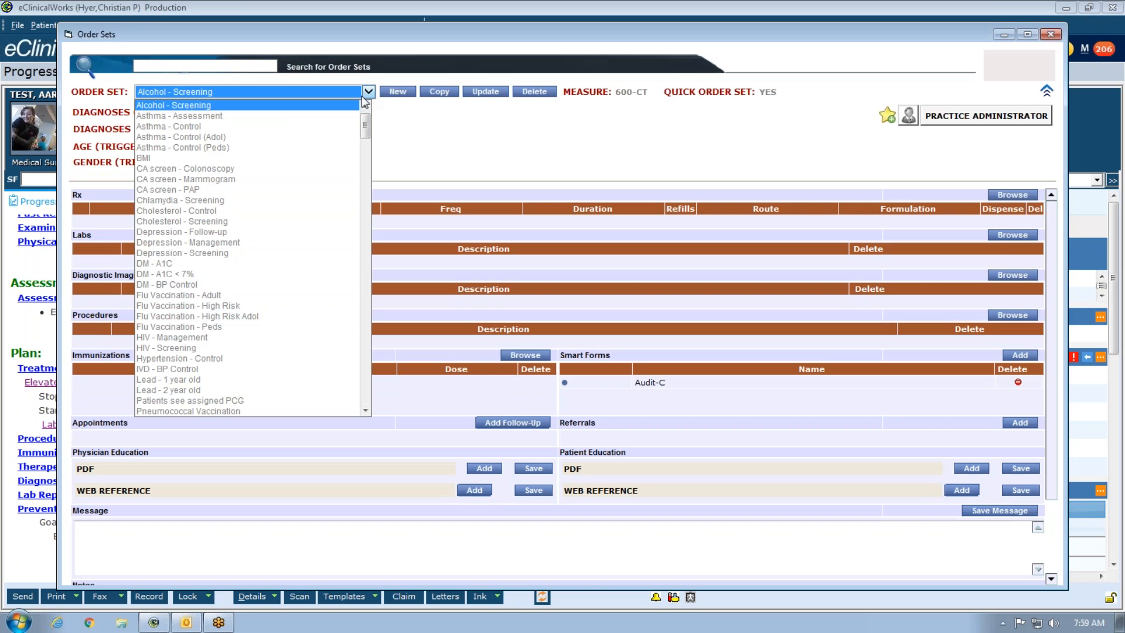
pyautogui.press('b')
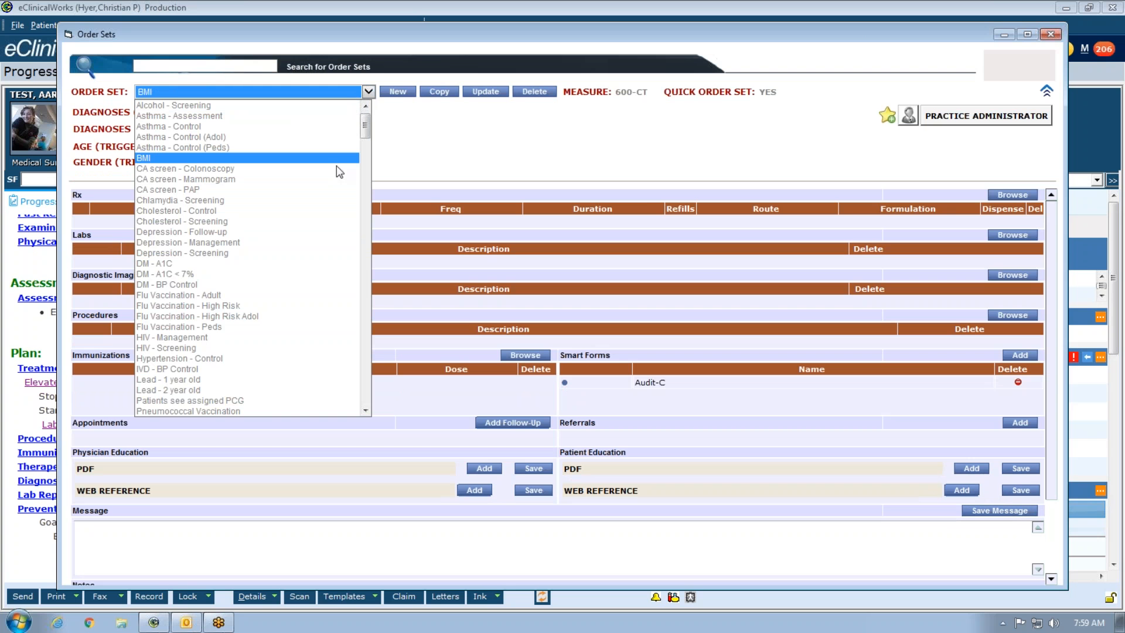
pyautogui.scroll(-1, 303, 300)
pyautogui.scroll(-4, 298, 302)
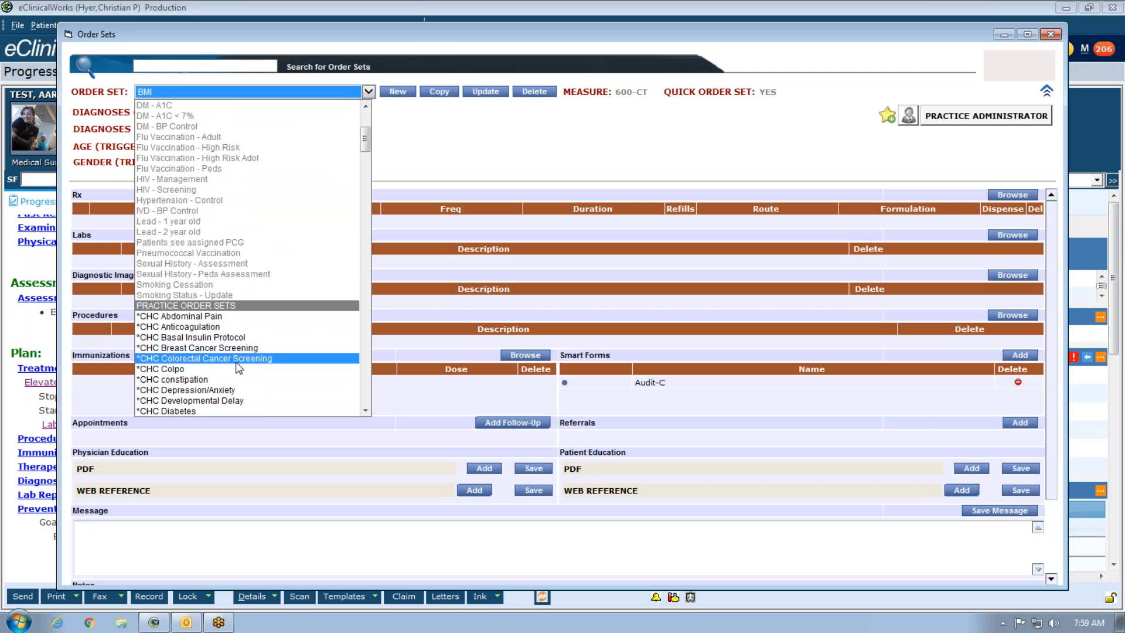
pyautogui.scroll(3, 239, 268)
pyautogui.scroll(4, 238, 263)
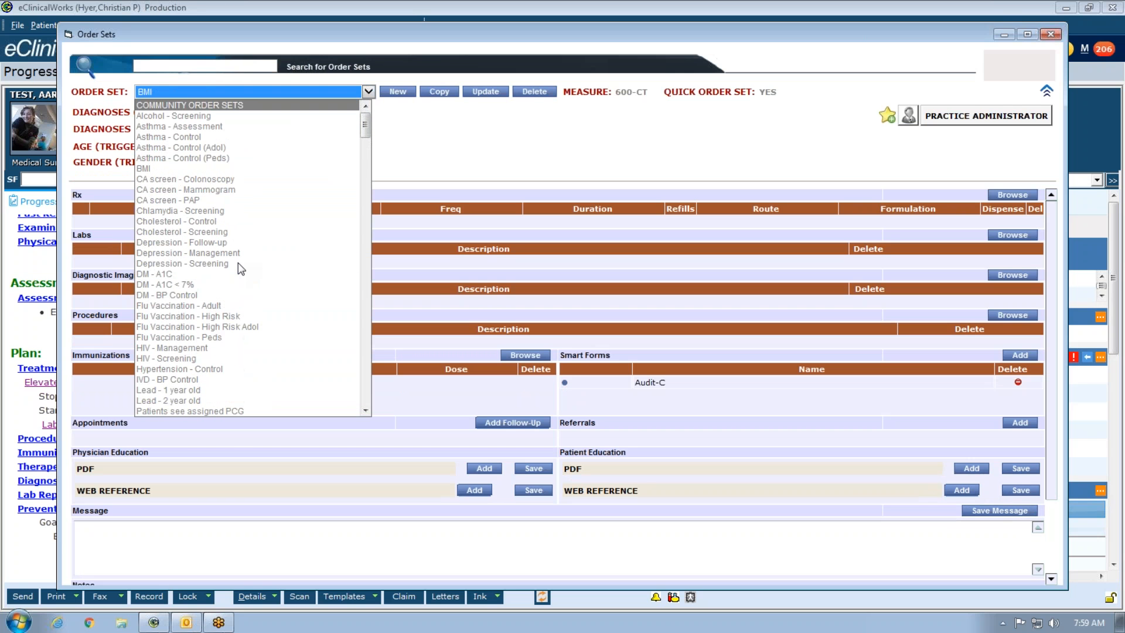
pyautogui.scroll(-6, 238, 262)
pyautogui.scroll(-20, 238, 262)
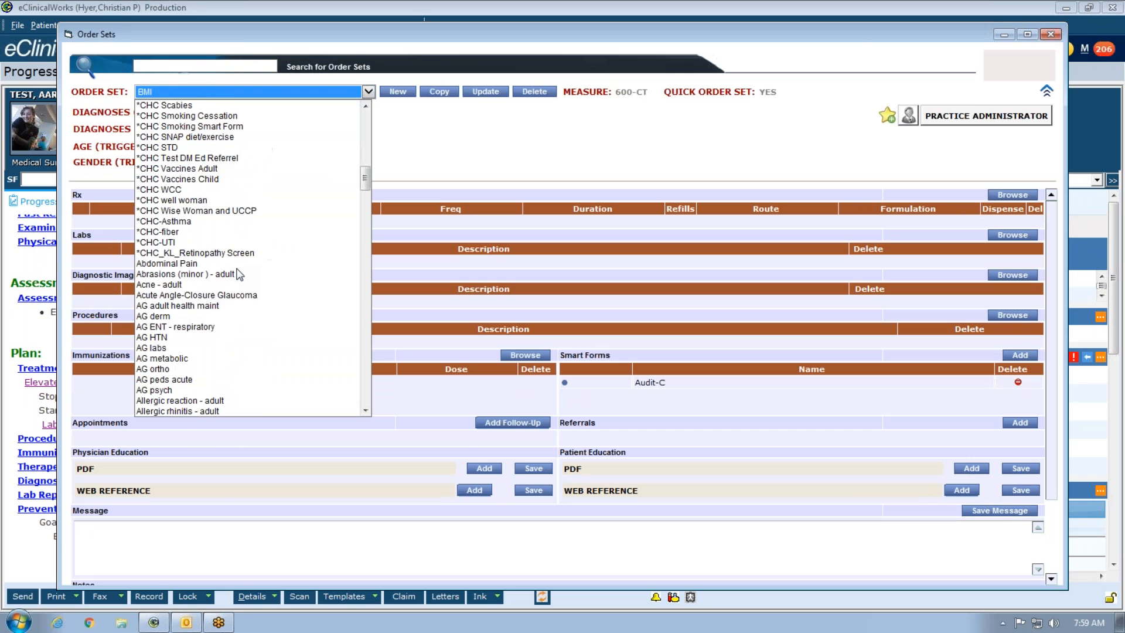
pyautogui.scroll(-5, 239, 275)
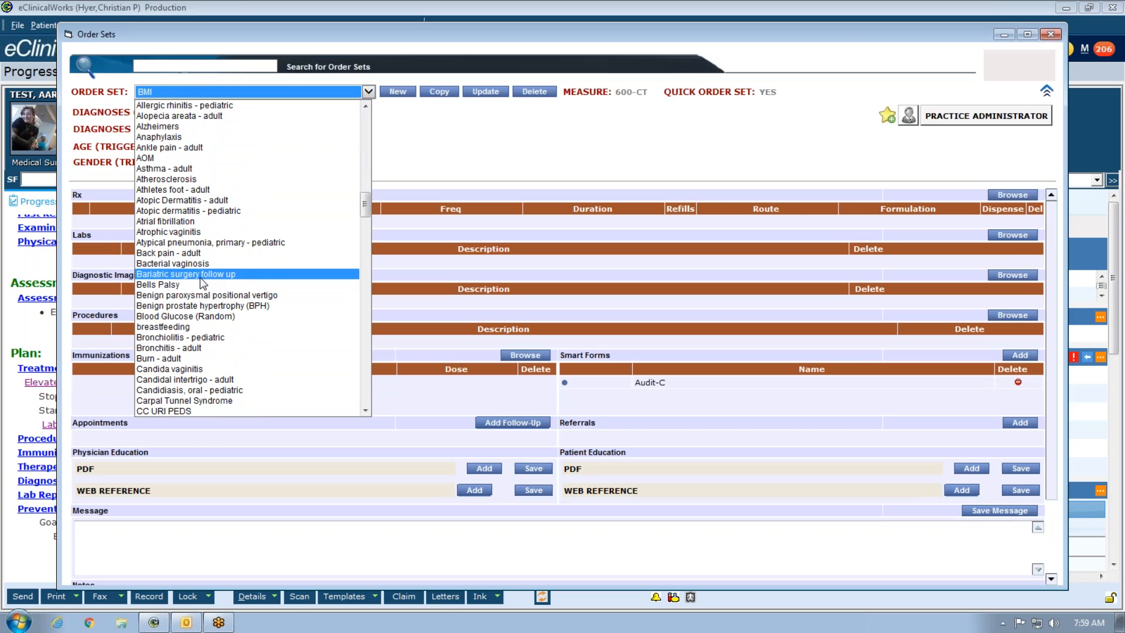
pyautogui.click(201, 327)
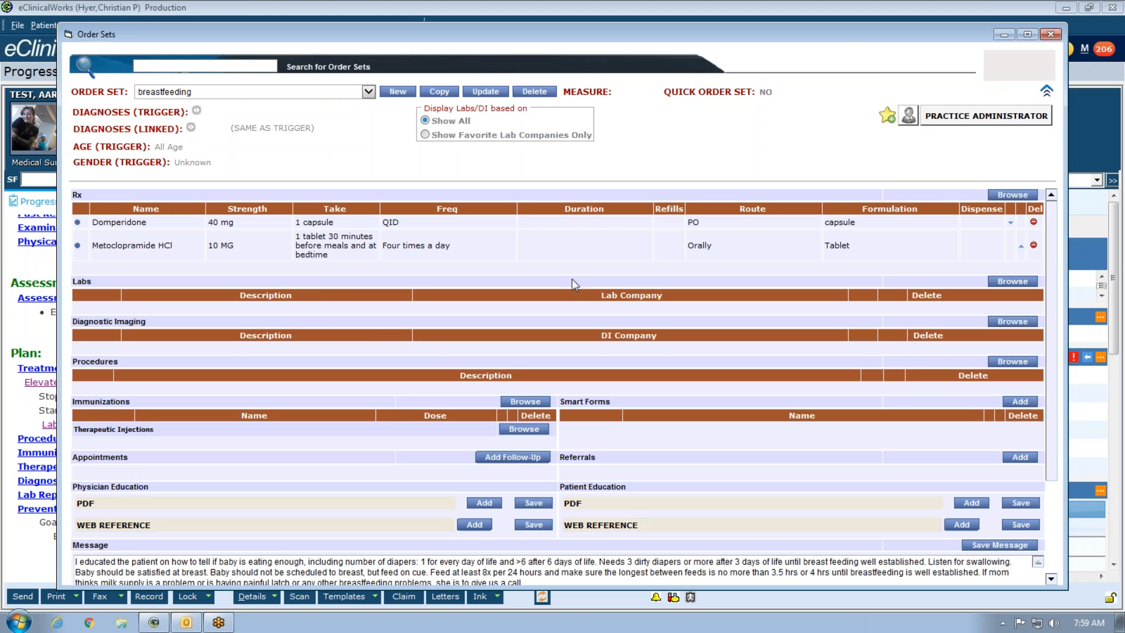
# - Add the CustomRx Ginger 500mg capsule to the set's Rx list, then close Order Sets
pyautogui.click(1104, 40)
pyautogui.click(1012, 195)
pyautogui.click(392, 193)
pyautogui.click(385, 215)
pyautogui.click(371, 226)
pyautogui.write('ging')
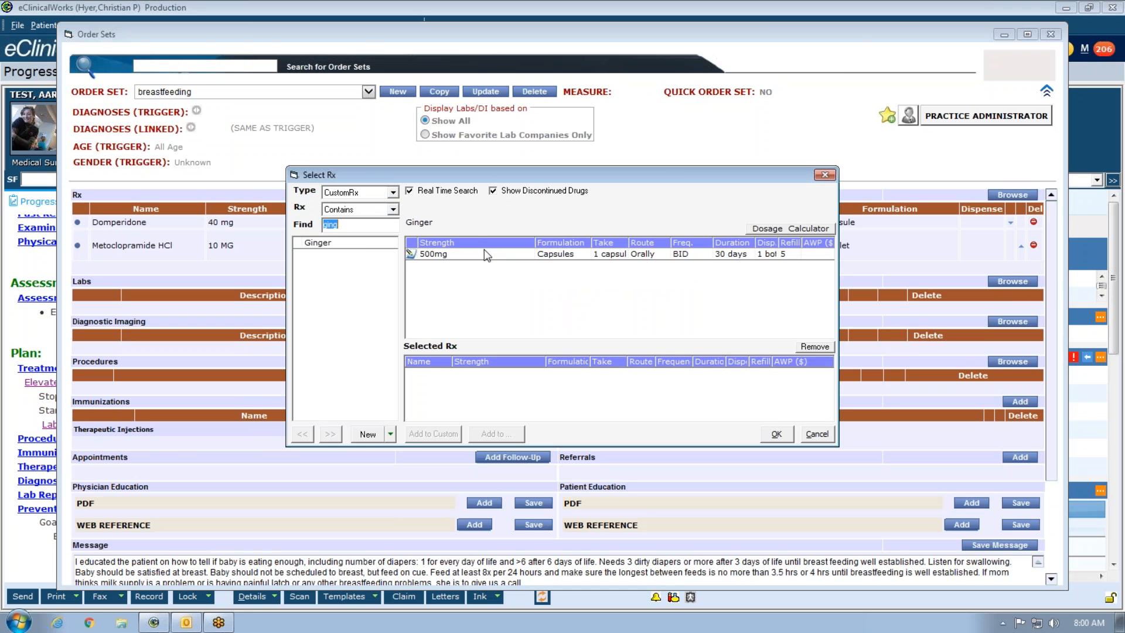
pyautogui.click(781, 434)
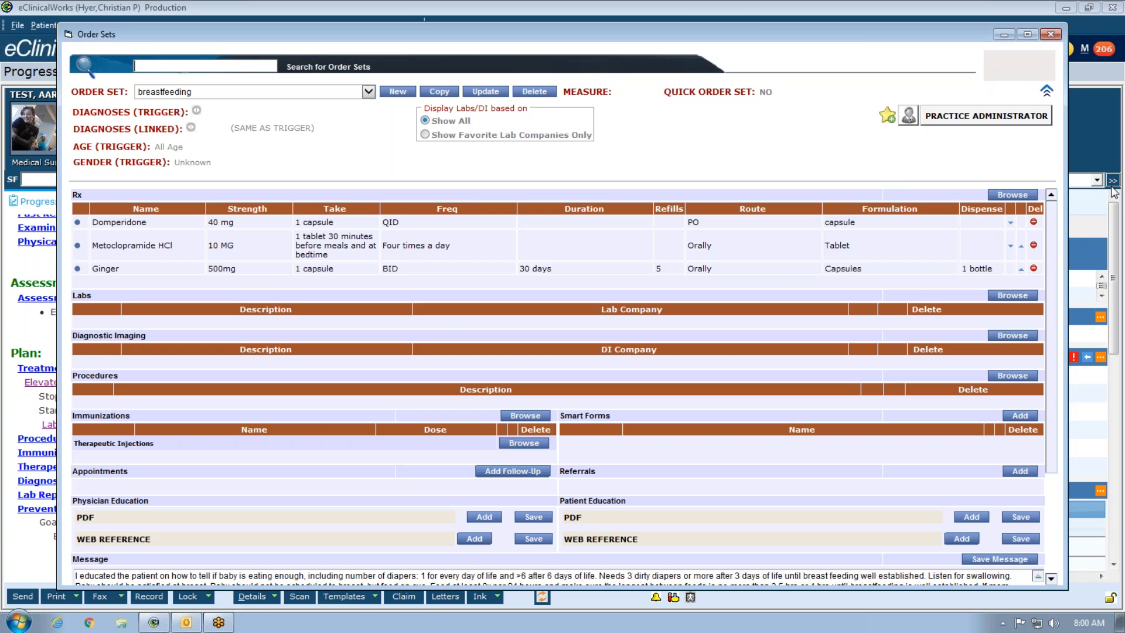
pyautogui.click(1051, 35)
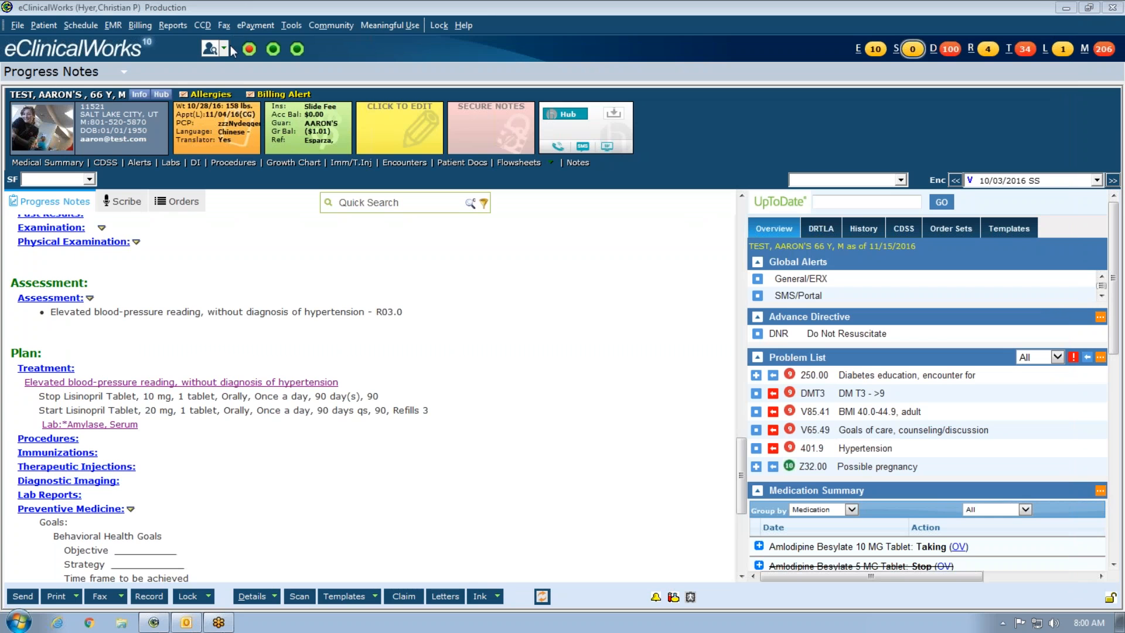
# - Open Order Set Administration from the EMR menu and load the *CHC Prenatal order set
pyautogui.click(113, 25)
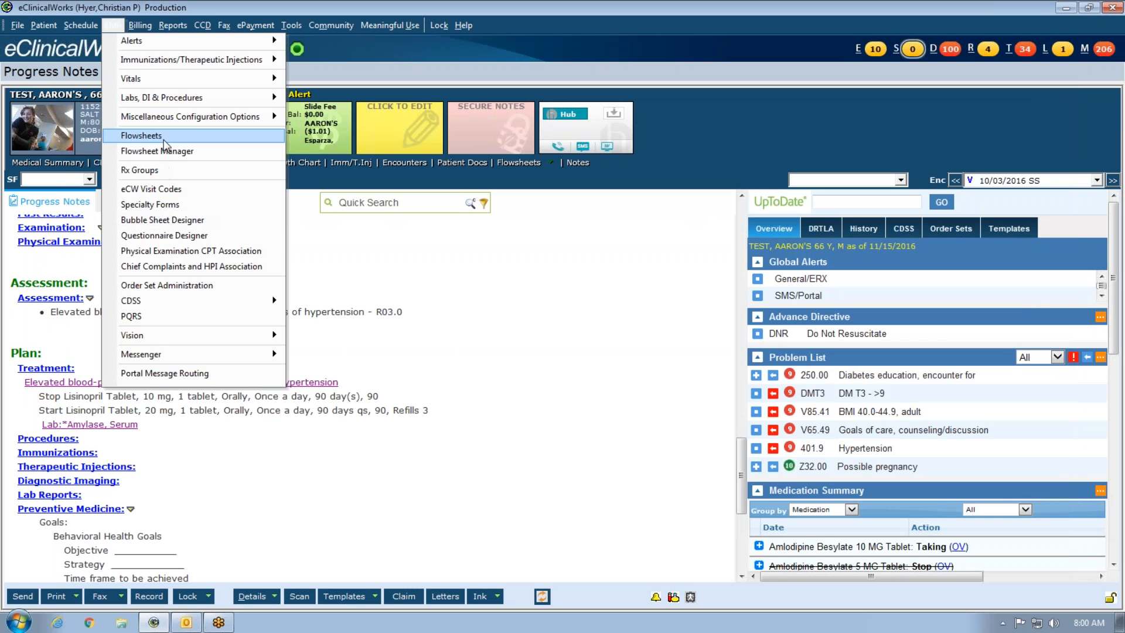
pyautogui.moveTo(183, 120)
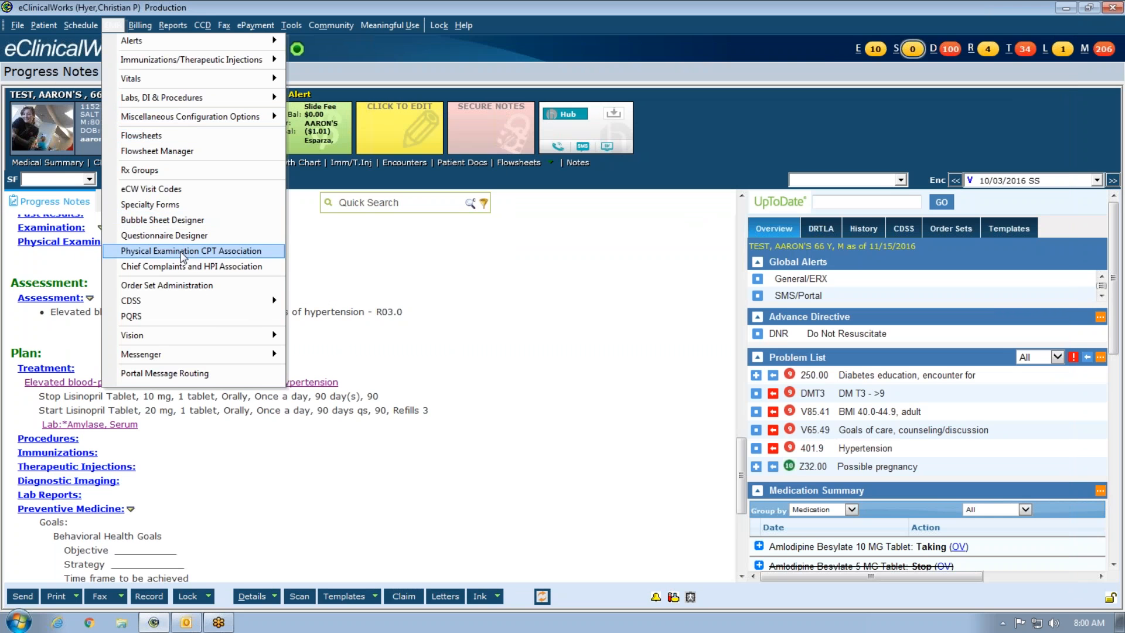
pyautogui.click(182, 287)
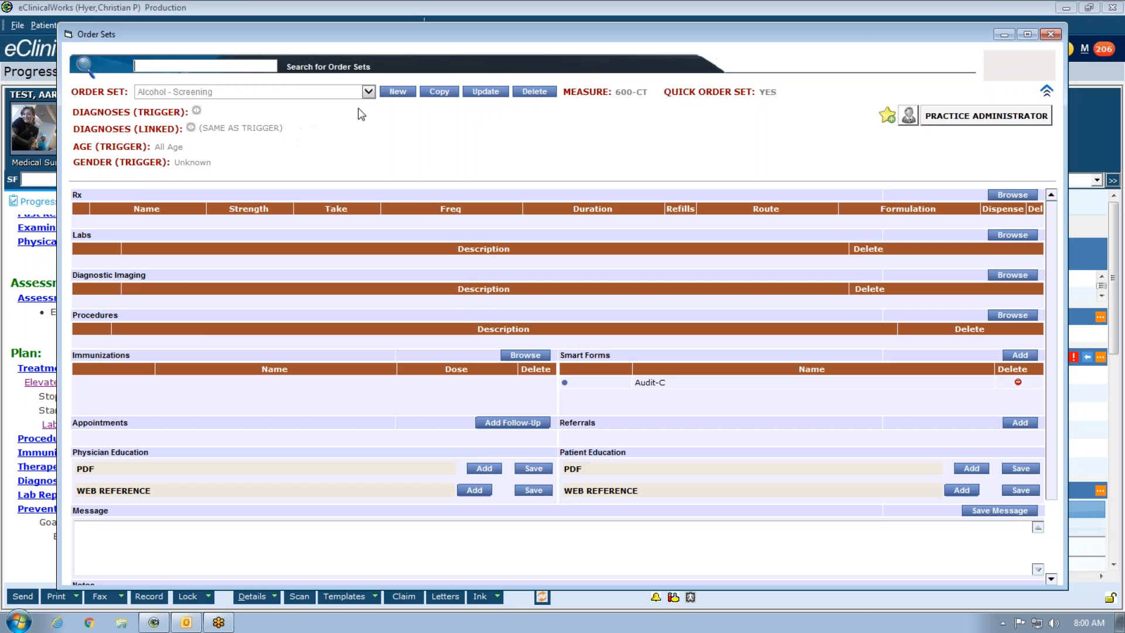
pyautogui.click(368, 92)
pyautogui.scroll(-5, 301, 294)
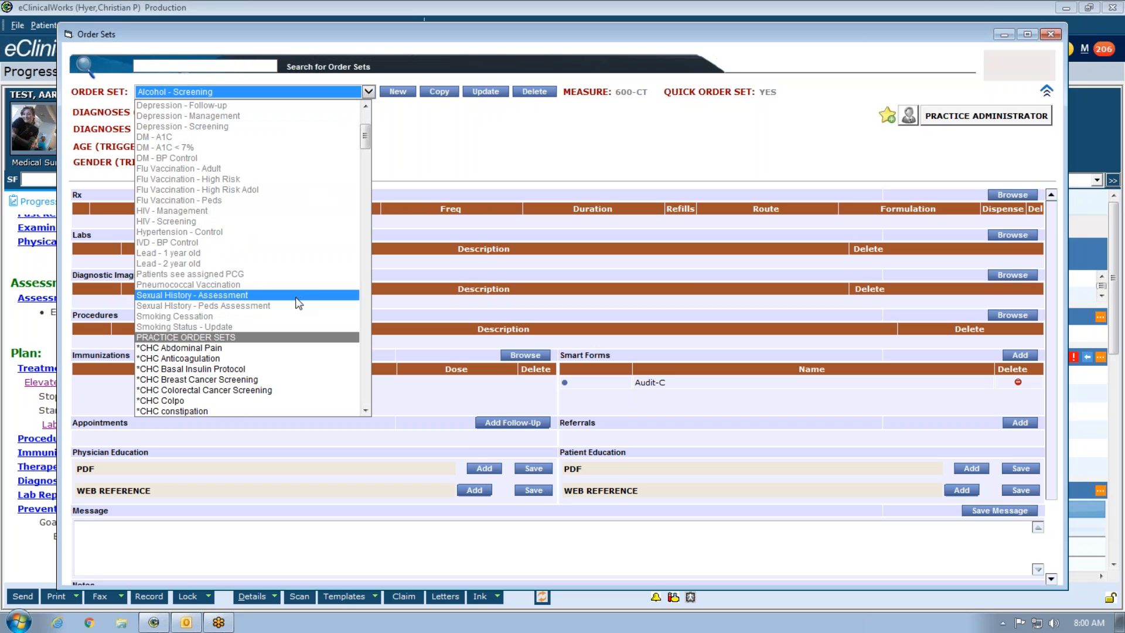
pyautogui.scroll(-2, 283, 346)
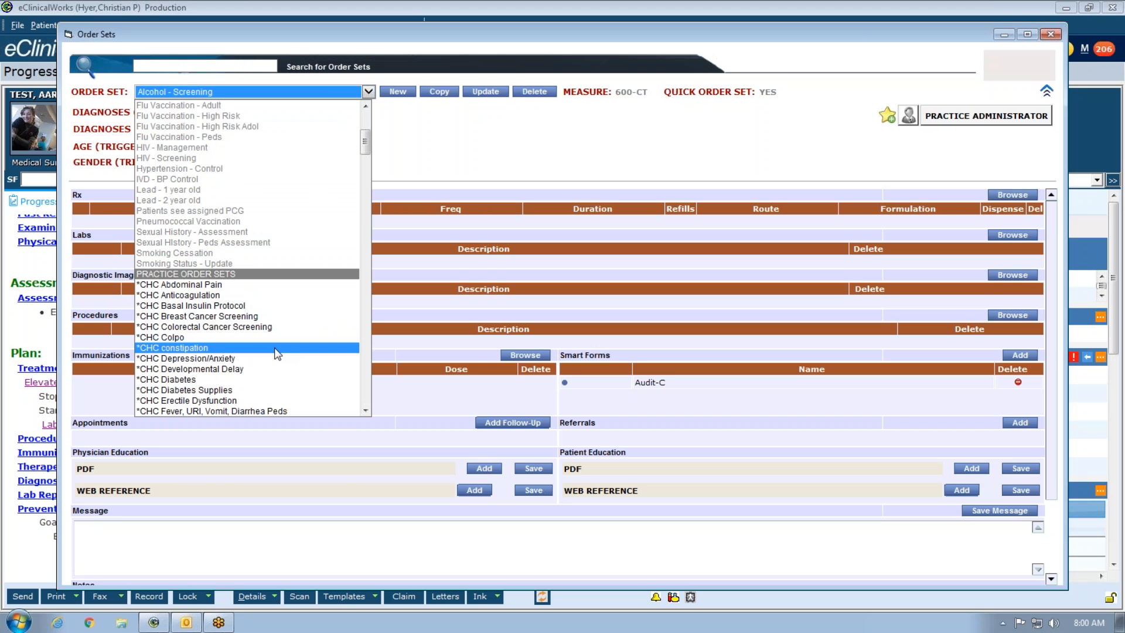
pyautogui.scroll(-2, 259, 359)
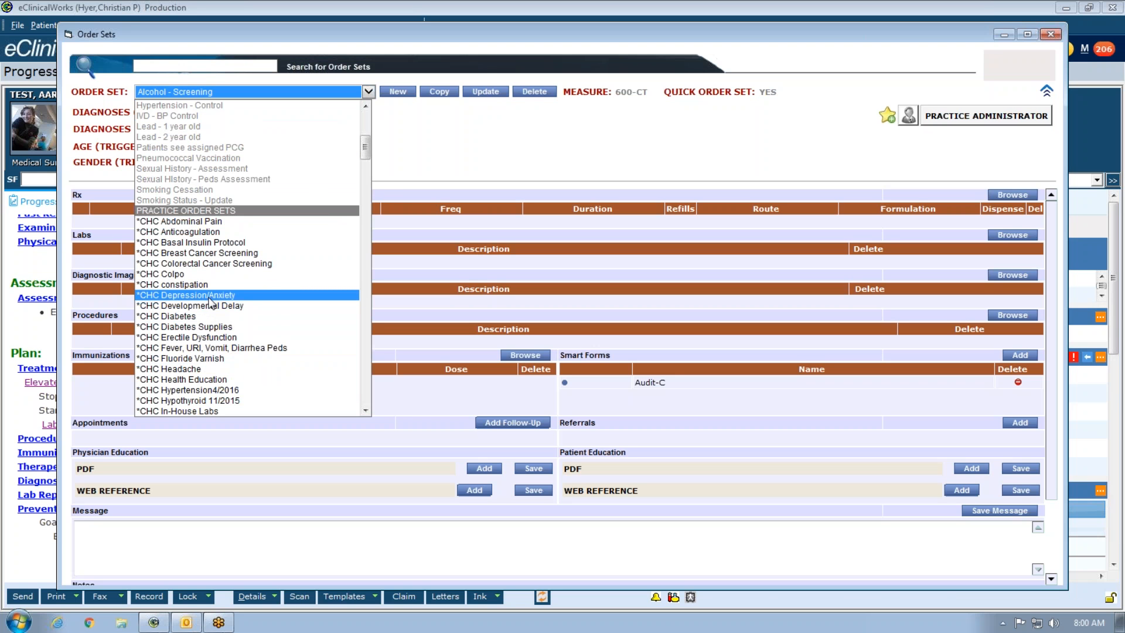
pyautogui.scroll(-2, 210, 313)
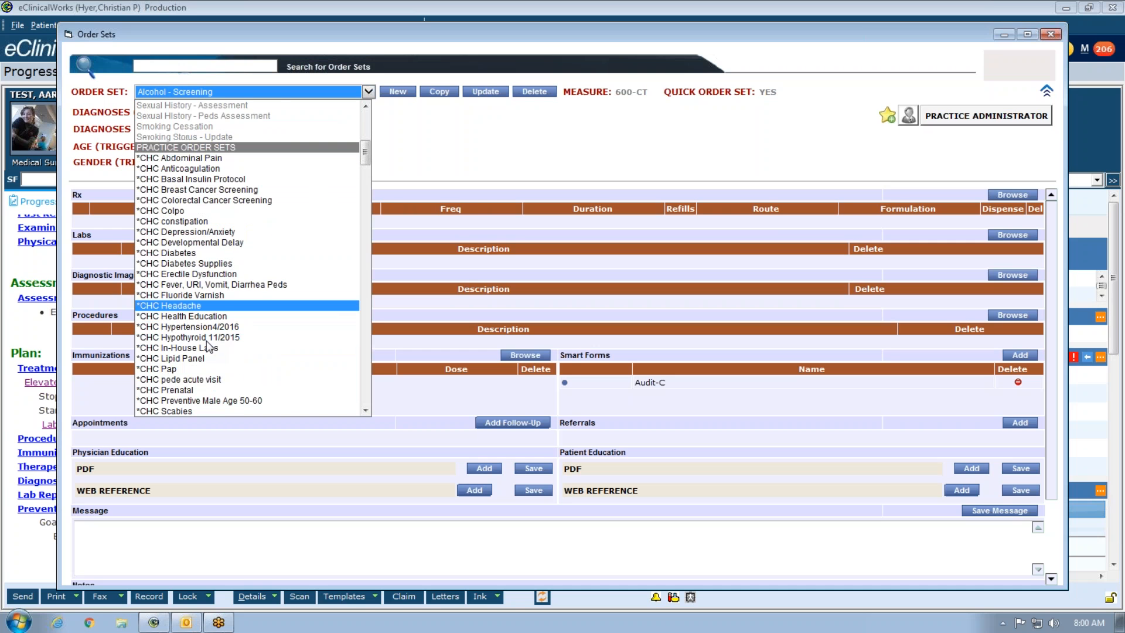
pyautogui.click(193, 390)
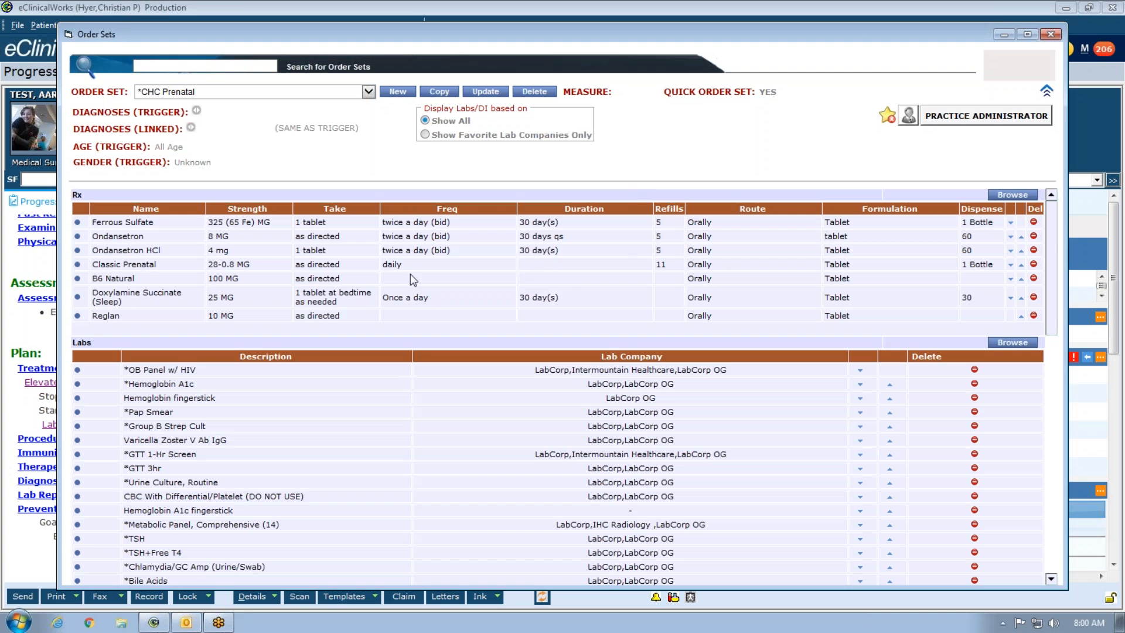
# - Add the custom Ginger 500mg capsules Rx (BID, 30 days) to the *CHC Prenatal order set's Rx list
pyautogui.click(1013, 195)
pyautogui.write('gr')
pyautogui.write('in')
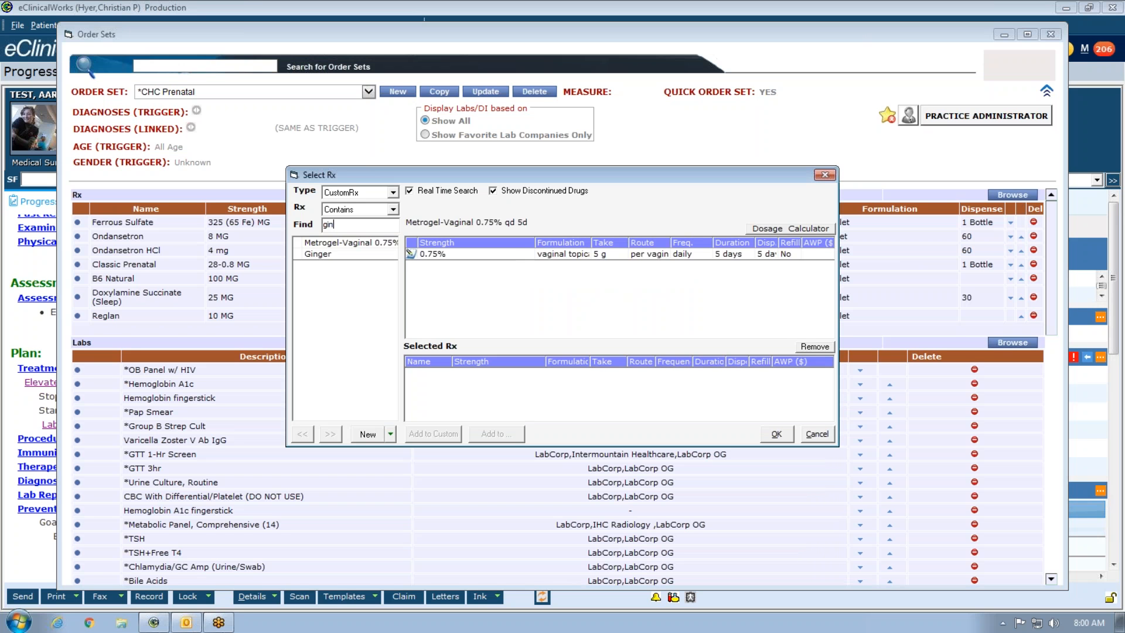
pyautogui.click(328, 254)
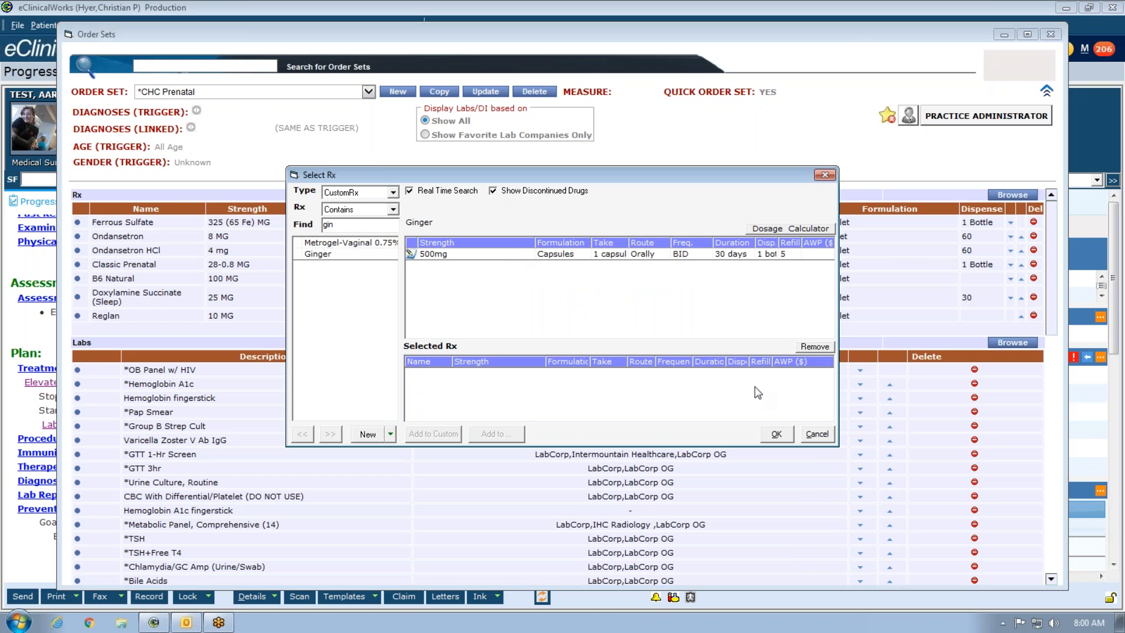
pyautogui.click(777, 436)
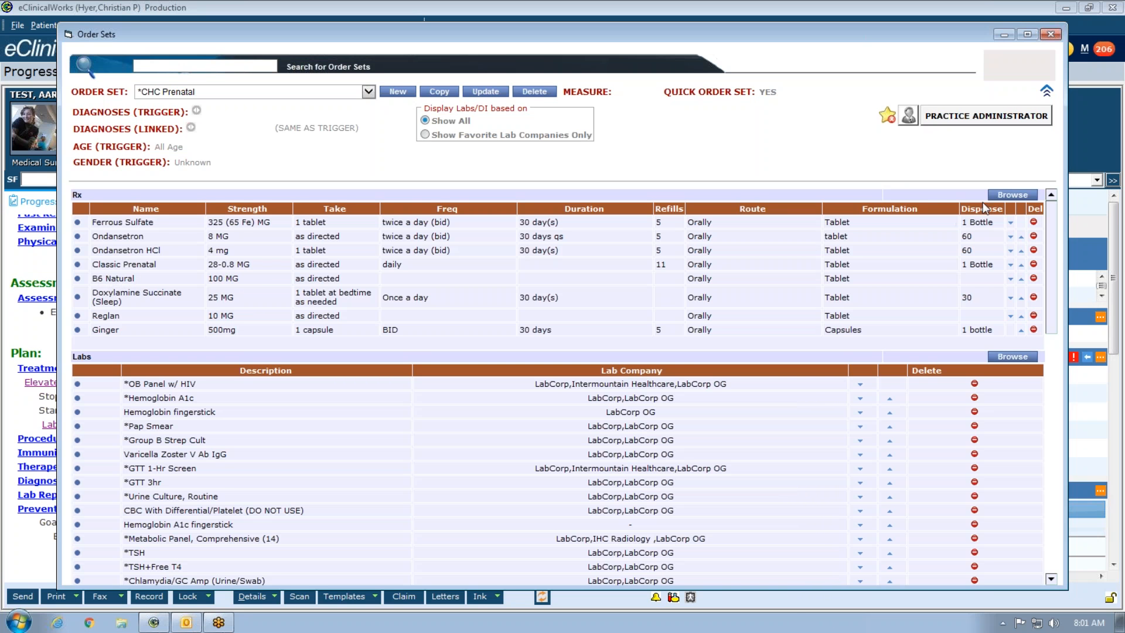
pyautogui.click(1013, 195)
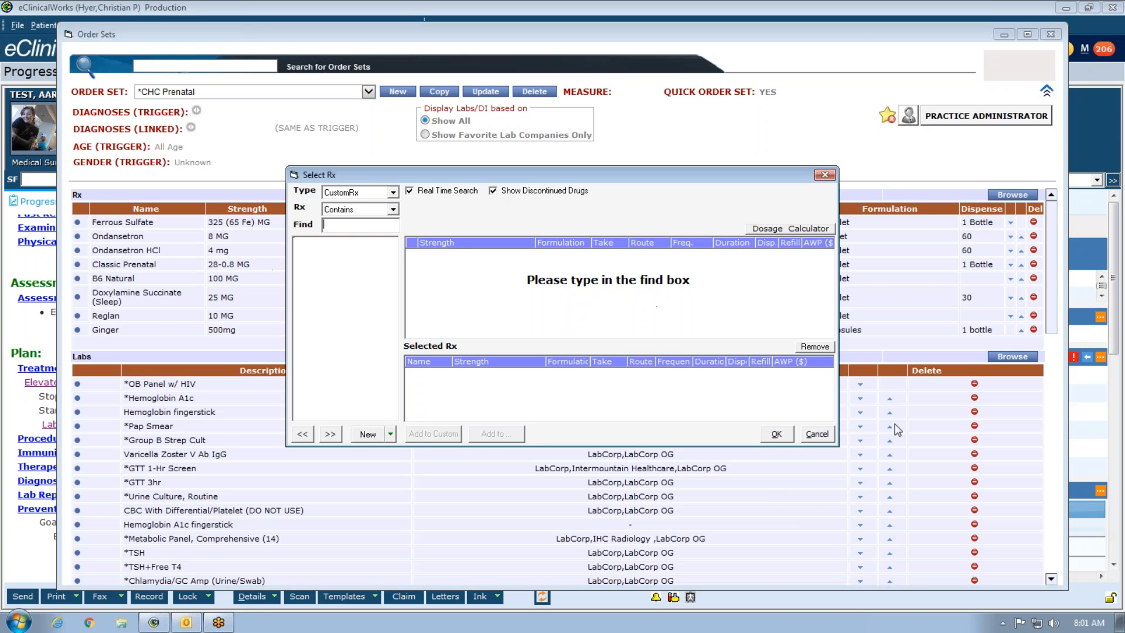
pyautogui.click(819, 437)
pyautogui.write('dpo')
pyautogui.press('BackSpace')
pyautogui.press('BackSpace')
pyautogui.press('BackSpace')
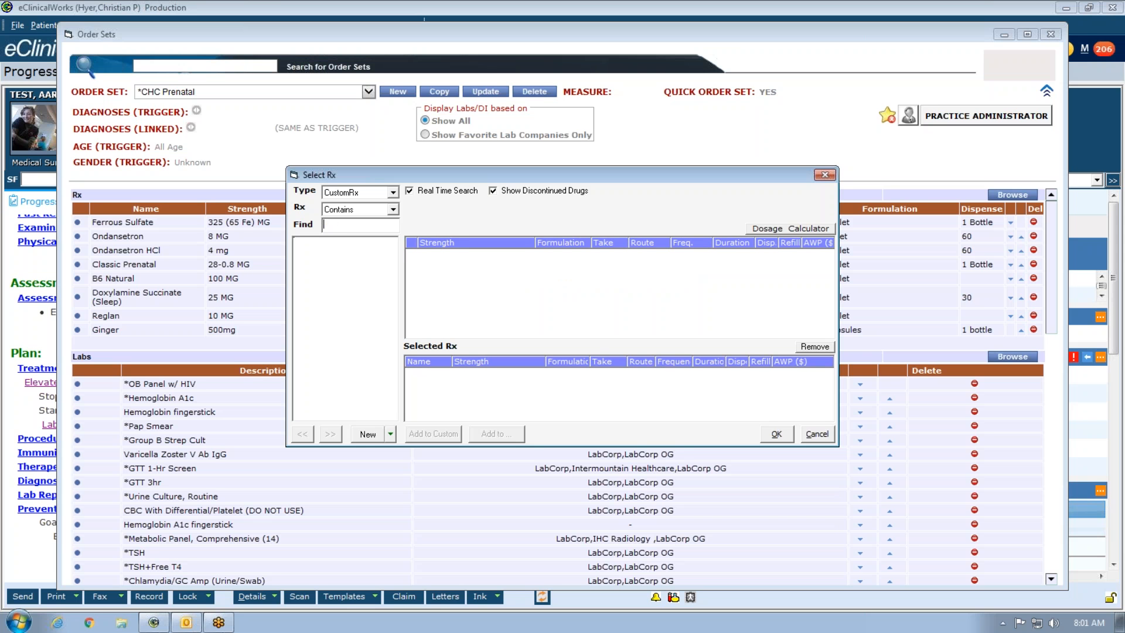
pyautogui.click(831, 433)
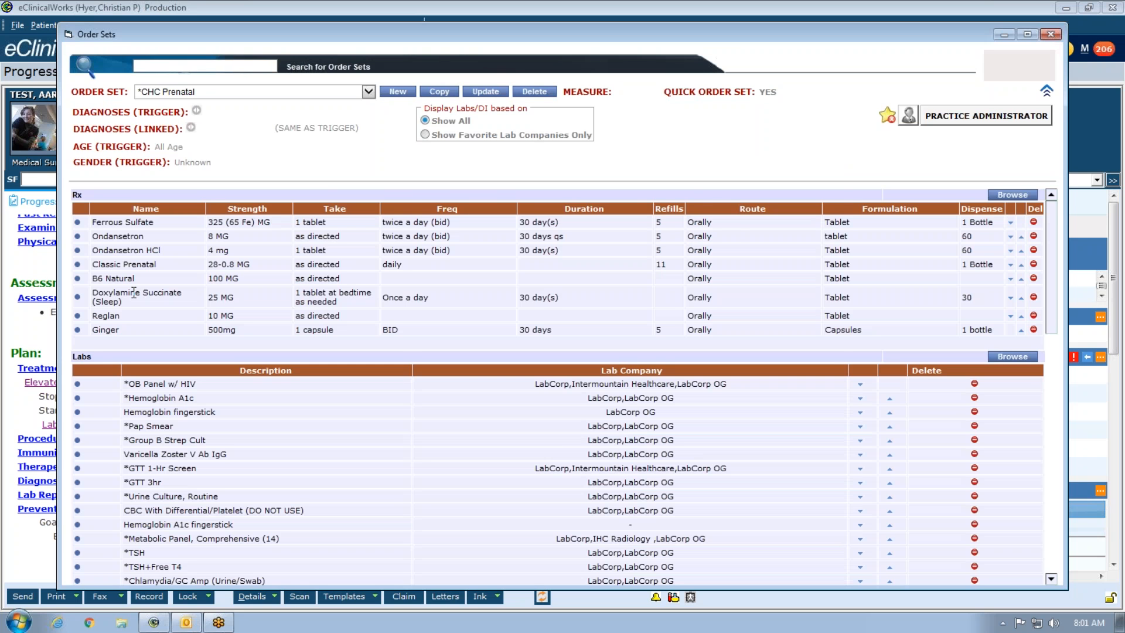
pyautogui.click(1012, 194)
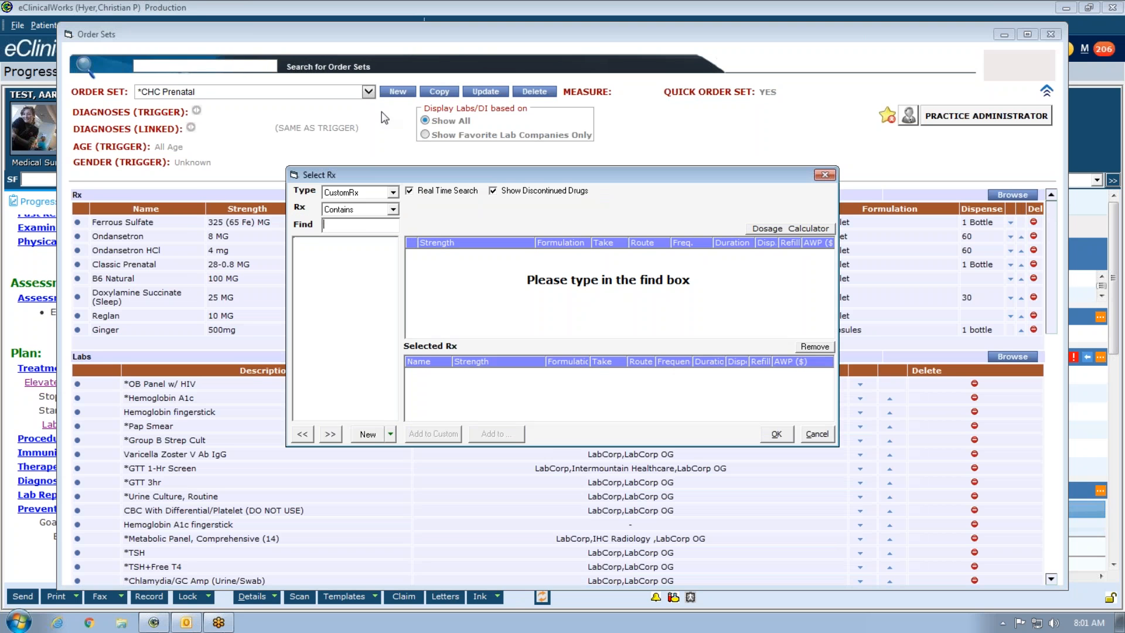
pyautogui.click(380, 195)
pyautogui.click(374, 204)
pyautogui.write('doxyl')
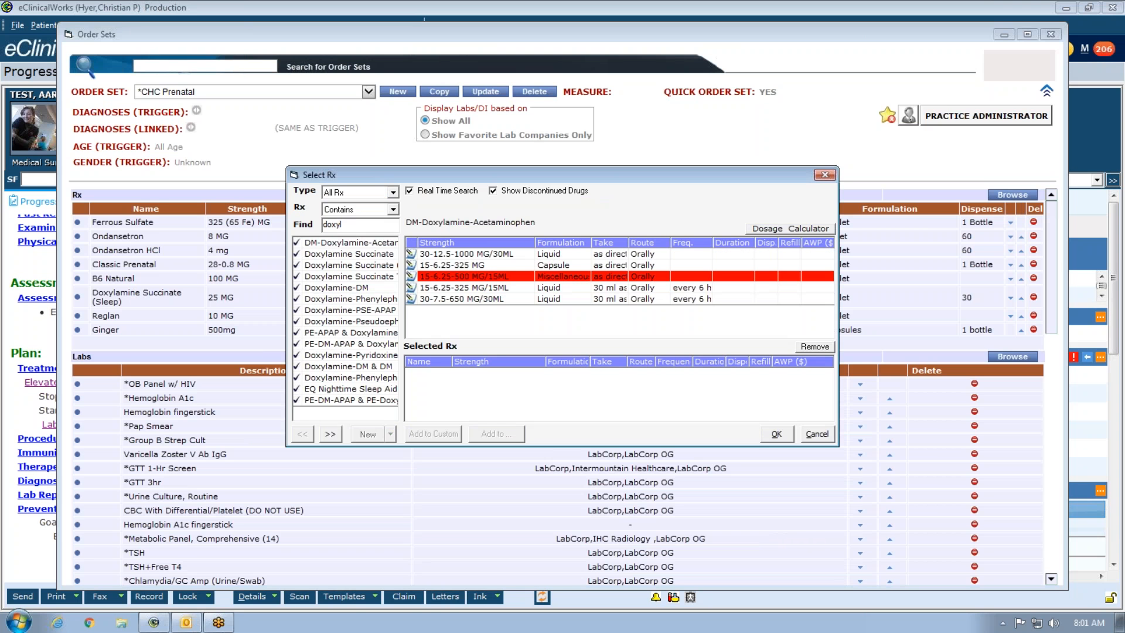
pyautogui.click(349, 254)
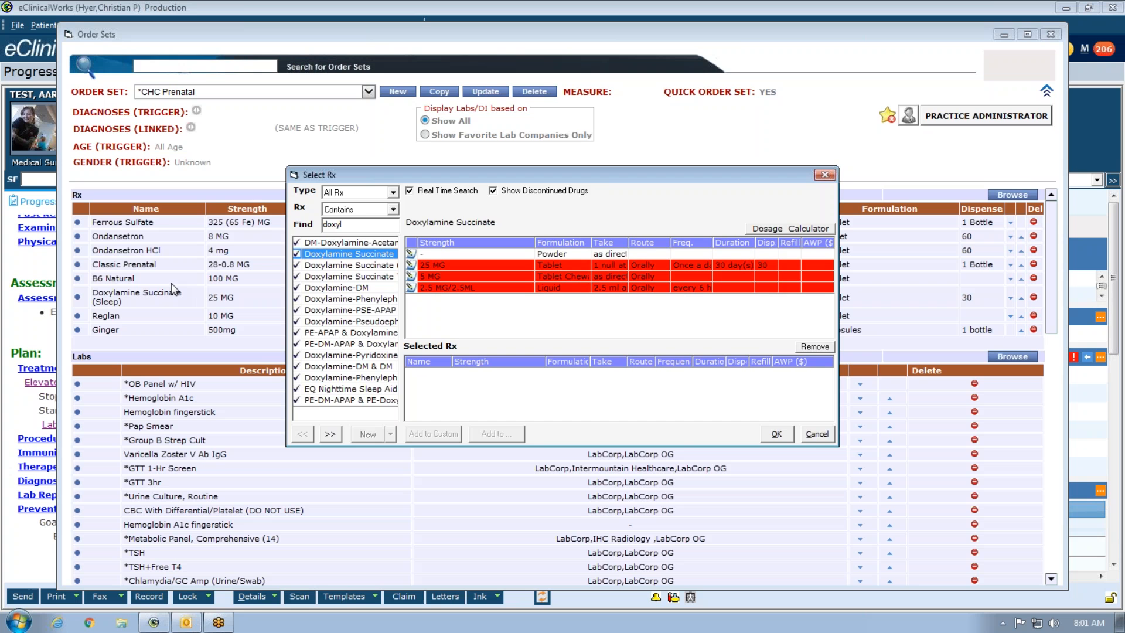
pyautogui.click(817, 434)
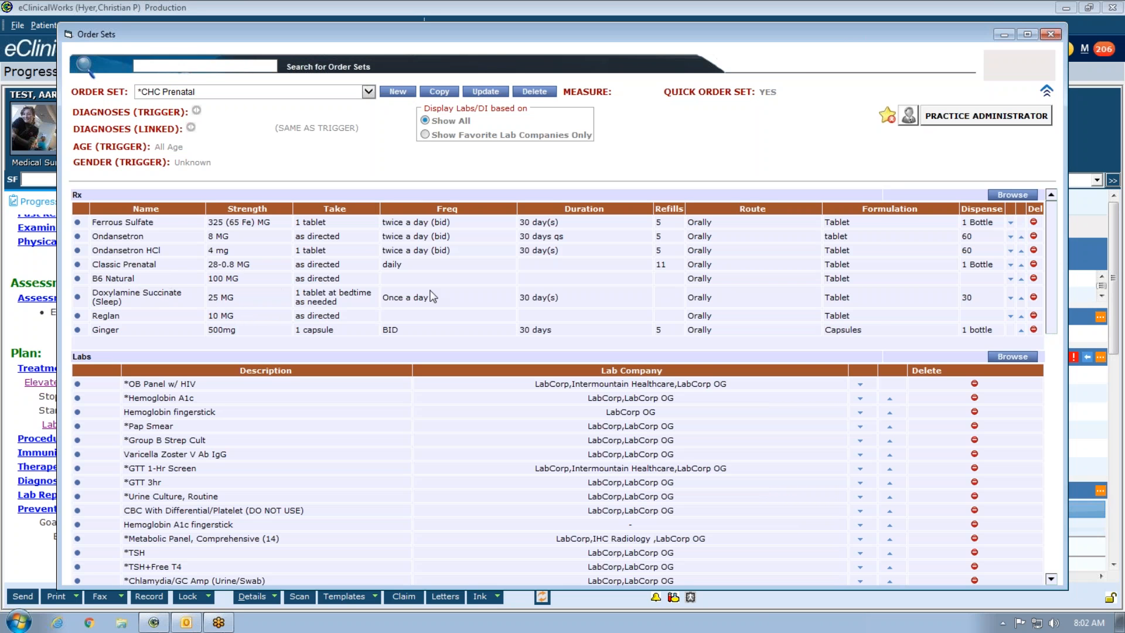
# - Delete the Doxylamine Succinate row from *CHC Prenatal, then close Order Sets to return to the progress note
pyautogui.click(1034, 298)
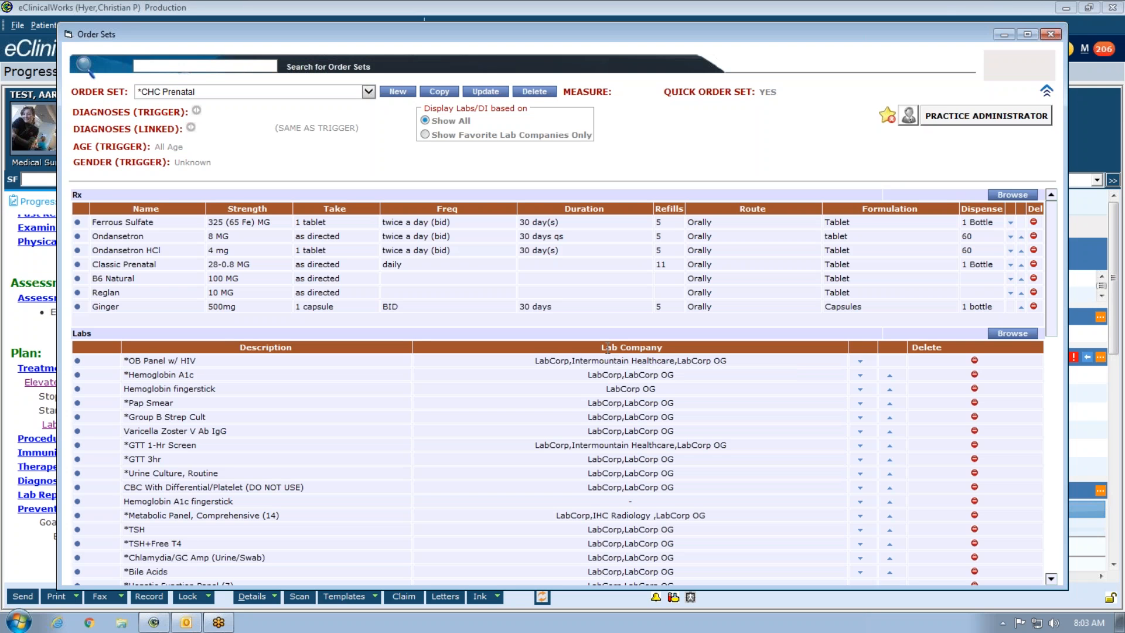
pyautogui.click(1049, 35)
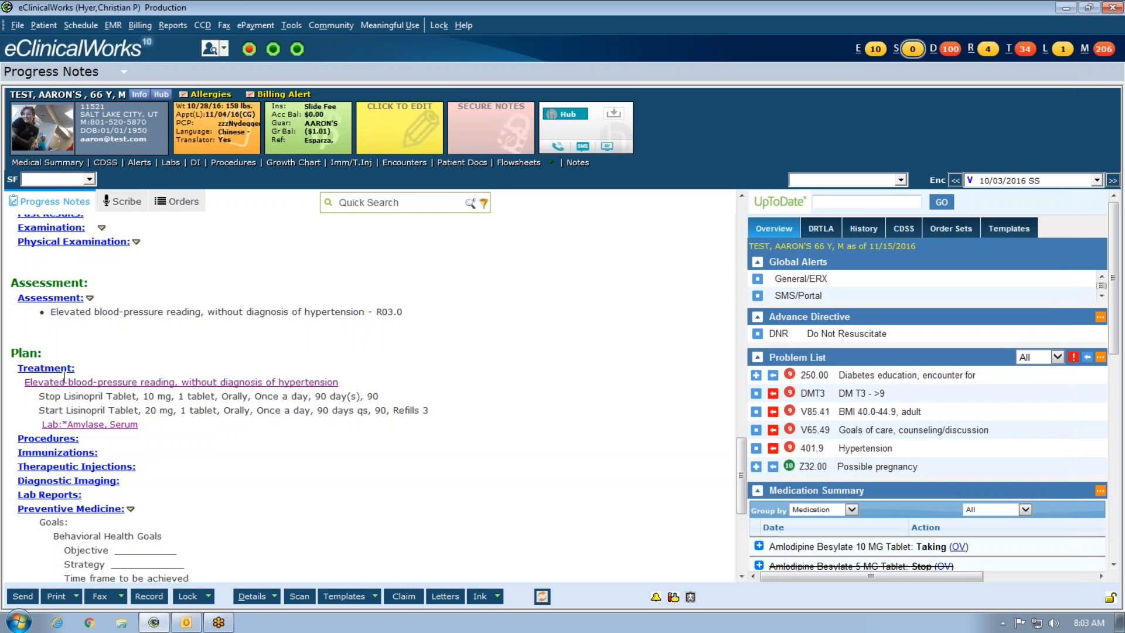
# - Open the Treatment window under Plan to see Stop Lisinopril 10 mg and Start Lisinopril 20 mg
pyautogui.click(249, 402)
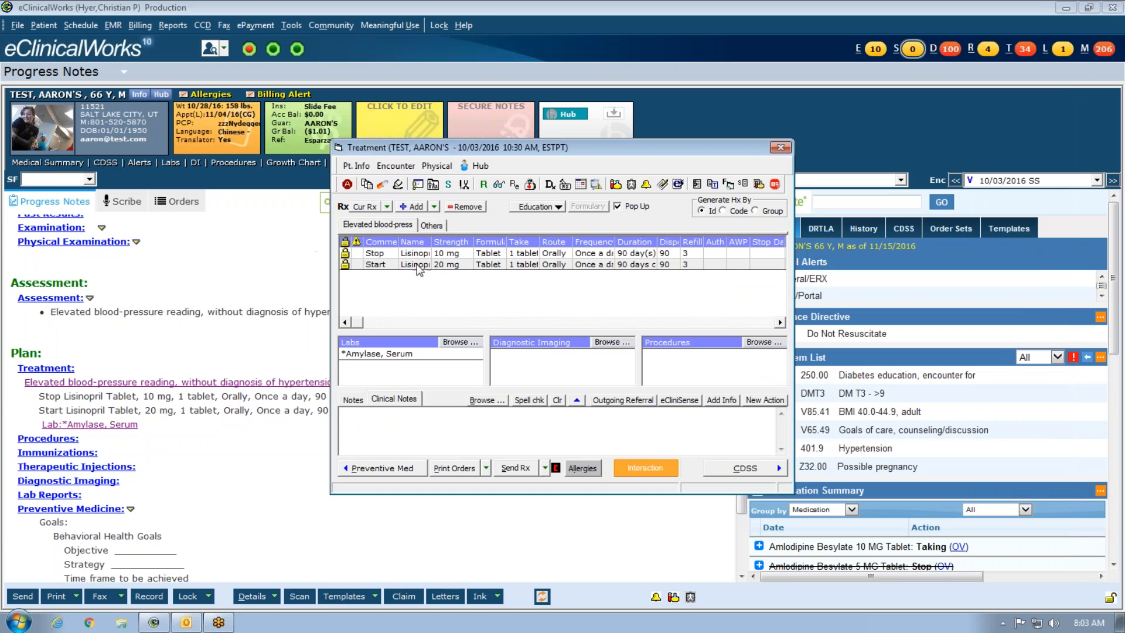